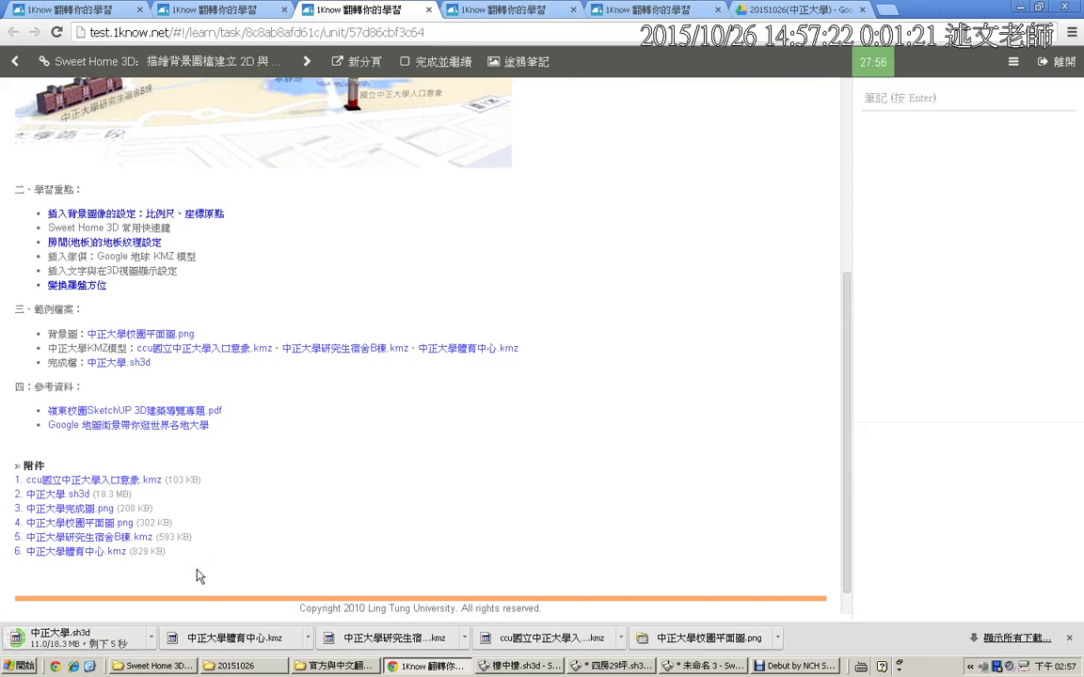
# Clear the university search from Google Maps and show the downloaded 中正大學校園平面圖.png in its Downloads folder
pyautogui.click(510, 666)
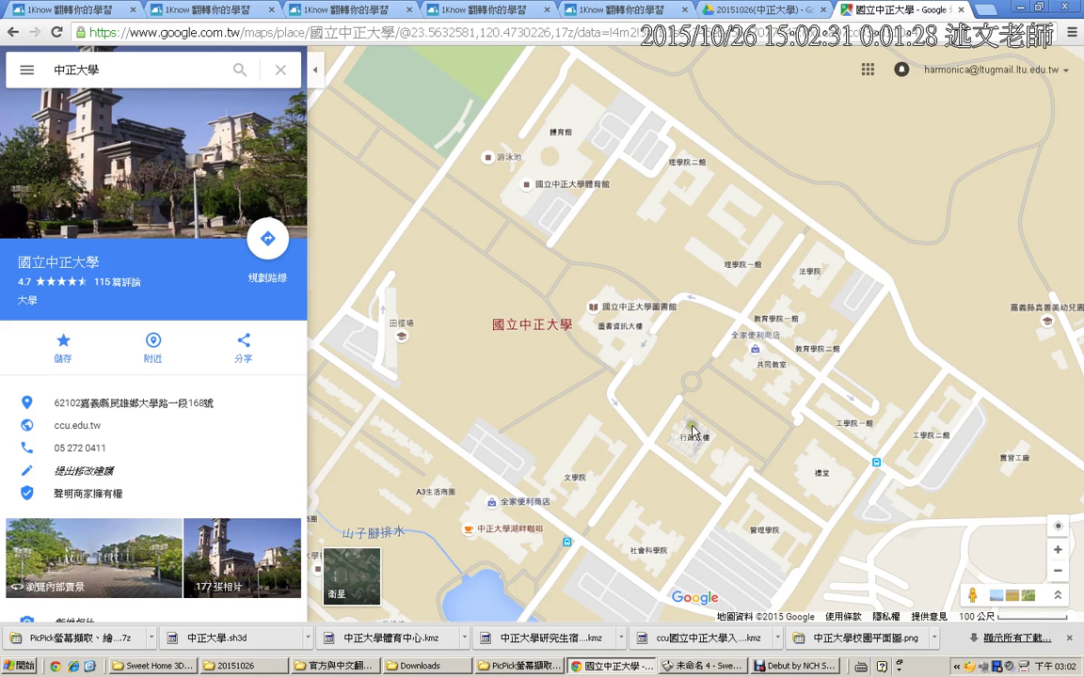
pyautogui.click(280, 69)
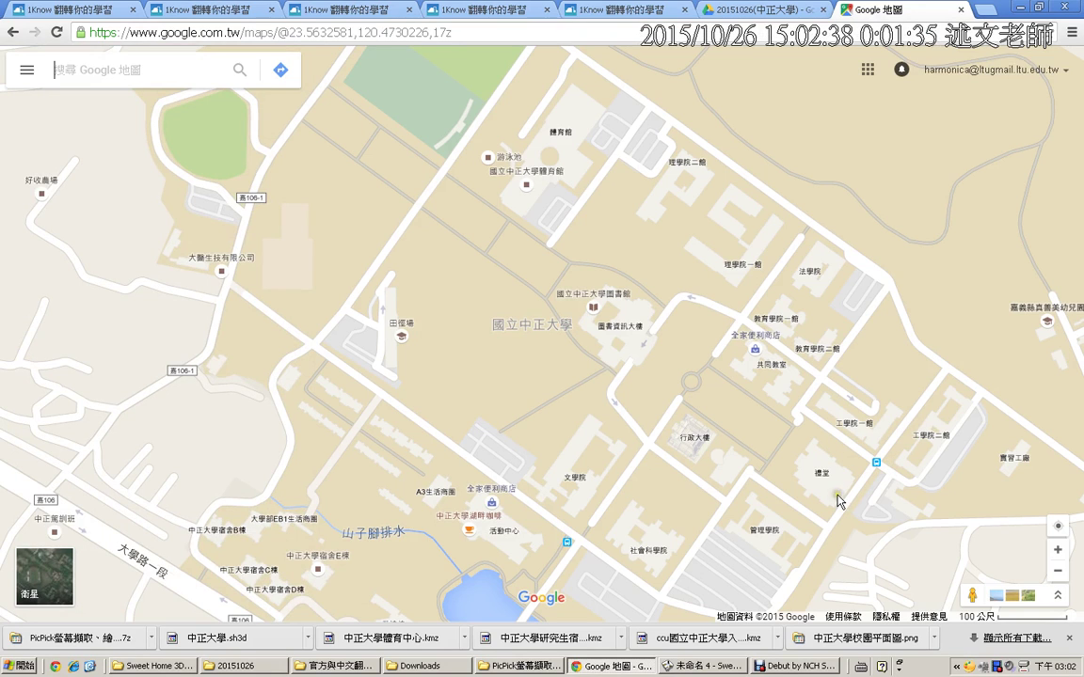
pyautogui.click(935, 638)
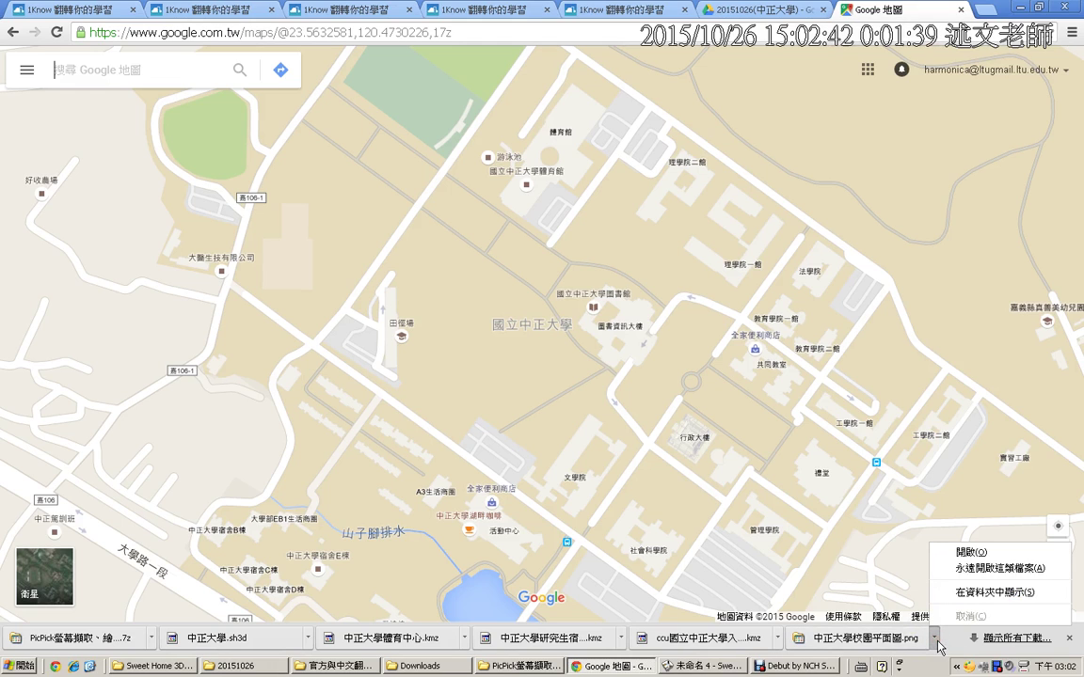
pyautogui.click(968, 593)
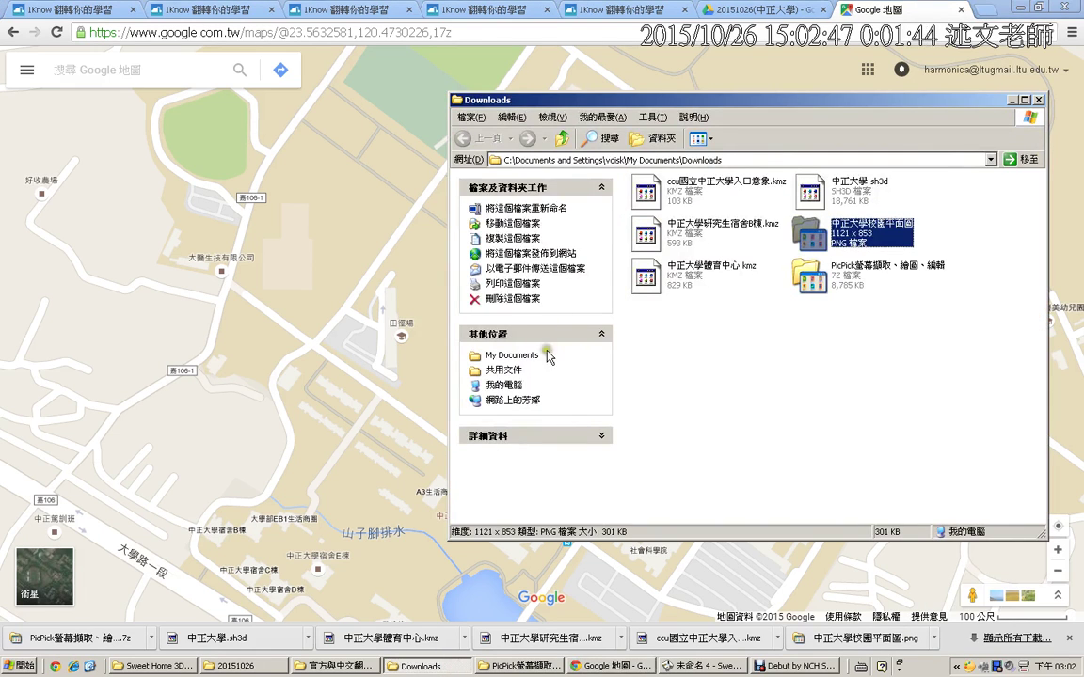
pyautogui.click(701, 162)
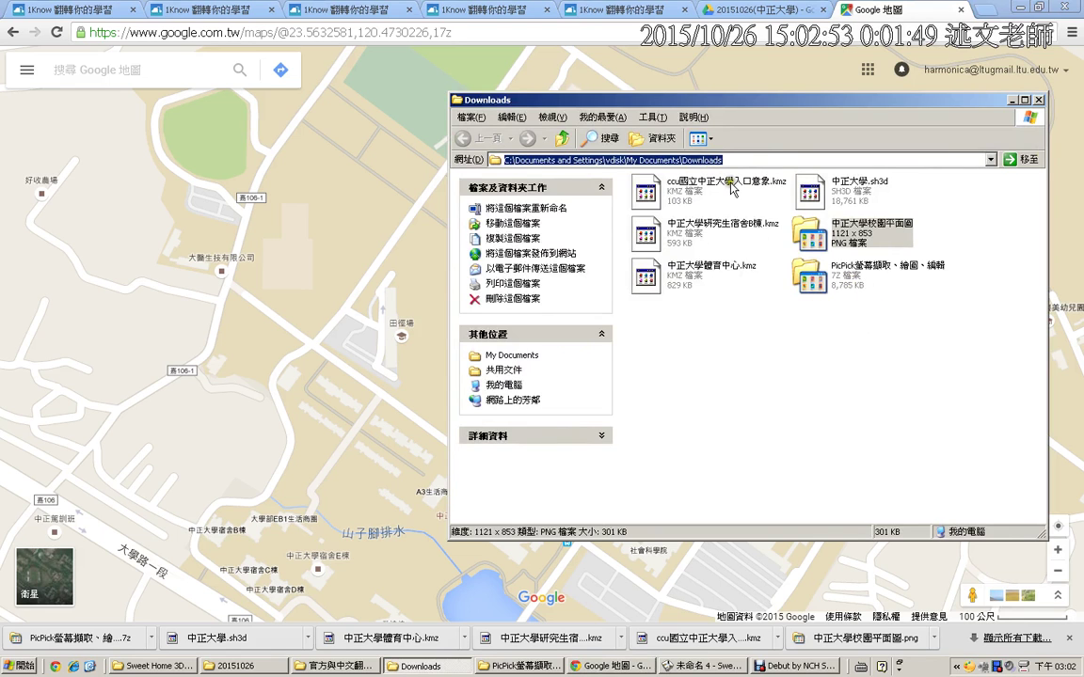
# Review the finished campus model picture on the 1Know lesson page, and return to the empty Sweet Home 3D plan
pyautogui.click(701, 666)
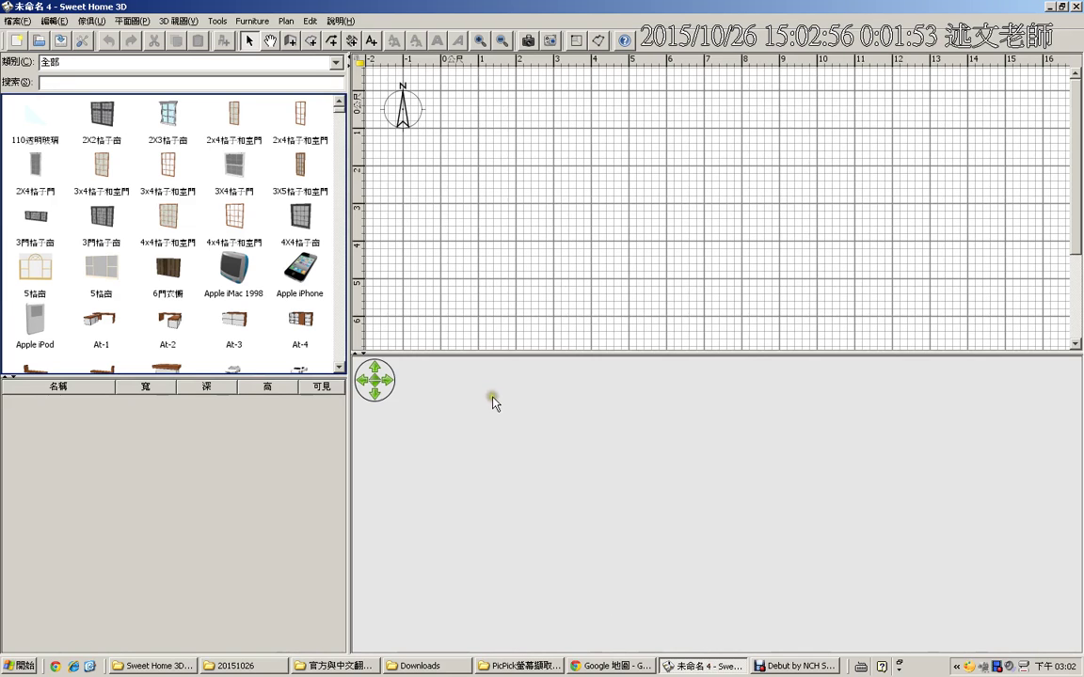
pyautogui.hotkey('alt', 'Tab')
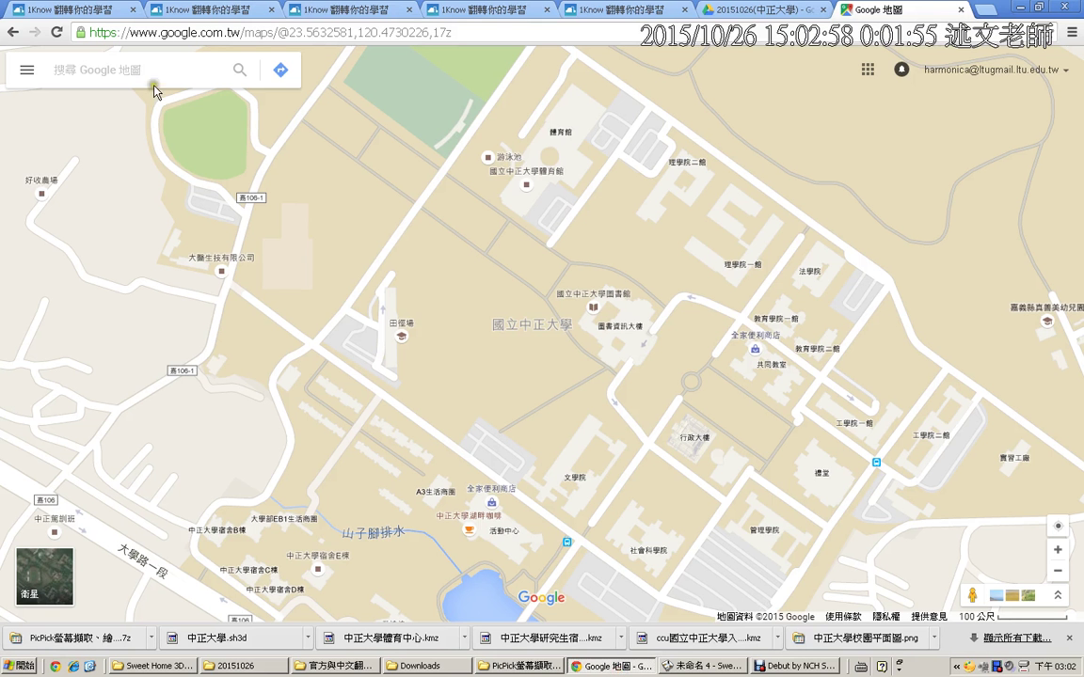
pyautogui.click(315, 9)
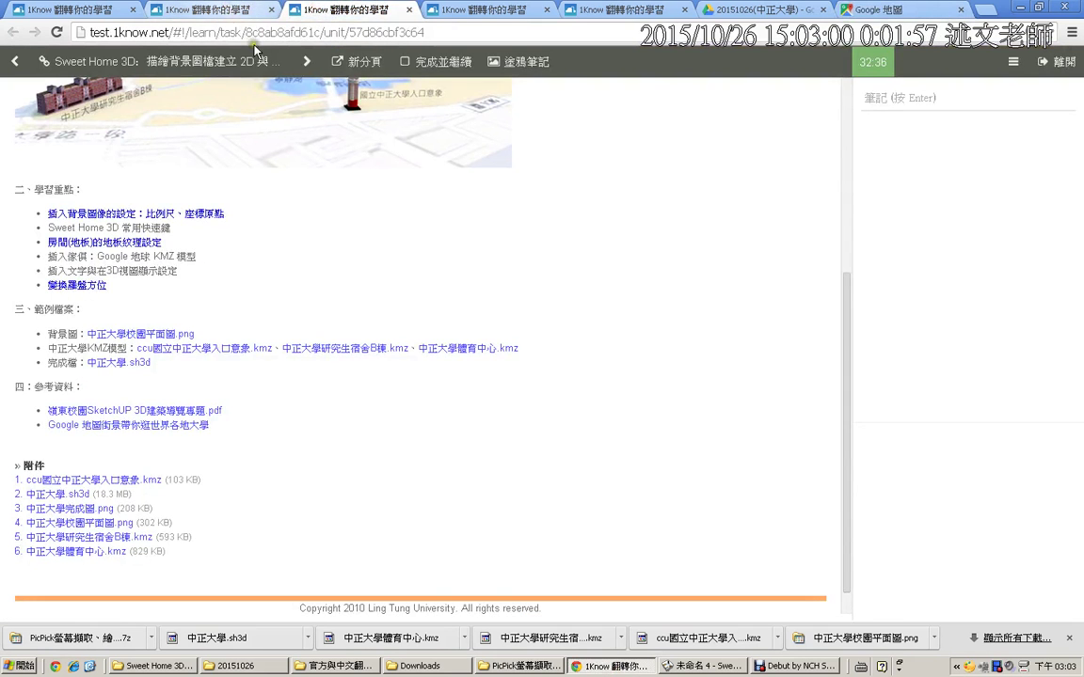
pyautogui.scroll(3, 379, 229)
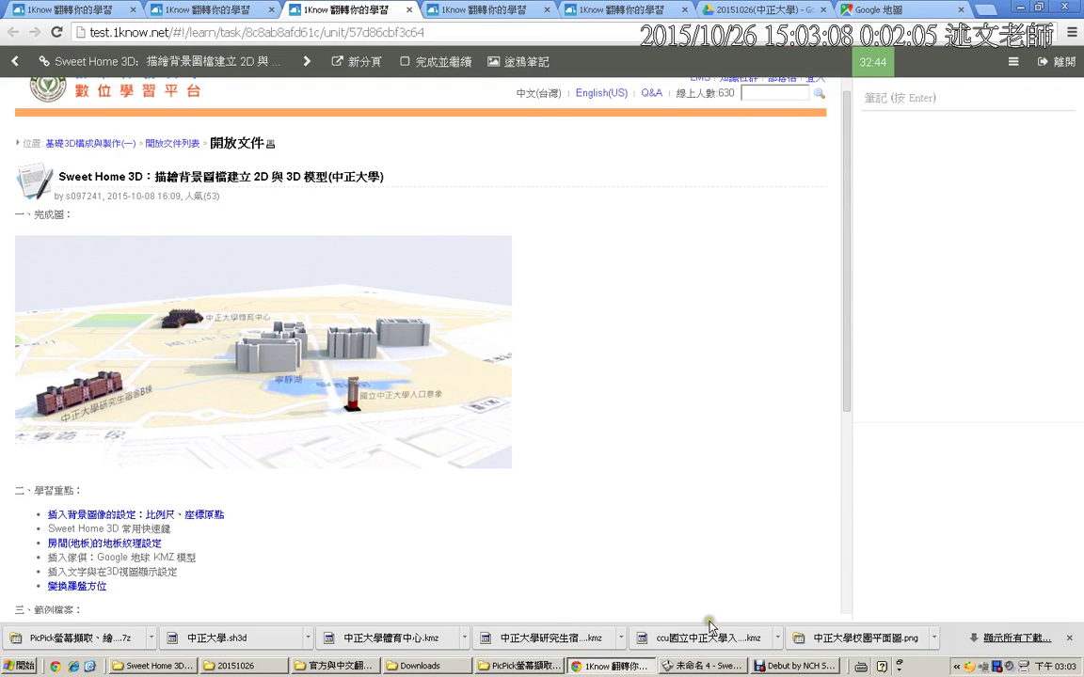
pyautogui.click(701, 666)
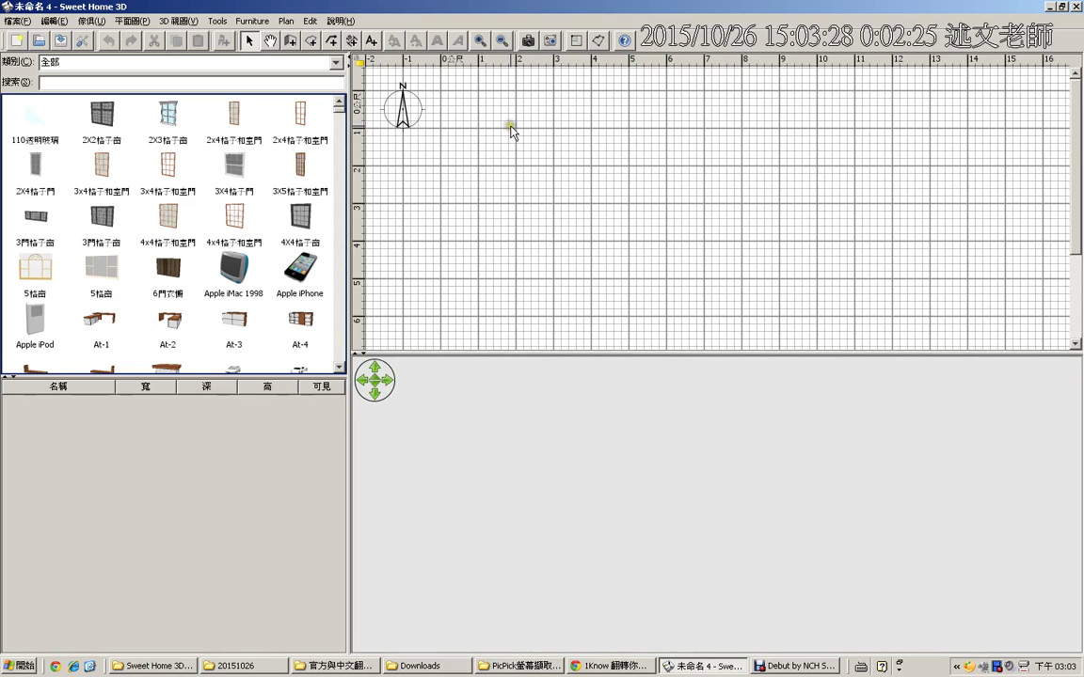
# Start inserting a background image into the plan, using the 中正大學校園平面圖 PNG from the Downloads folder
pyautogui.rightClick(461, 108)
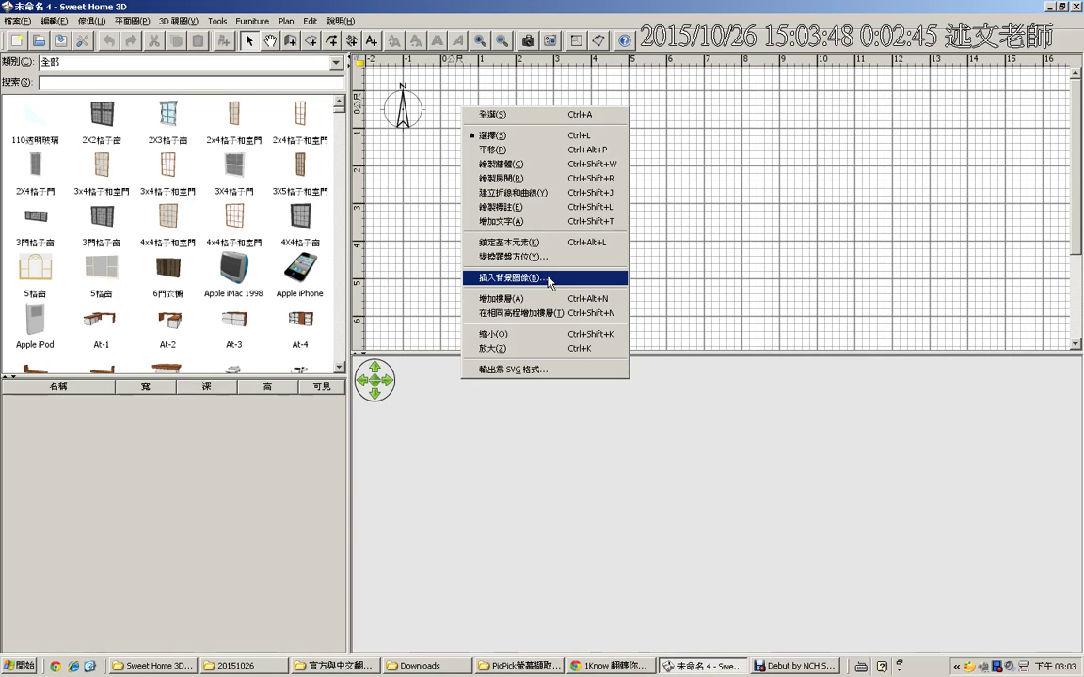
pyautogui.click(550, 279)
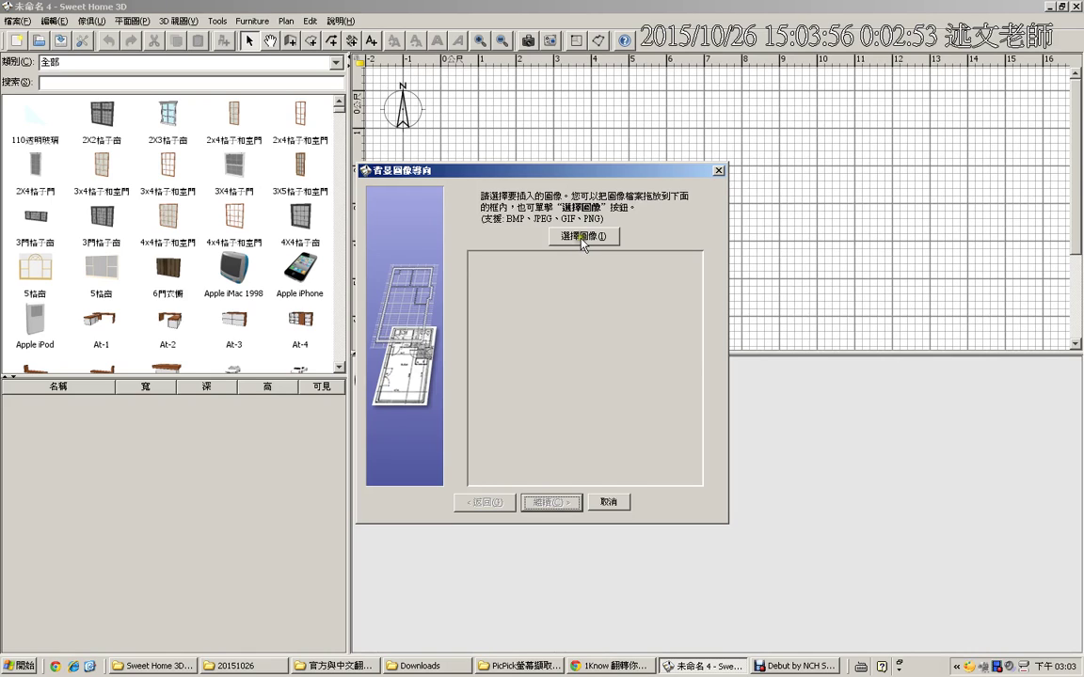
pyautogui.click(455, 666)
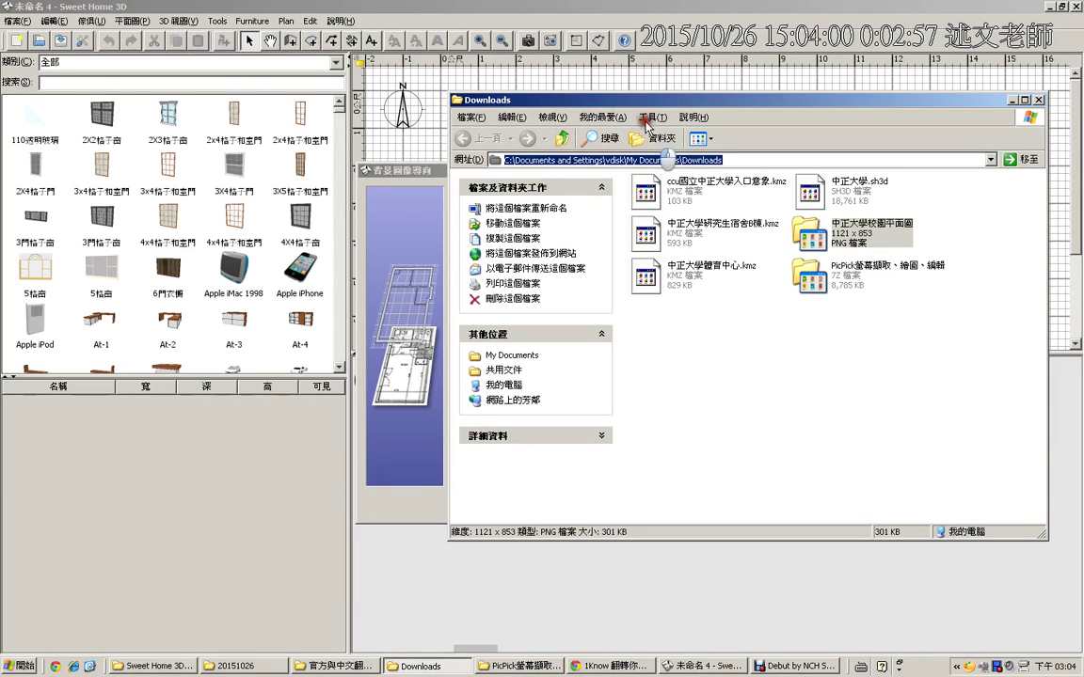
pyautogui.moveTo(662, 105); pyautogui.dragTo(824, 198)
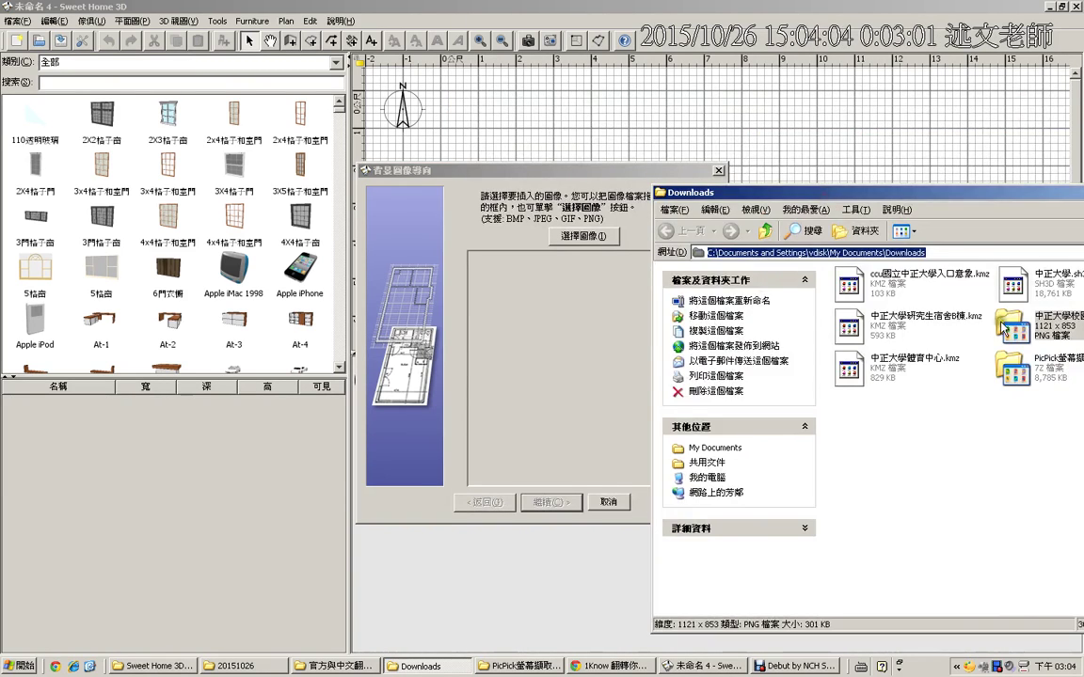
pyautogui.moveTo(1008, 325); pyautogui.dragTo(540, 385)
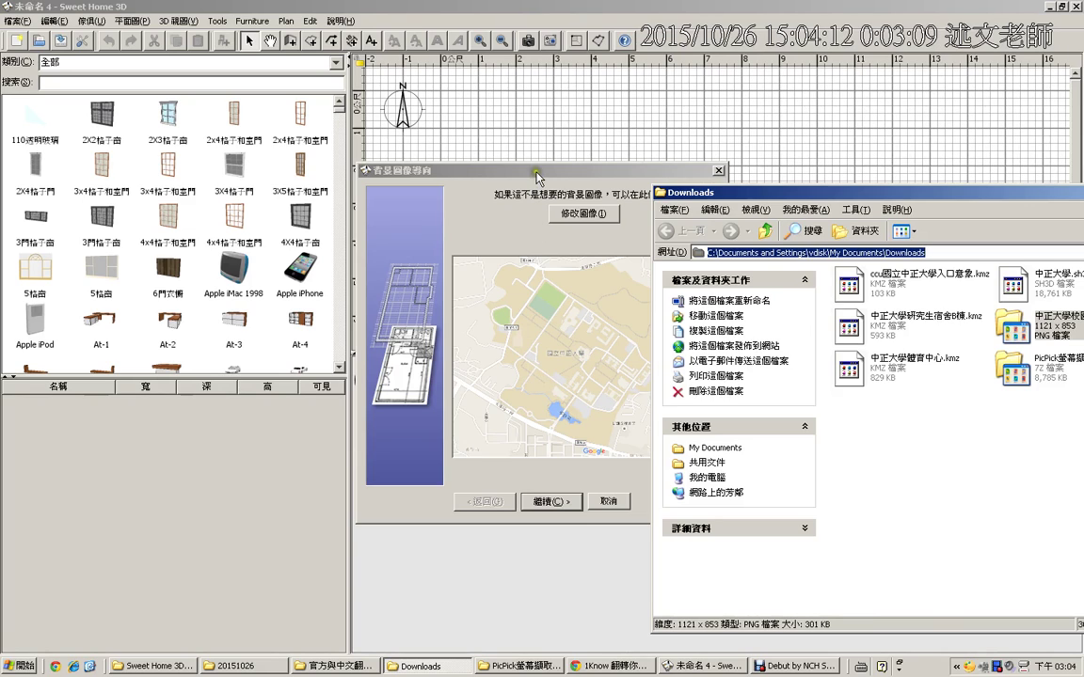
pyautogui.click(541, 245)
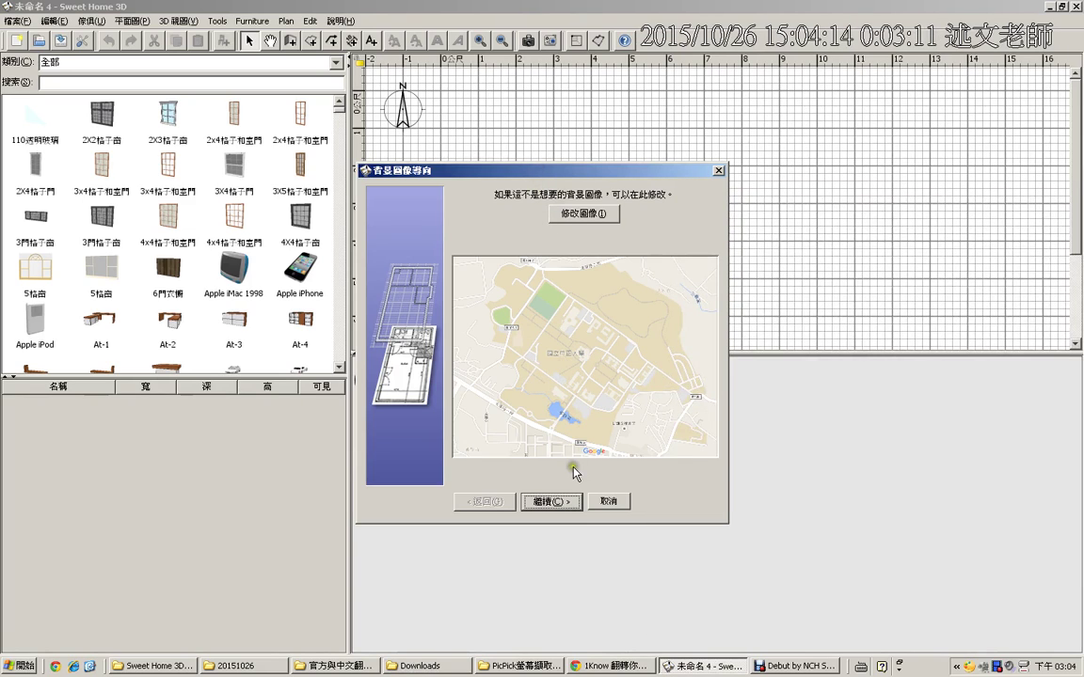
# Move one end of the scale line to the road at the campus map's upper edge and set its real length to 100000 cm
pyautogui.click(554, 501)
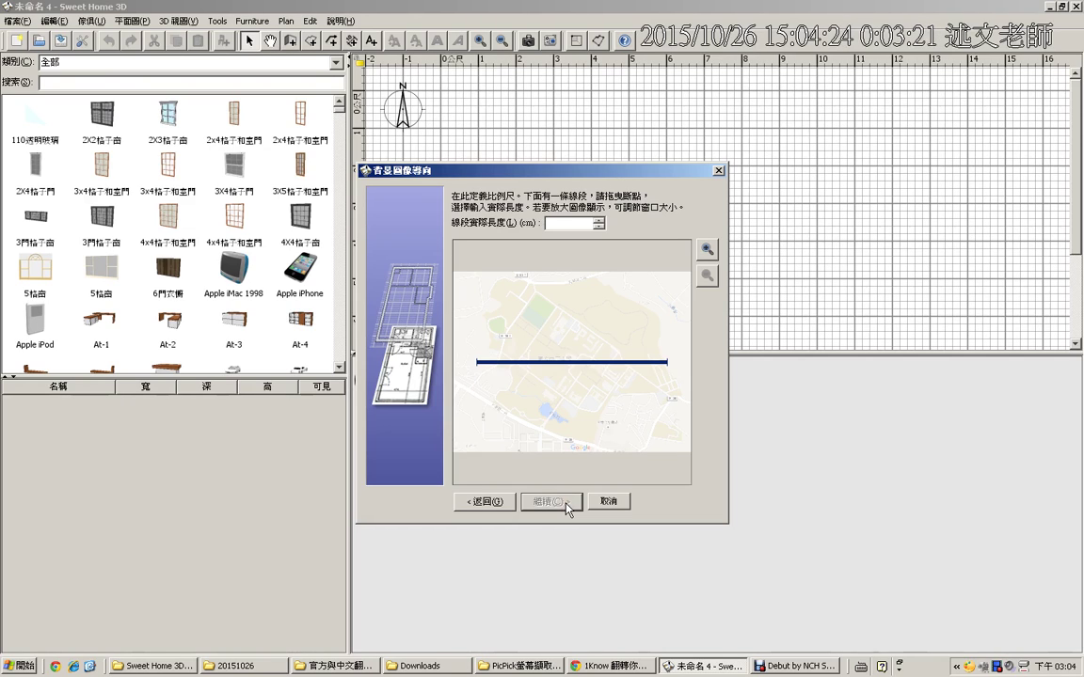
pyautogui.moveTo(479, 364); pyautogui.dragTo(544, 281)
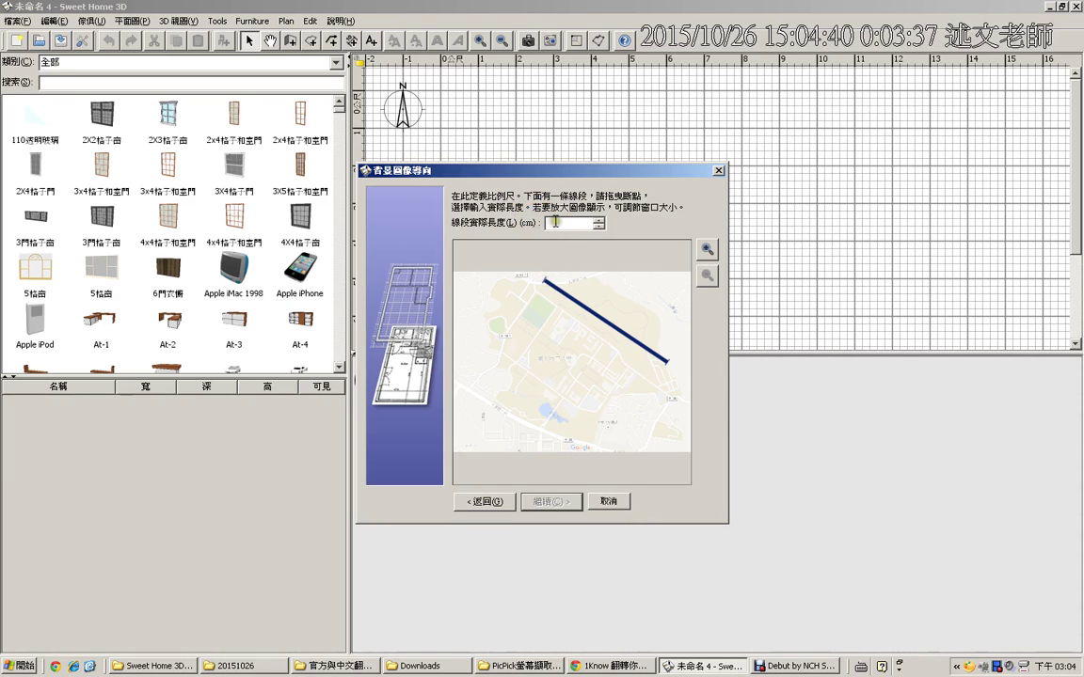
pyautogui.write('10')
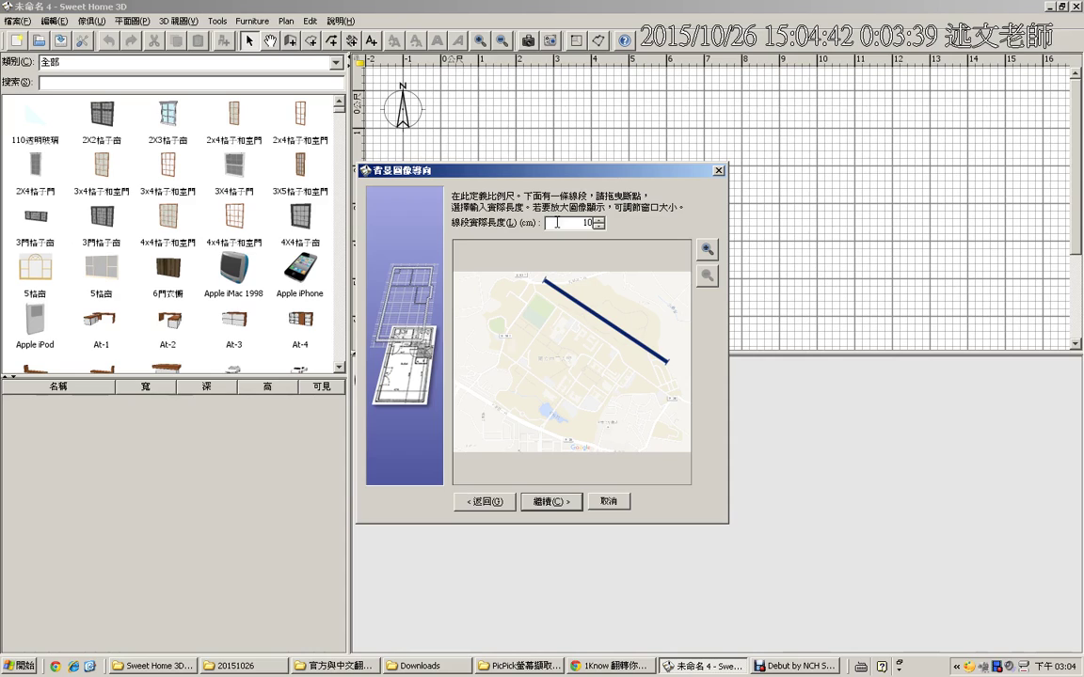
pyautogui.write('000')
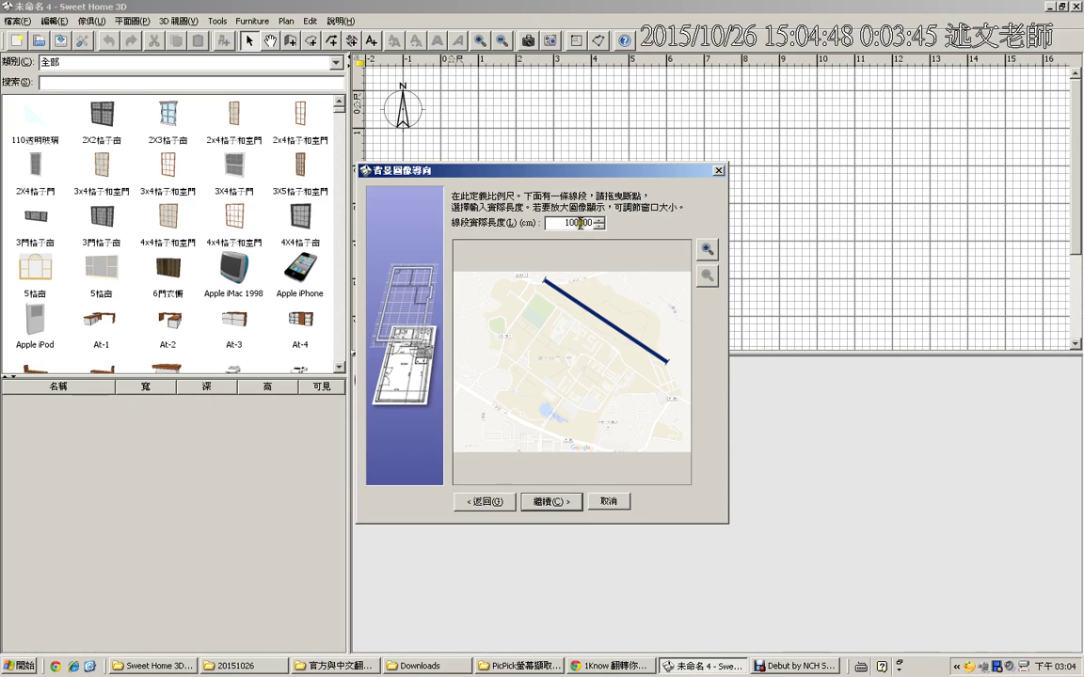
pyautogui.click(583, 223)
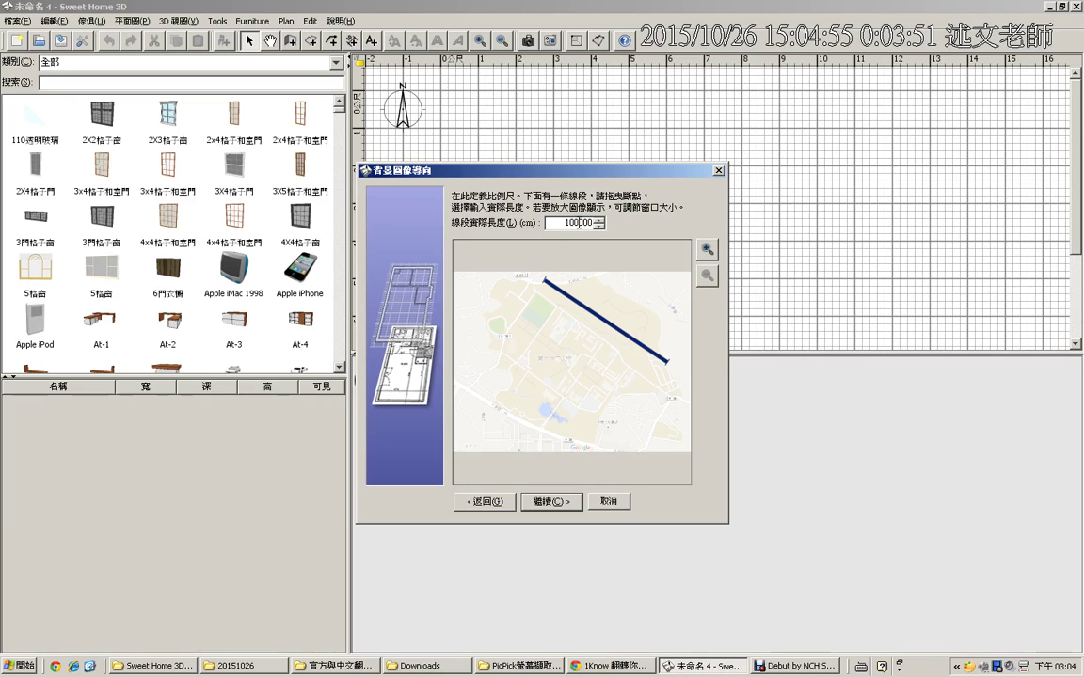
pyautogui.click(561, 503)
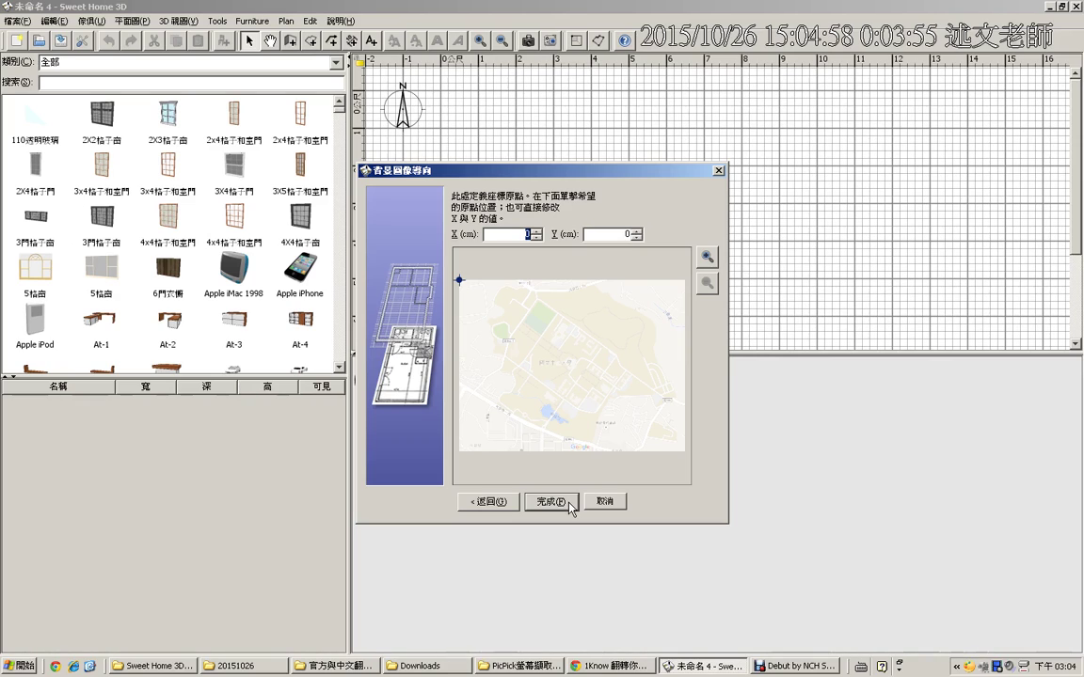
# Finish the background image setup with the coordinate origin at X 0 cm and Y 0 cm
pyautogui.moveTo(537, 252); pyautogui.dragTo(560, 224)
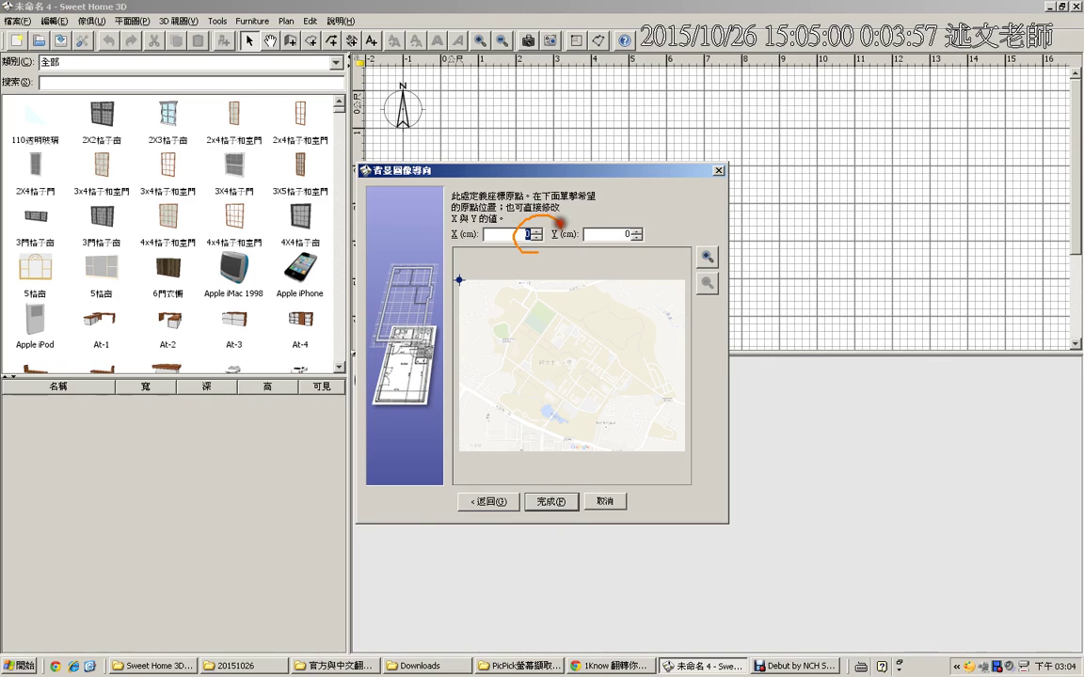
pyautogui.moveTo(647, 215)
pyautogui.mouseDown()
pyautogui.moveTo(666, 226)
pyautogui.moveTo(570, 174)
pyautogui.moveTo(495, 98)
pyautogui.moveTo(451, 106)
pyautogui.moveTo(442, 89)
pyautogui.mouseUp()
pyautogui.moveTo(364, 91); pyautogui.dragTo(453, 85)
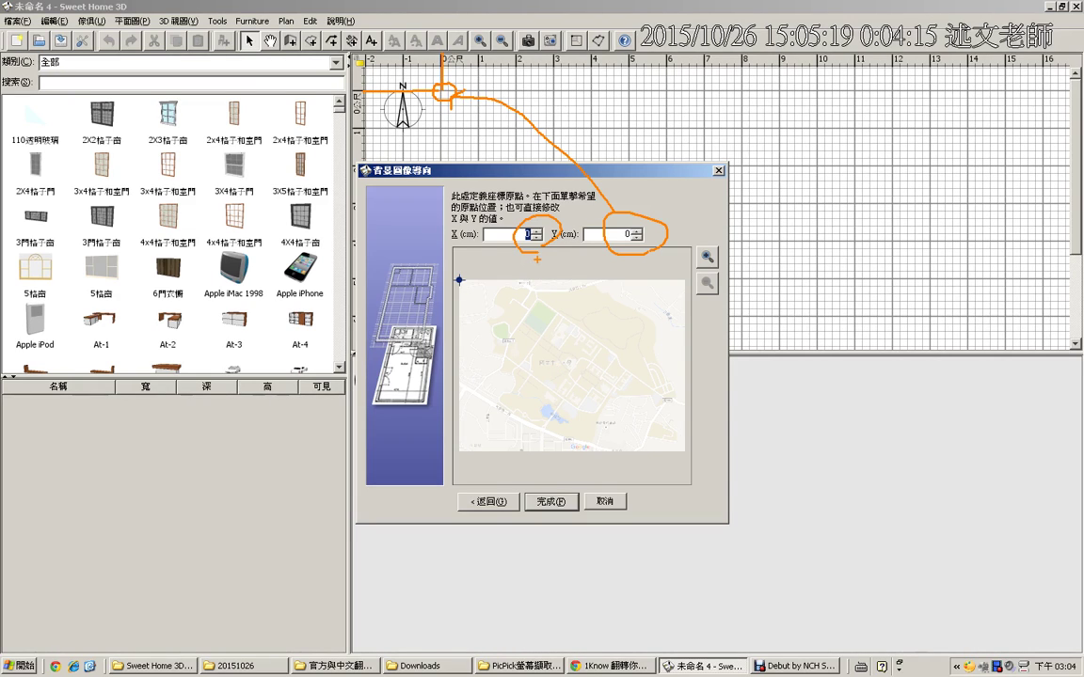
pyautogui.press('Escape')
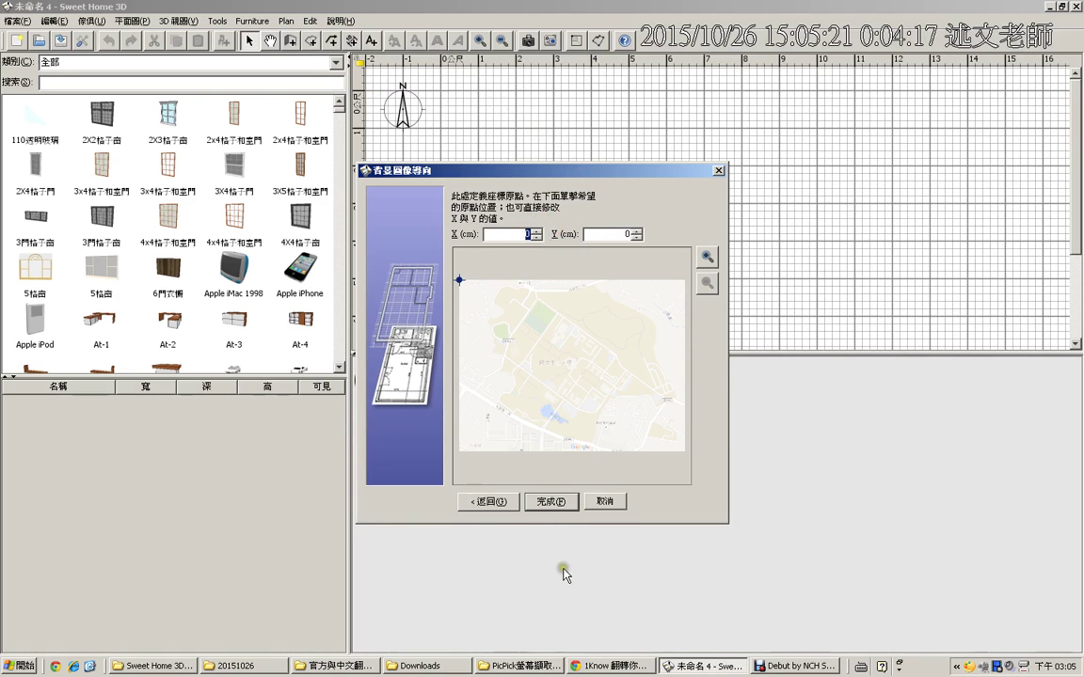
pyautogui.click(551, 501)
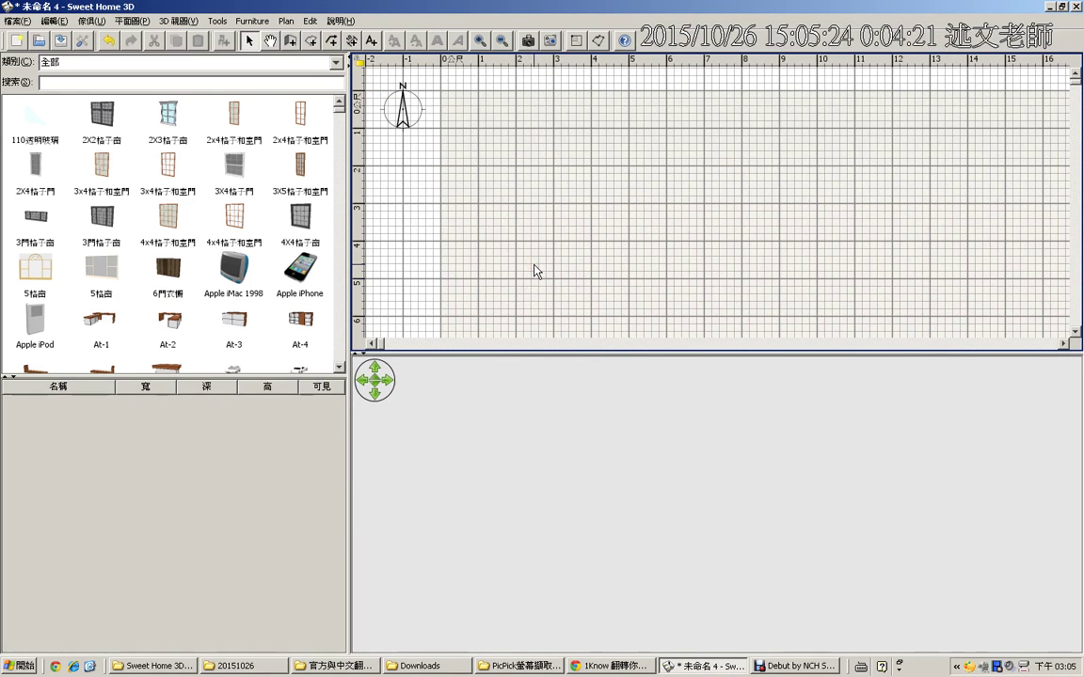
# Examine the inserted campus map in the plan at several zoom levels, including the area around the plan origin
pyautogui.keyDown('ctrl'); pyautogui.scroll(-3, 535, 271); pyautogui.keyUp('ctrl')
pyautogui.keyDown('ctrl'); pyautogui.scroll(-5, 535, 271); pyautogui.keyUp('ctrl')
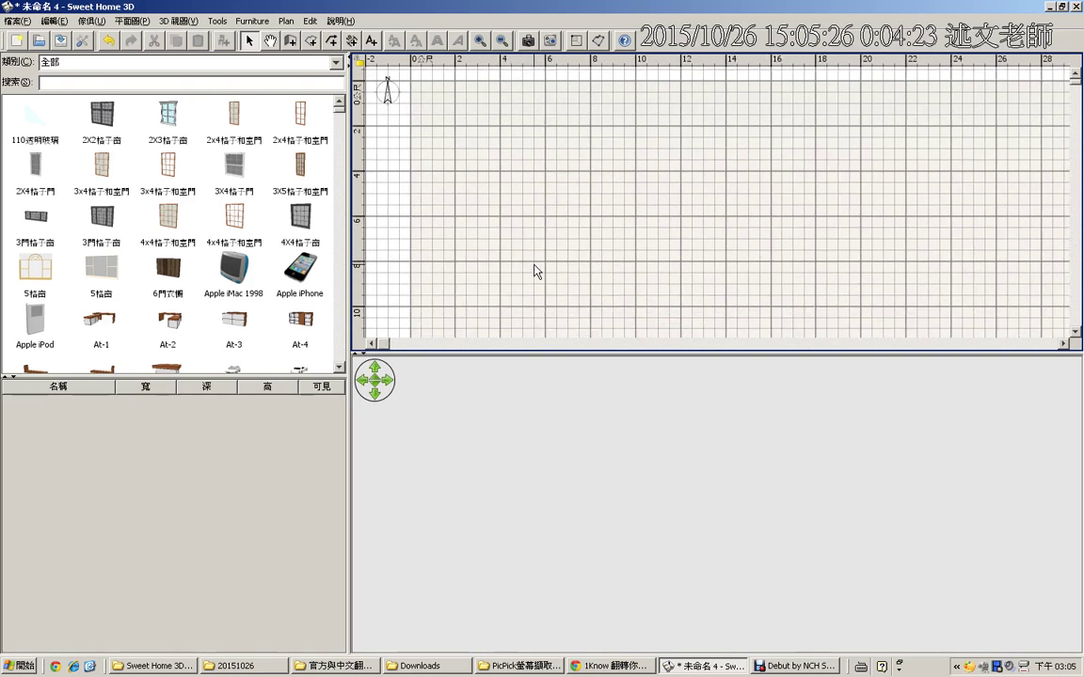
pyautogui.keyDown('ctrl'); pyautogui.scroll(-1, 534, 271); pyautogui.keyUp('ctrl')
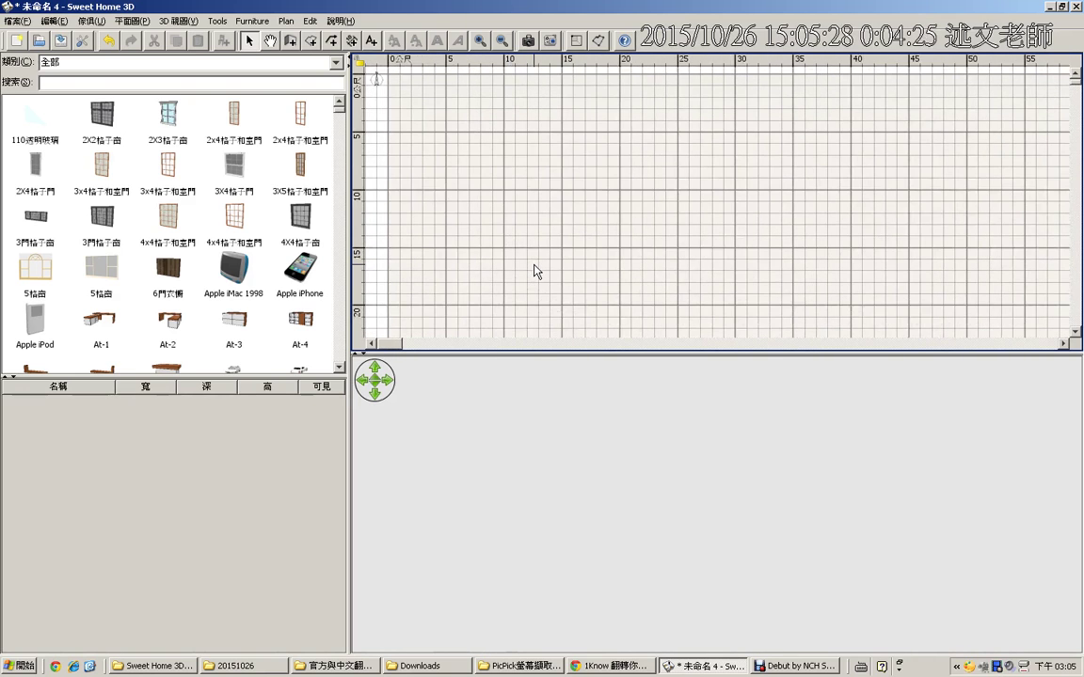
pyautogui.keyDown('ctrl'); pyautogui.scroll(3, 534, 270); pyautogui.keyUp('ctrl')
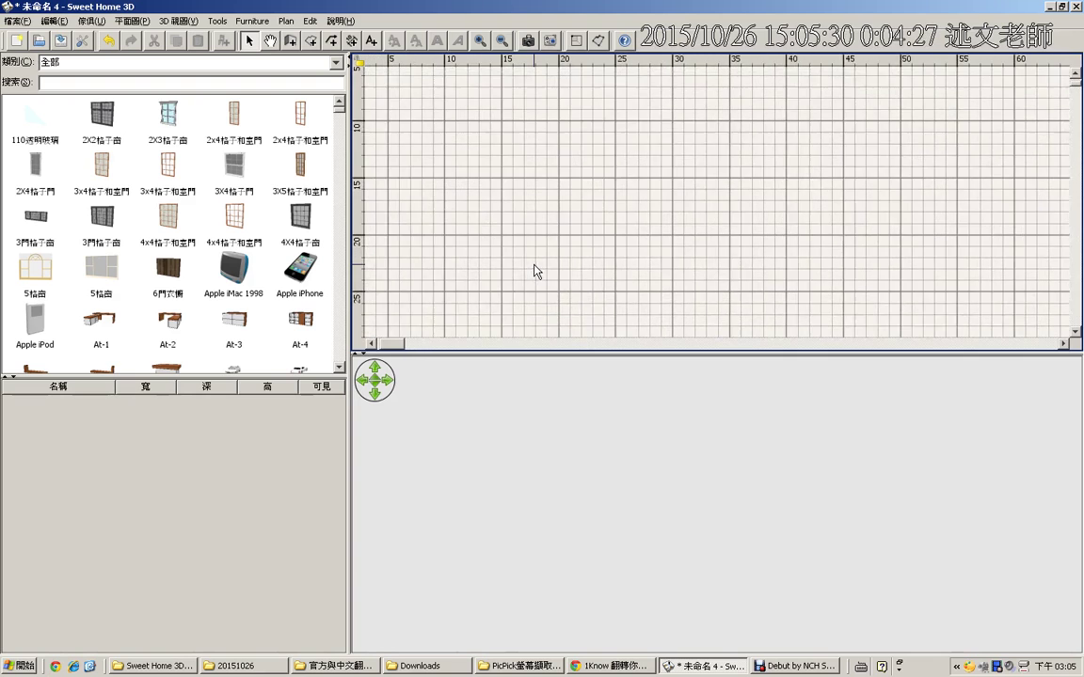
pyautogui.keyDown('ctrl'); pyautogui.scroll(2, 535, 268); pyautogui.keyUp('ctrl')
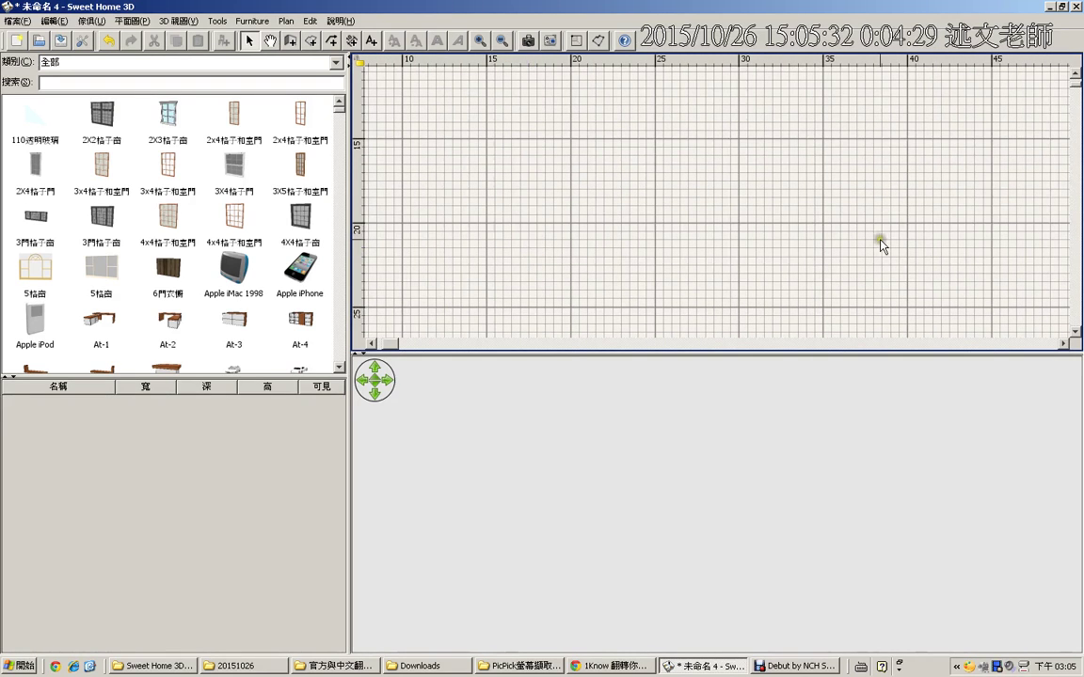
pyautogui.click(1074, 74)
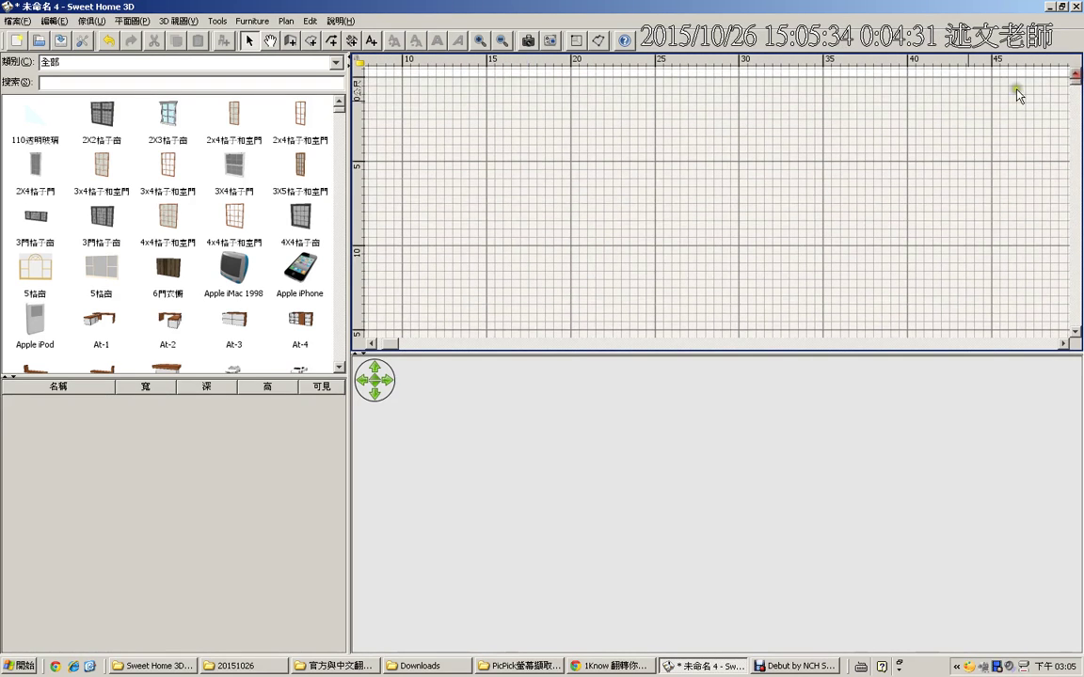
pyautogui.doubleClick(503, 41)
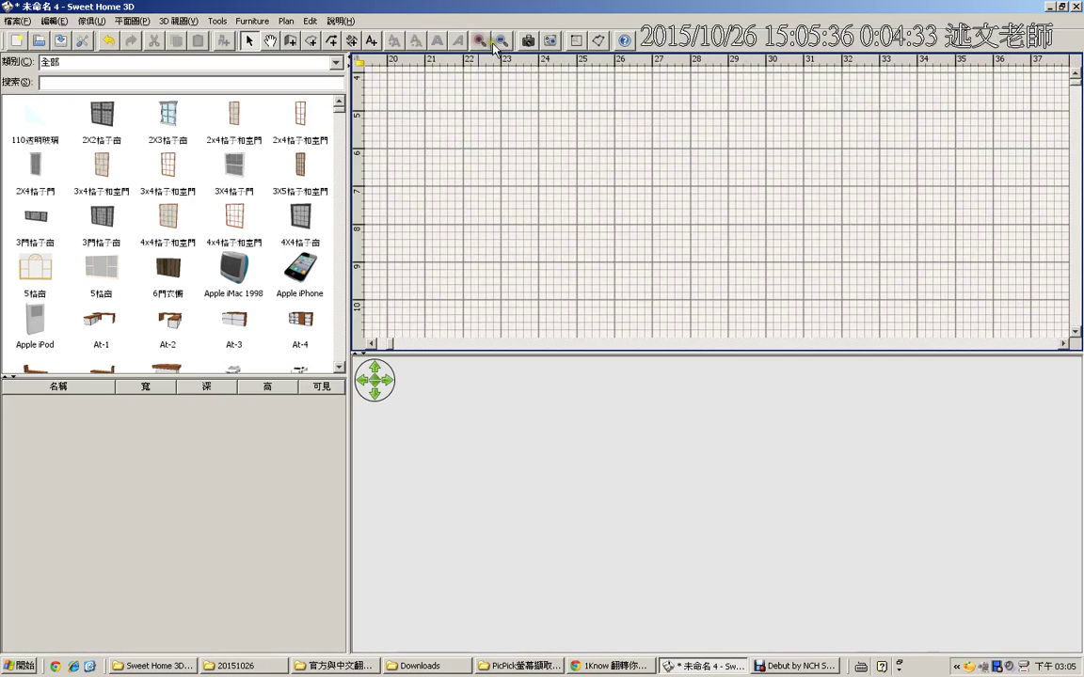
pyautogui.click(503, 41)
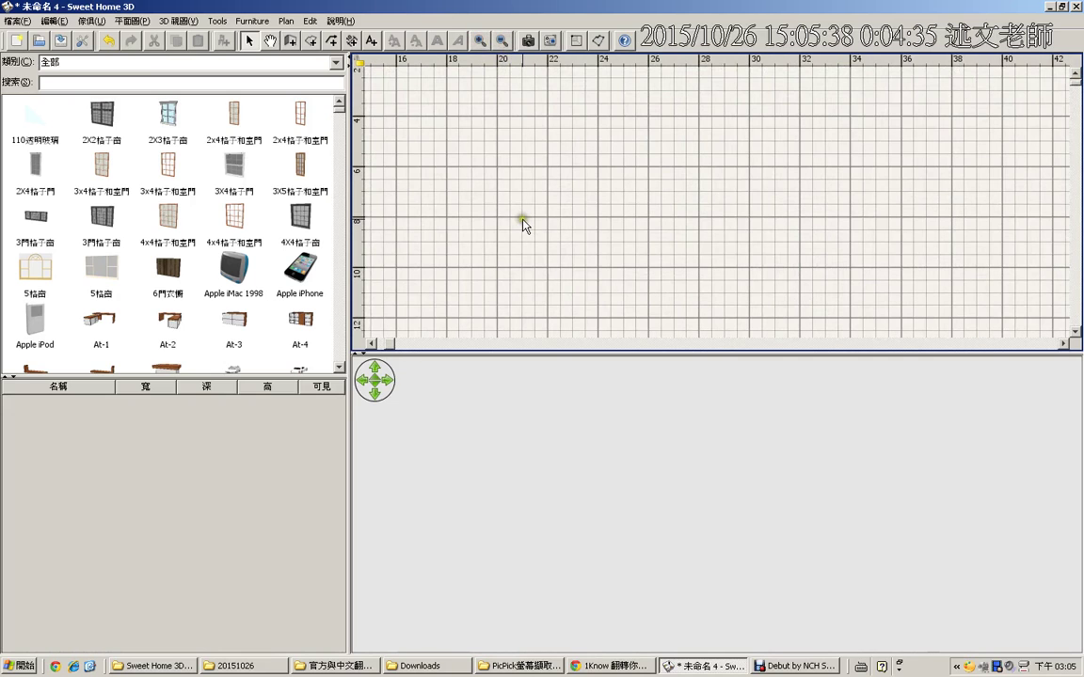
pyautogui.moveTo(391, 345); pyautogui.dragTo(373, 344)
pyautogui.moveTo(1073, 81); pyautogui.dragTo(1075, 77)
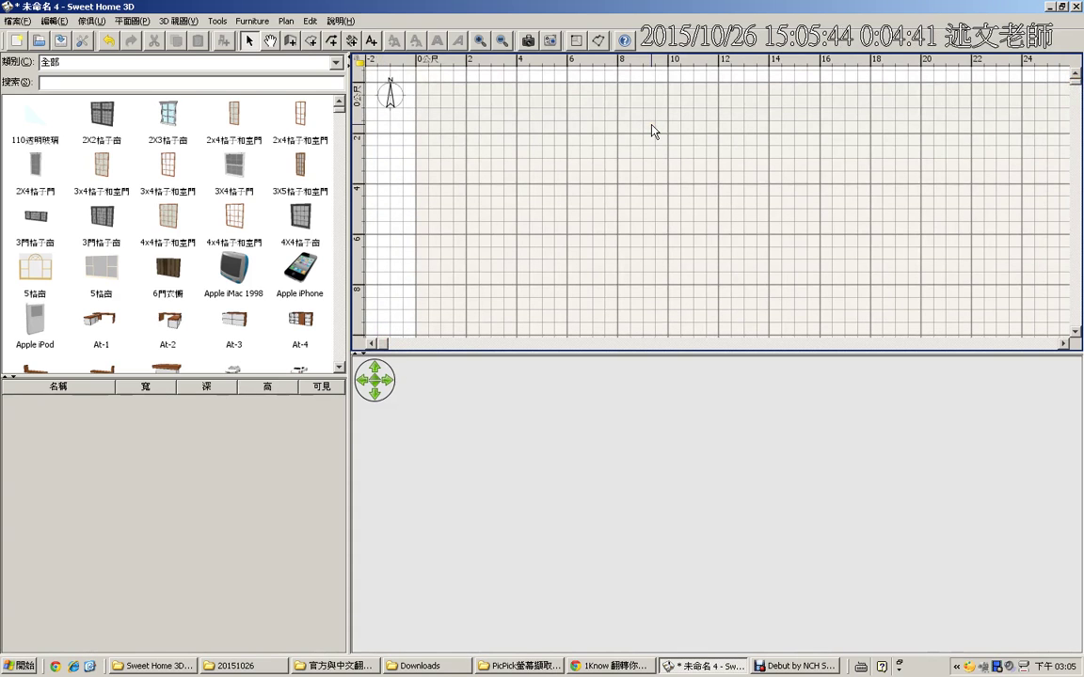
pyautogui.scroll(-3, 653, 132)
pyautogui.click(509, 115)
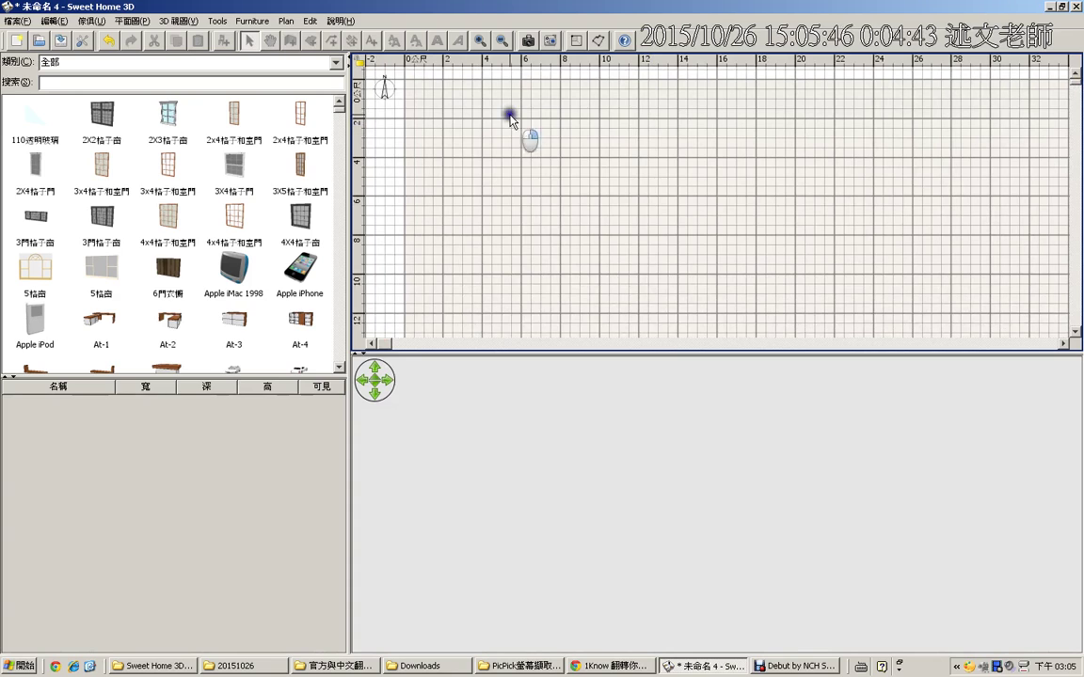
pyautogui.rightClick(509, 116)
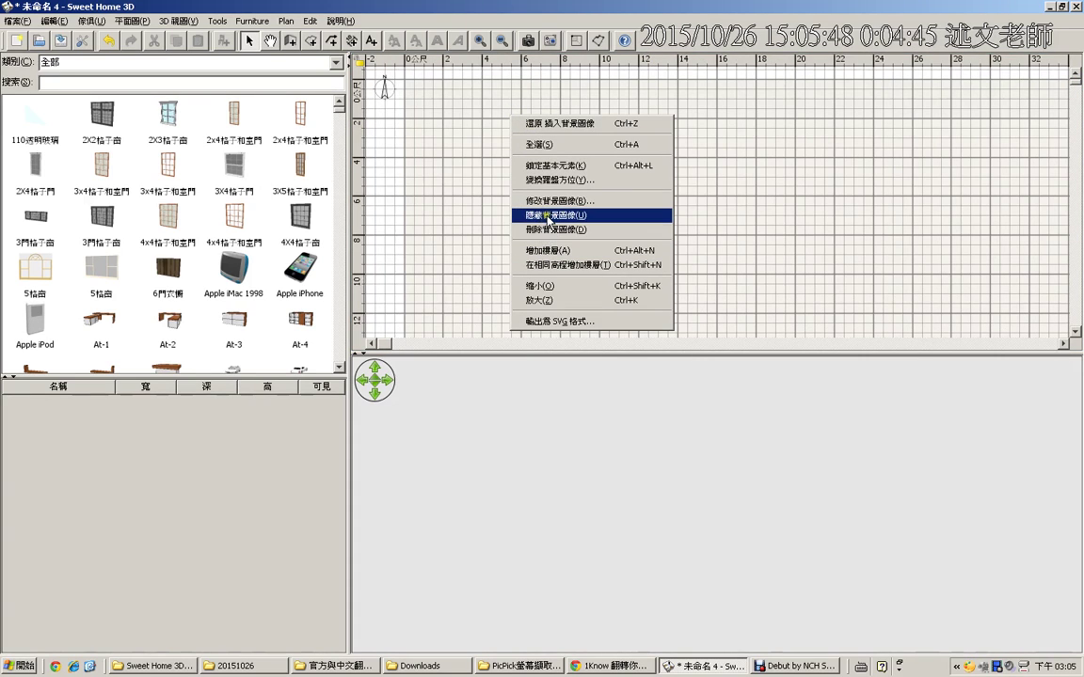
pyautogui.click(551, 203)
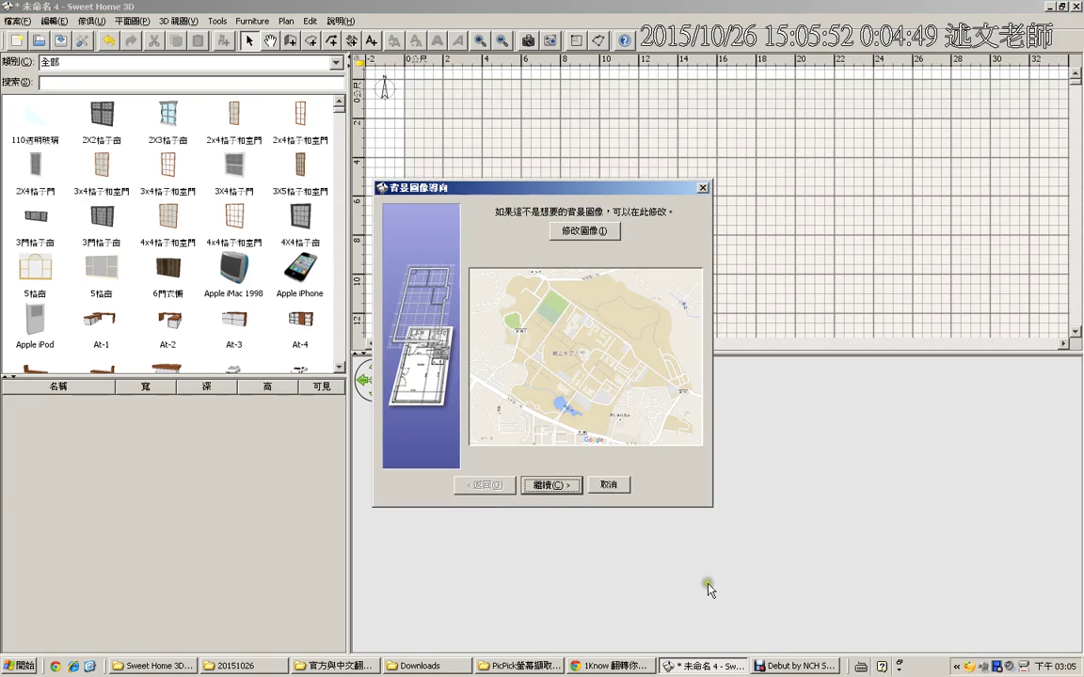
pyautogui.click(608, 485)
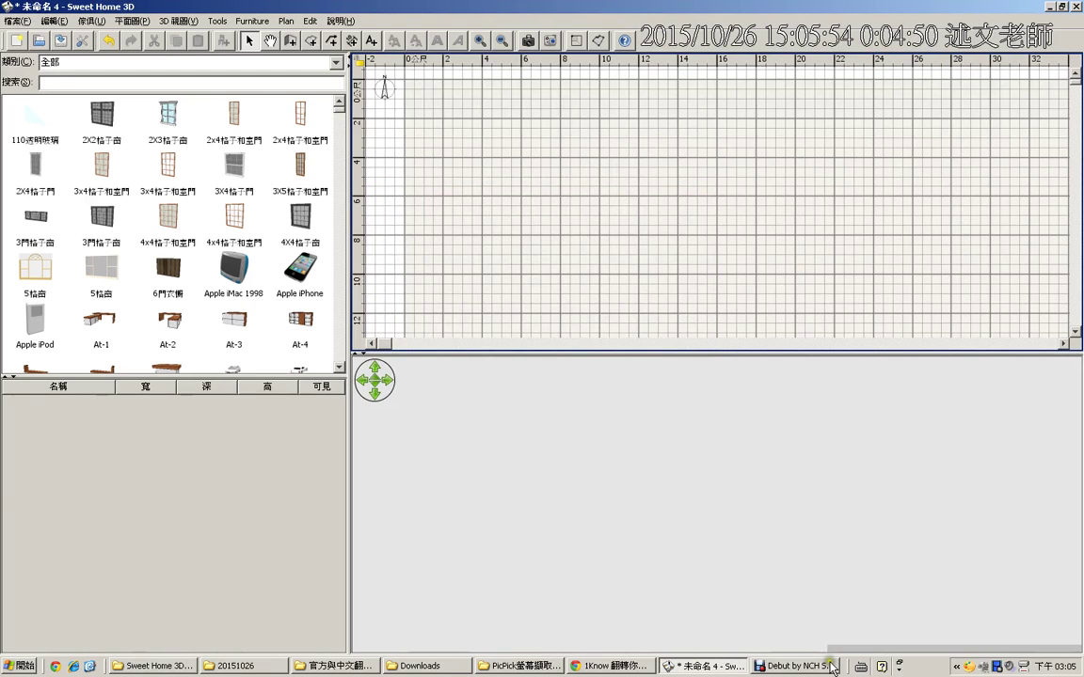
# Switch to the PicPick image editor and open 中正大學校園平面圖.png from the Downloads folder in it
pyautogui.click(970, 664)
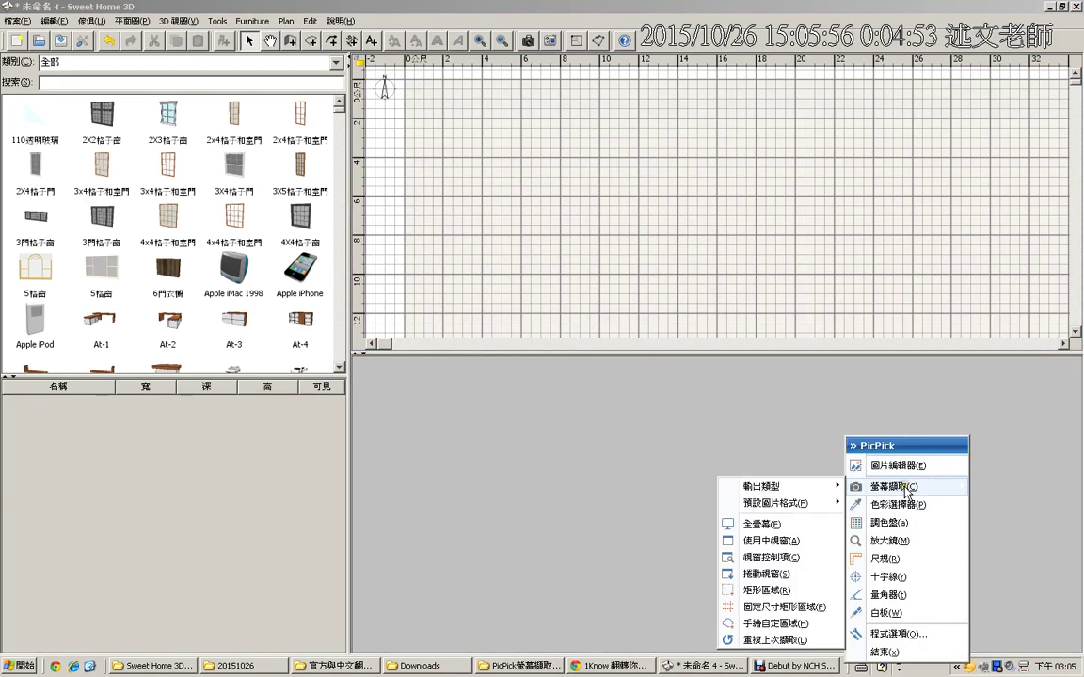
pyautogui.click(894, 465)
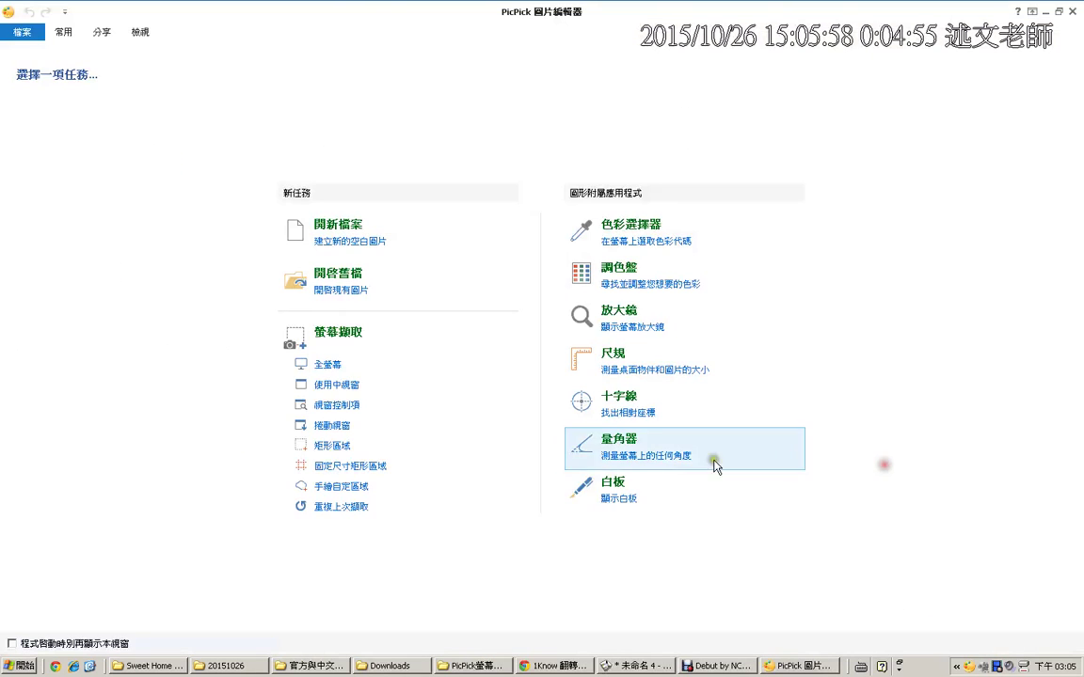
pyautogui.click(389, 665)
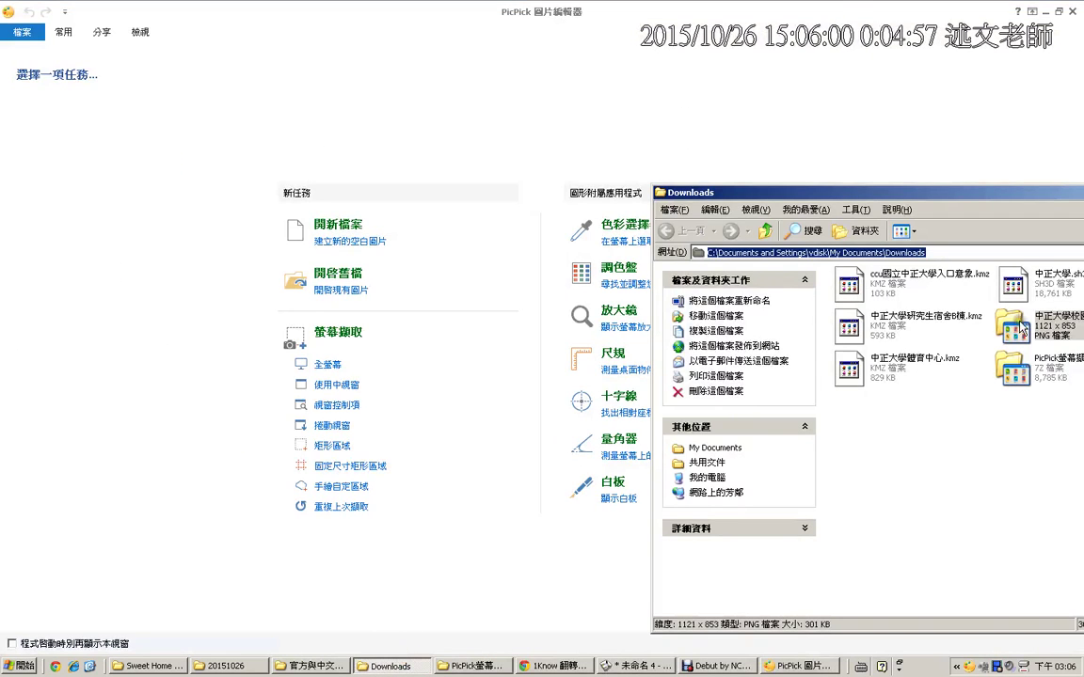
pyautogui.moveTo(857, 328); pyautogui.dragTo(515, 201)
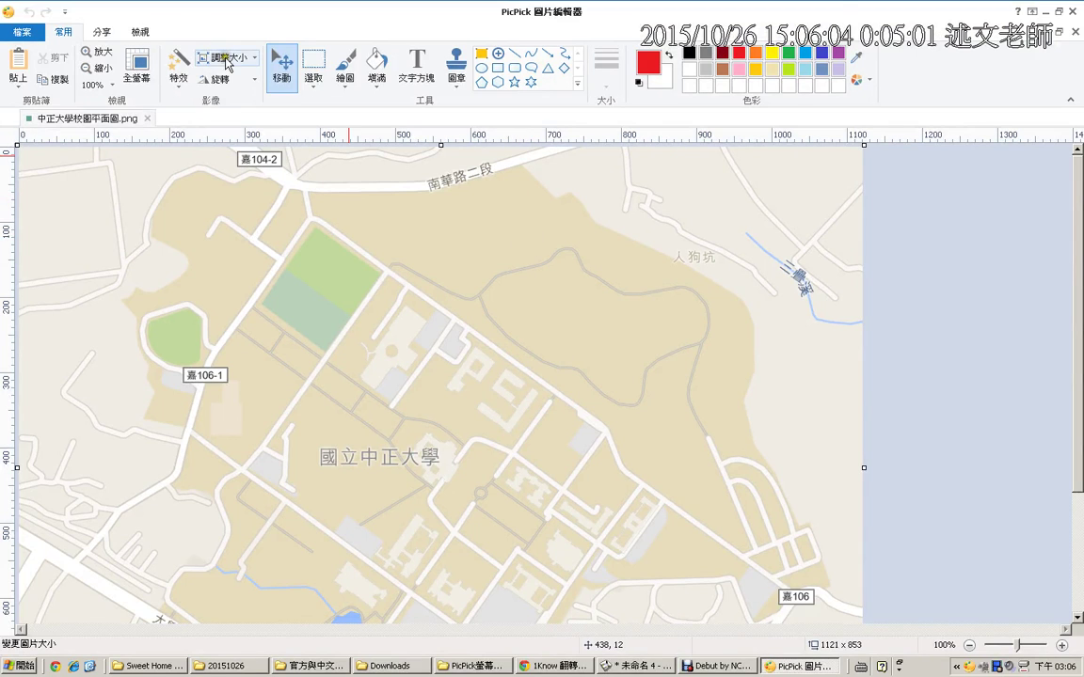
# Darken the campus map image by applying a brightness of -100 and a contrast of 2
pyautogui.click(181, 76)
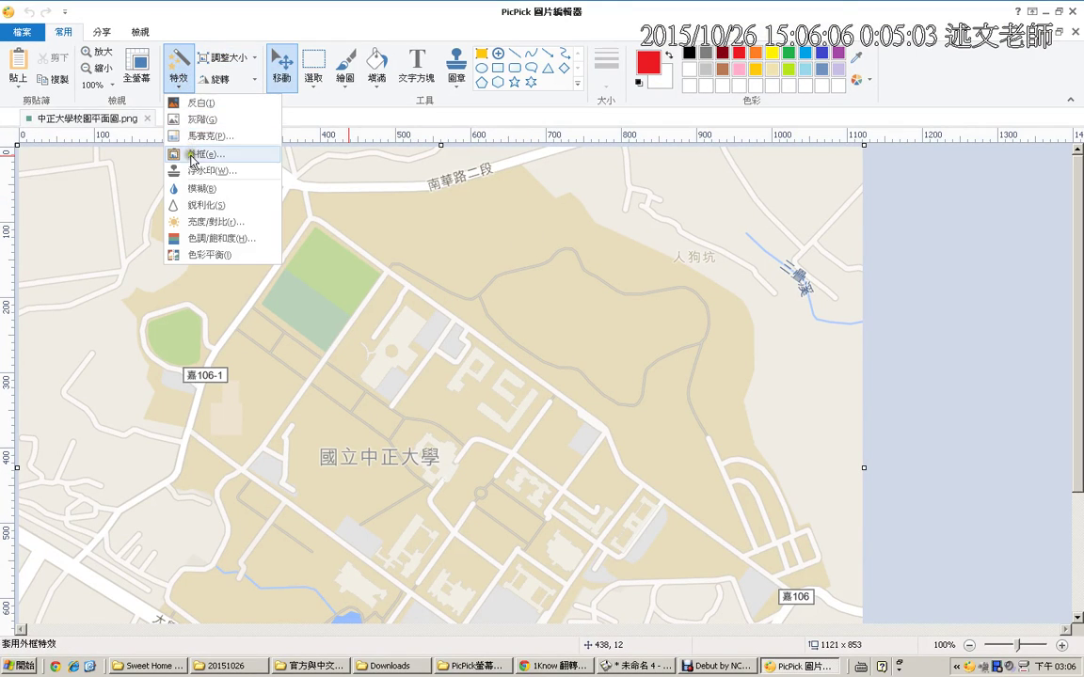
pyautogui.click(209, 221)
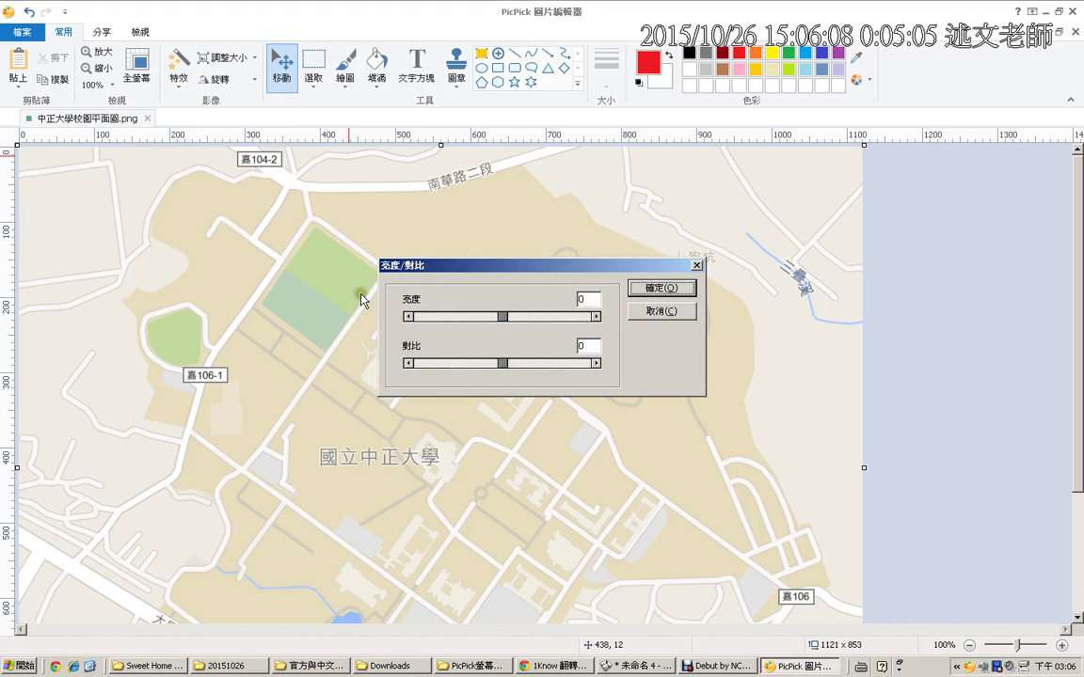
pyautogui.moveTo(503, 364); pyautogui.dragTo(542, 363)
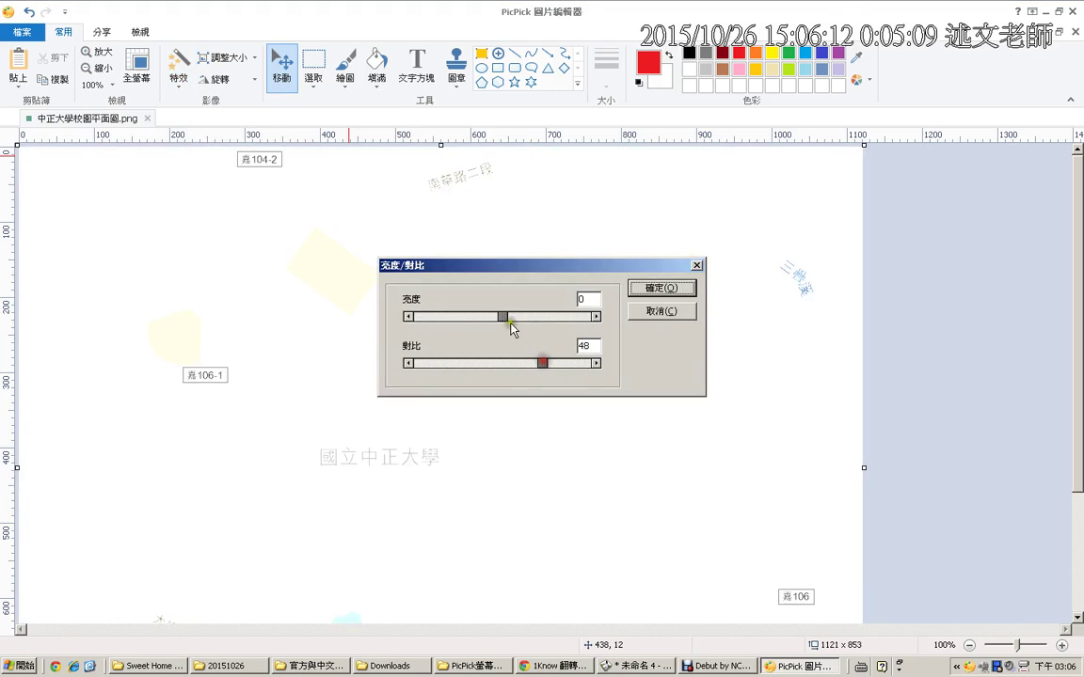
pyautogui.moveTo(502, 317); pyautogui.dragTo(453, 334)
pyautogui.moveTo(542, 363); pyautogui.dragTo(503, 364)
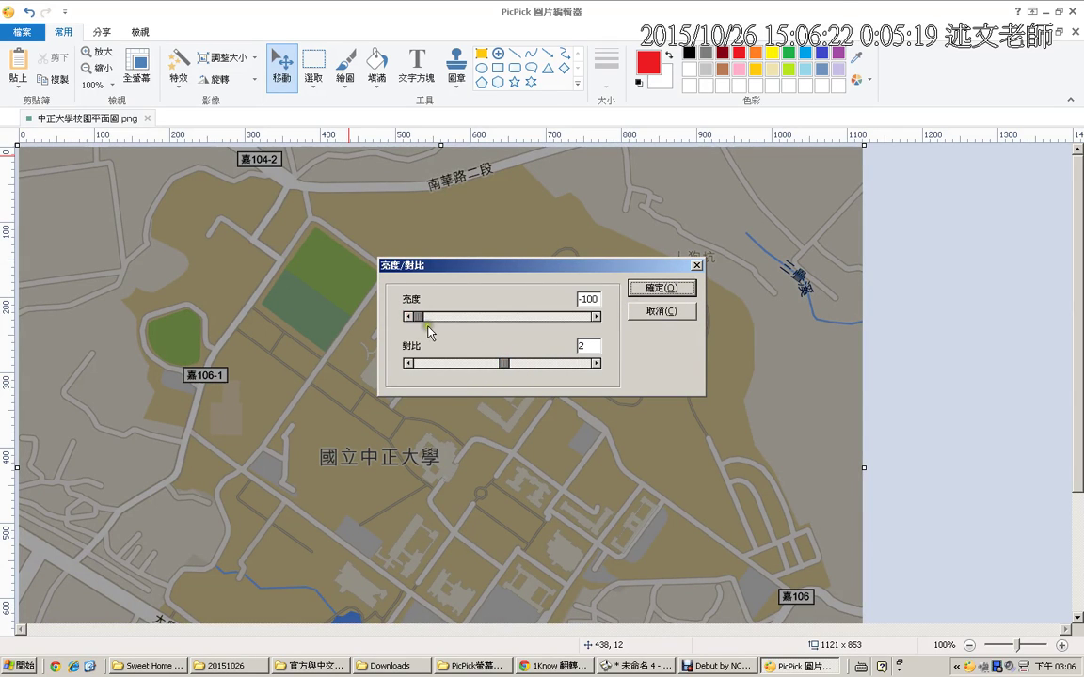
pyautogui.moveTo(420, 320)
pyautogui.mouseDown()
pyautogui.moveTo(513, 318)
pyautogui.moveTo(418, 317)
pyautogui.mouseUp()
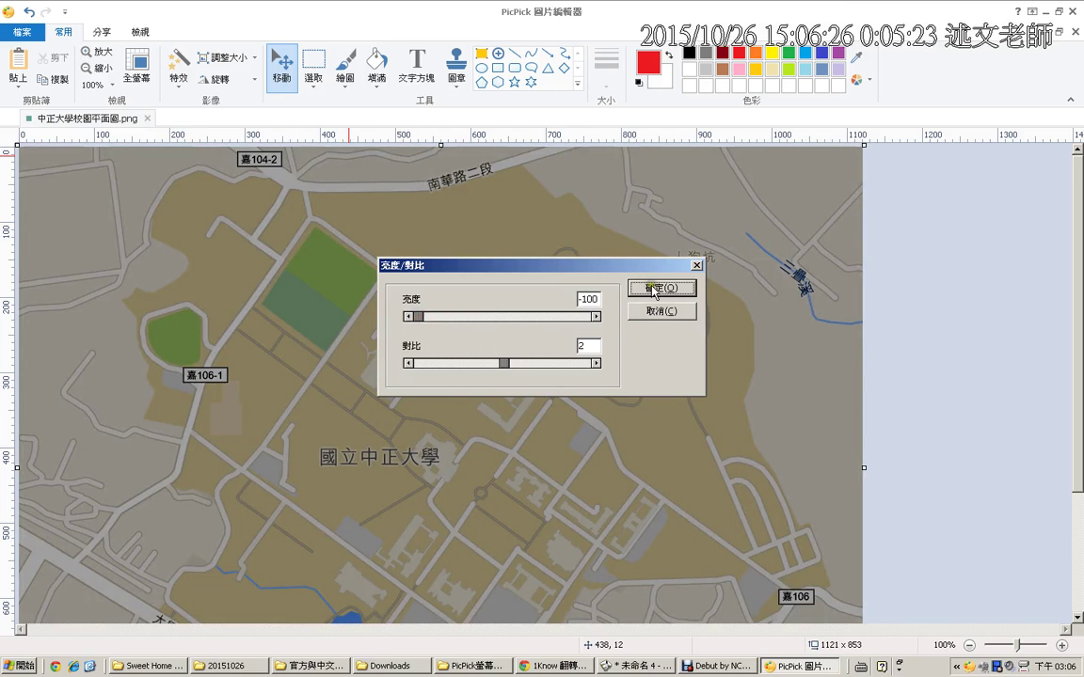
pyautogui.click(660, 287)
# Save the darkened map to the desktop as a PNG named 中正大學校園平面圖1
pyautogui.click(20, 32)
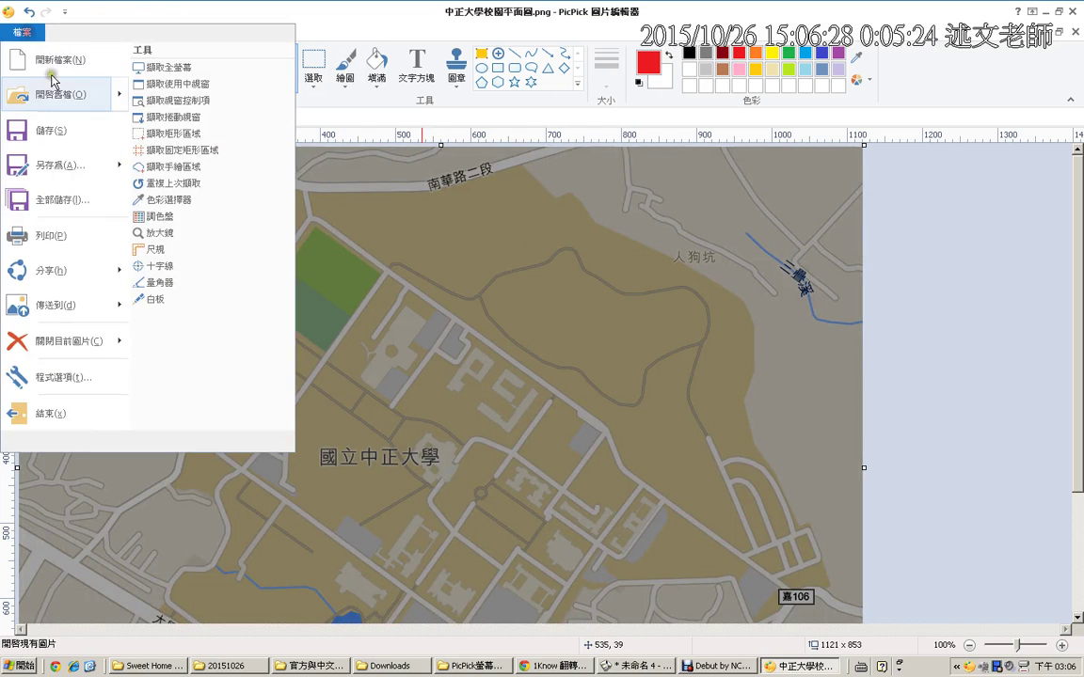
pyautogui.click(56, 141)
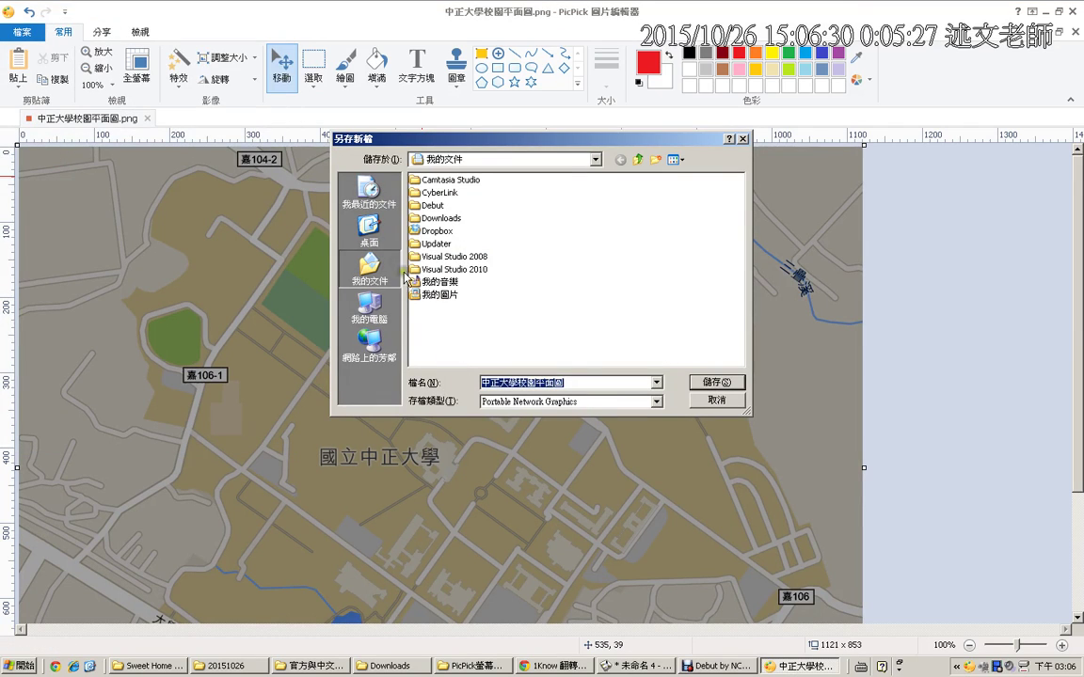
pyautogui.click(368, 229)
pyautogui.click(576, 383)
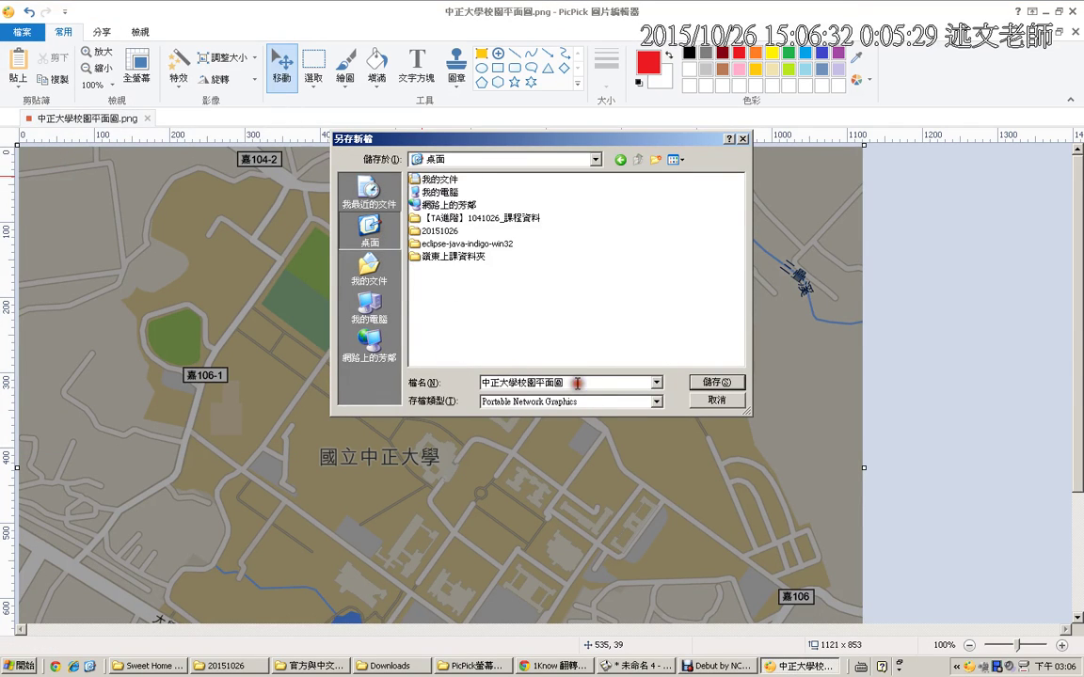
pyautogui.write('1')
pyautogui.press('Return')
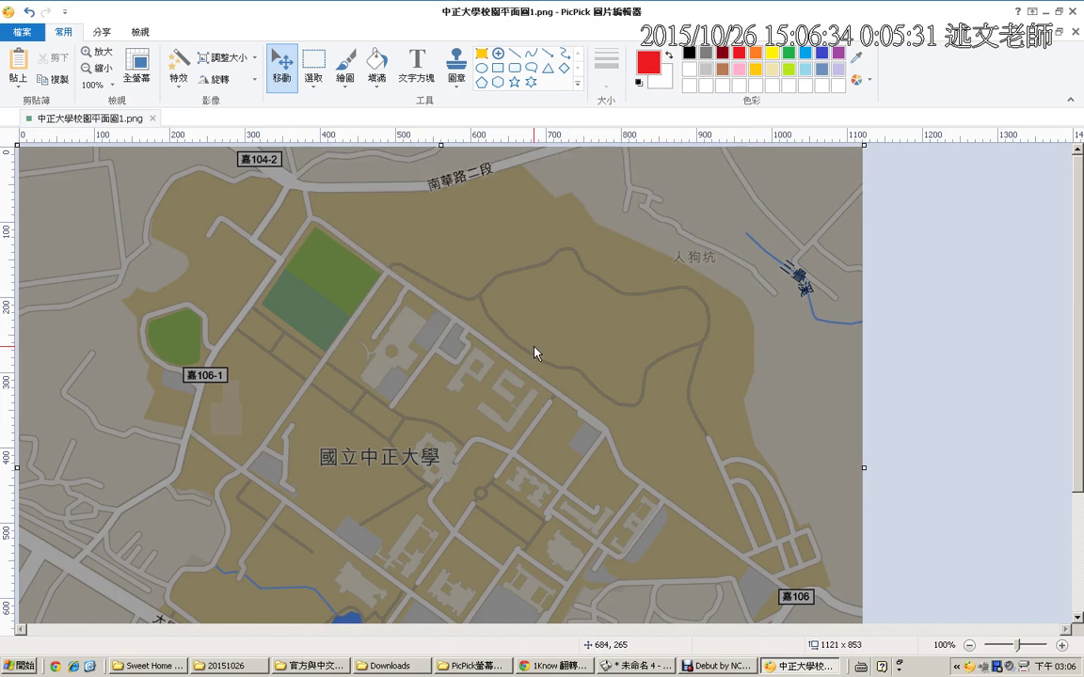
# Return to Sweet Home 3D and replace the plan's background image with the darkened campus map from the desktop
pyautogui.click(635, 665)
pyautogui.rightClick(497, 202)
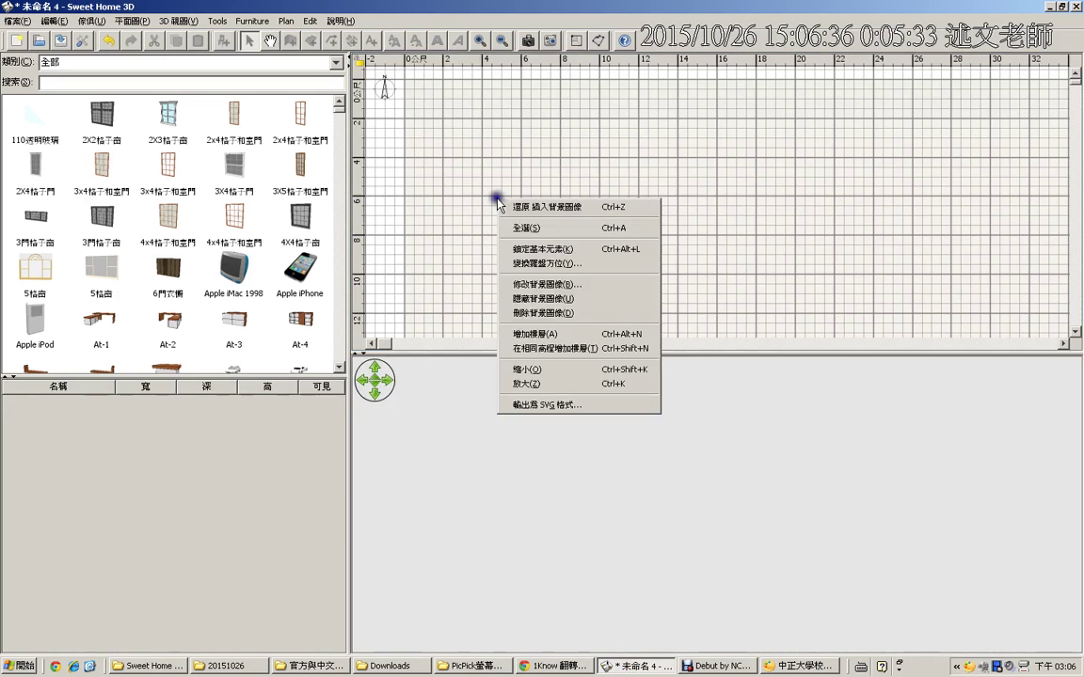
pyautogui.click(569, 285)
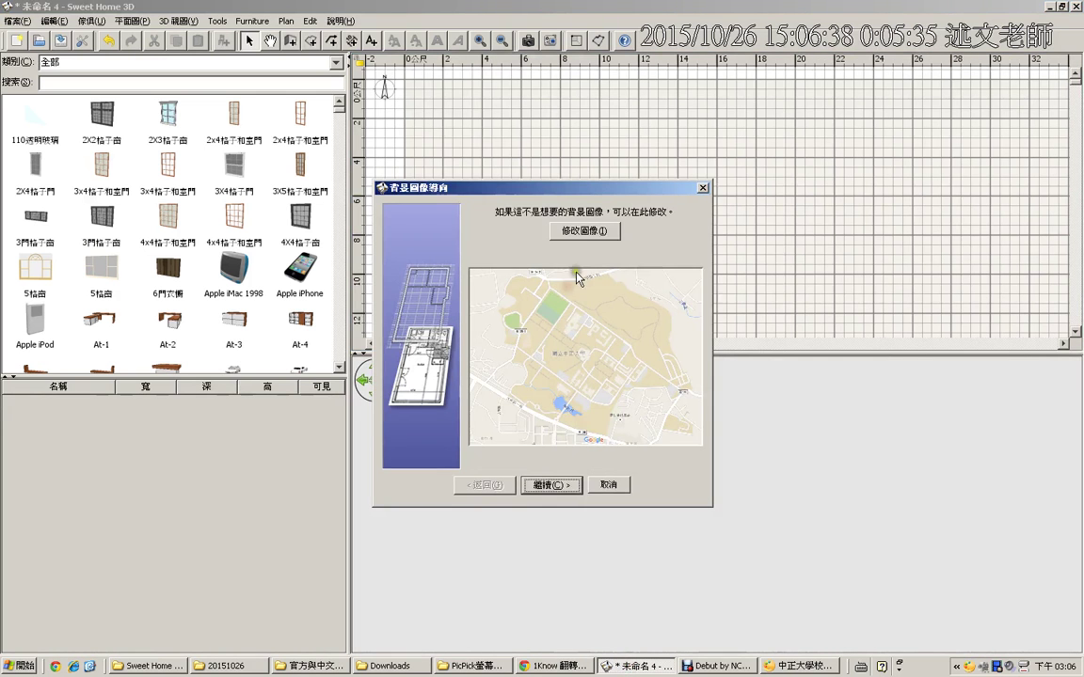
pyautogui.click(564, 231)
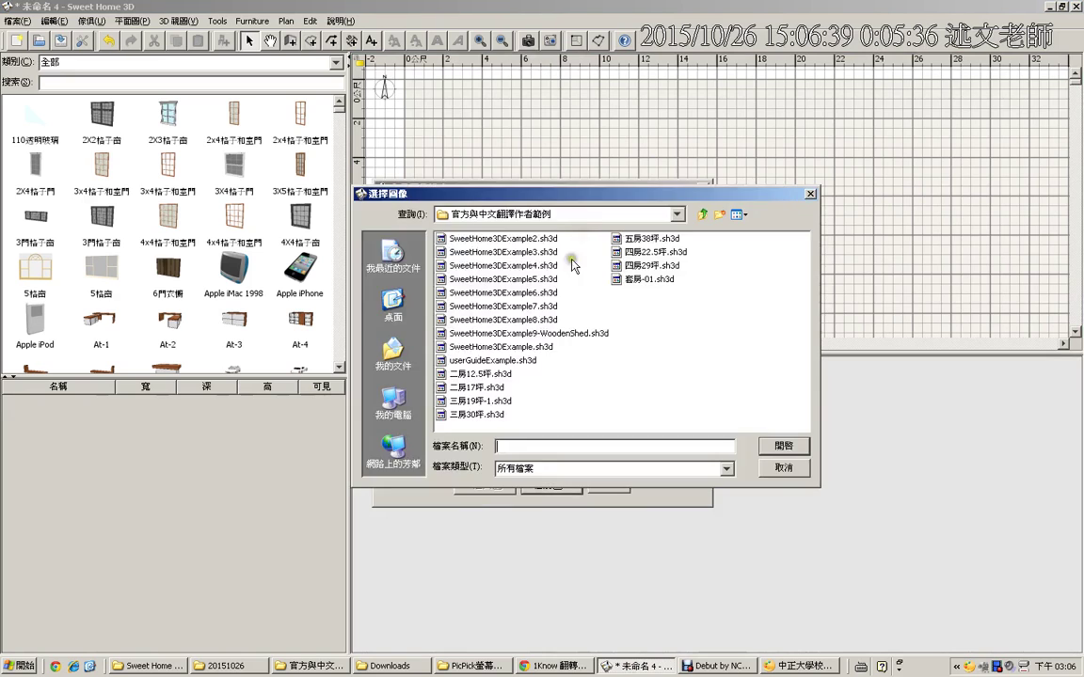
pyautogui.click(376, 303)
pyautogui.doubleClick(670, 333)
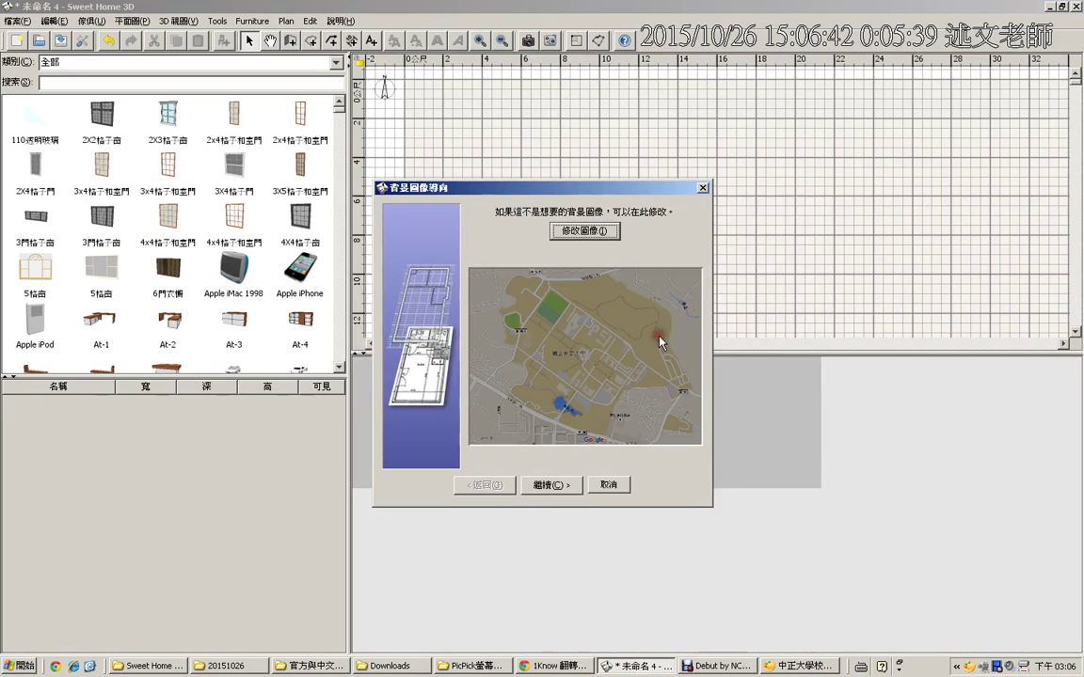
# Move one end of the scale line to the road at the map's upper edge, set its length to 100000 cm, and finish the background setup
pyautogui.click(549, 485)
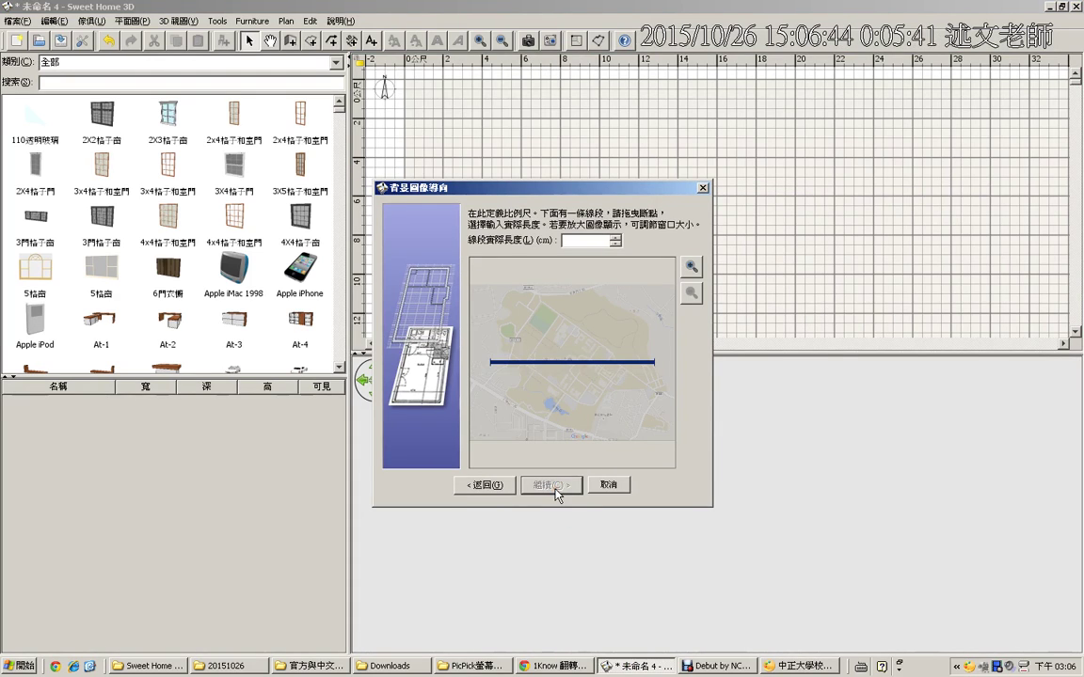
pyautogui.moveTo(491, 362); pyautogui.dragTo(555, 292)
pyautogui.click(579, 240)
pyautogui.write('1')
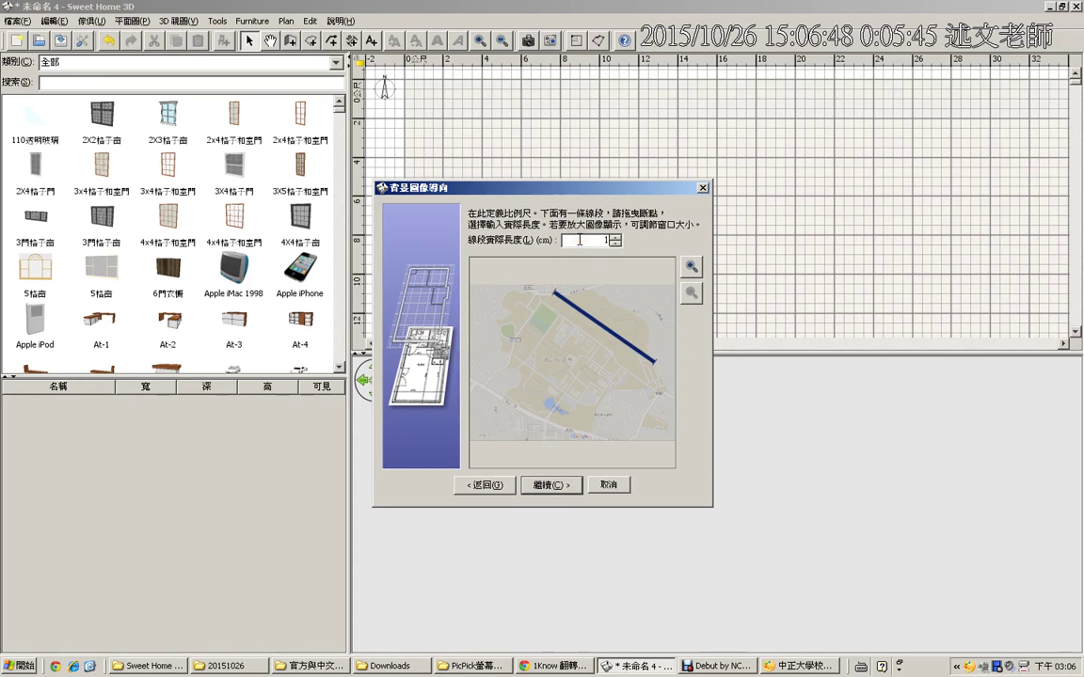
pyautogui.write('00000')
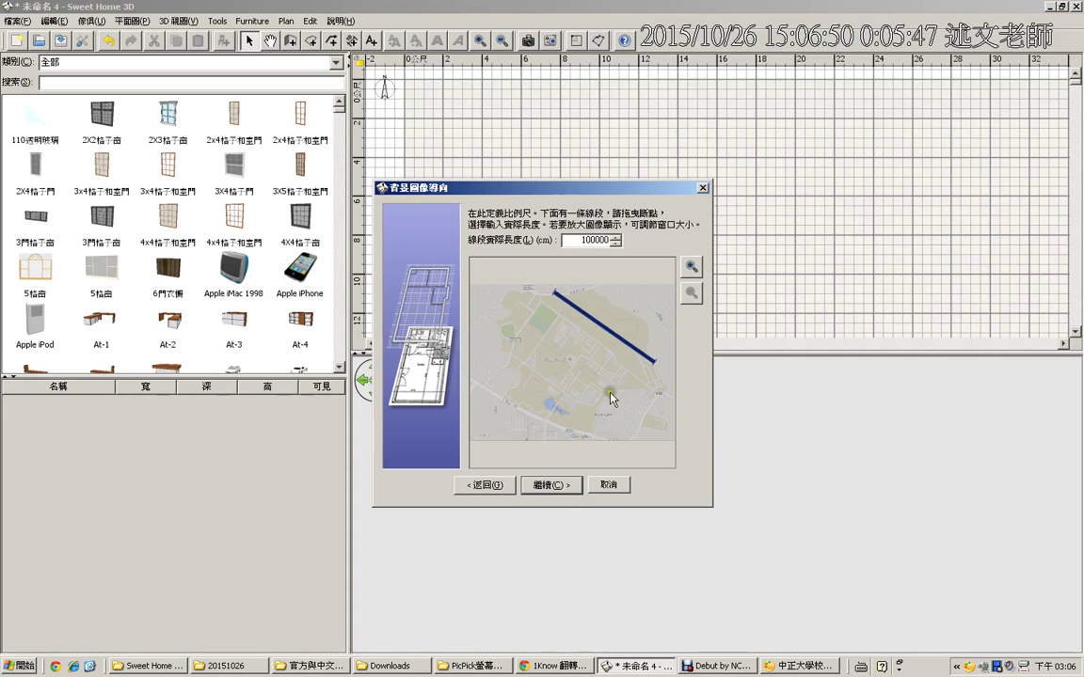
pyautogui.click(557, 484)
pyautogui.click(560, 485)
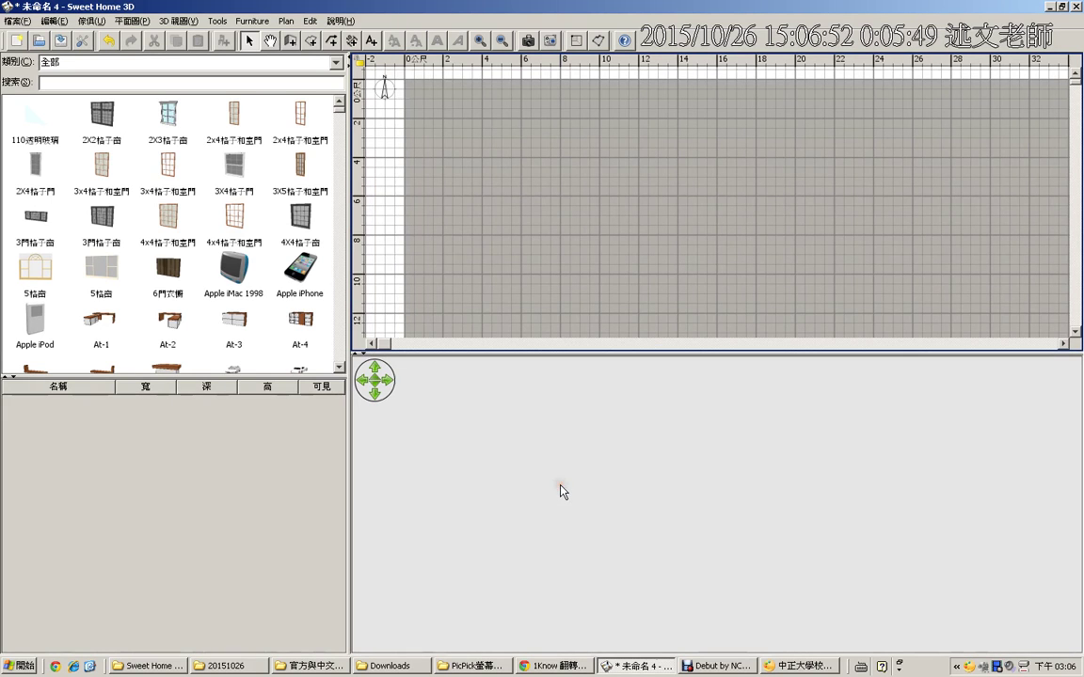
# Modify the plan's background image by shortening the real length of the scale line, leaving the coordinate origin at 0, 0, and finish the setup
pyautogui.scroll(-2, 630, 266)
pyautogui.scroll(-4, 630, 266)
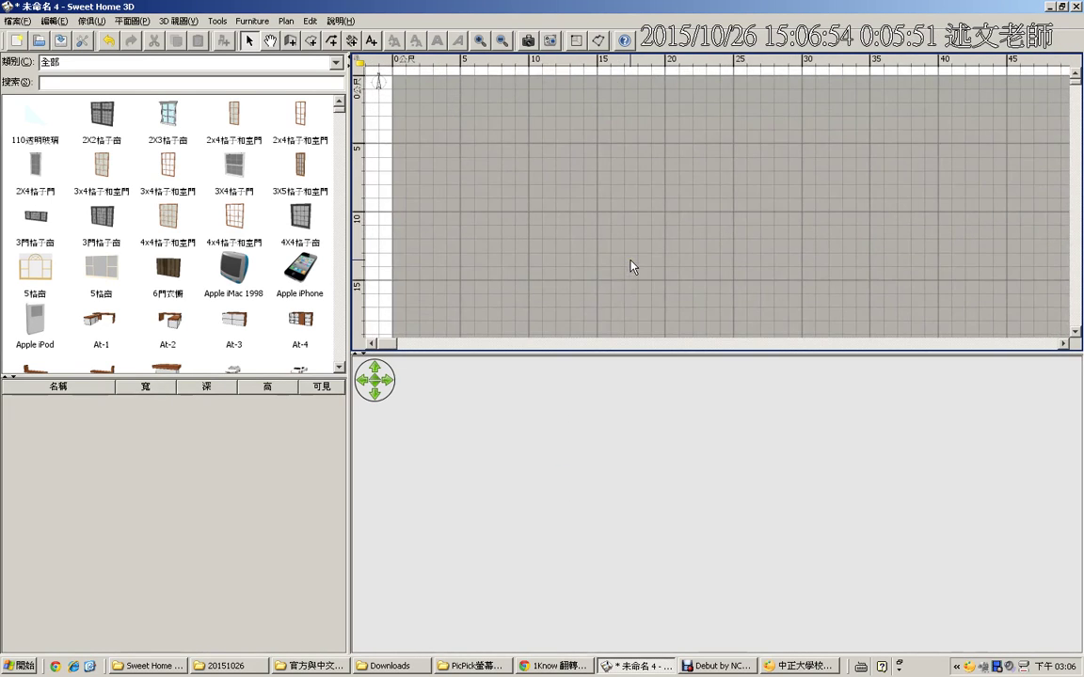
pyautogui.scroll(-1, 630, 266)
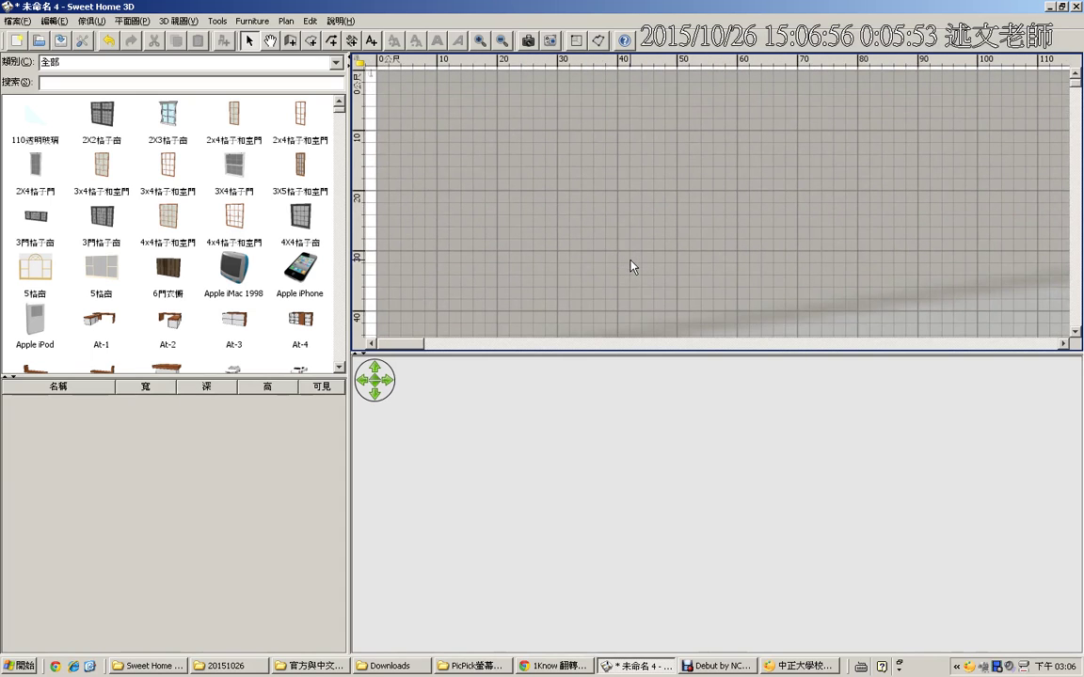
pyautogui.scroll(-3, 630, 266)
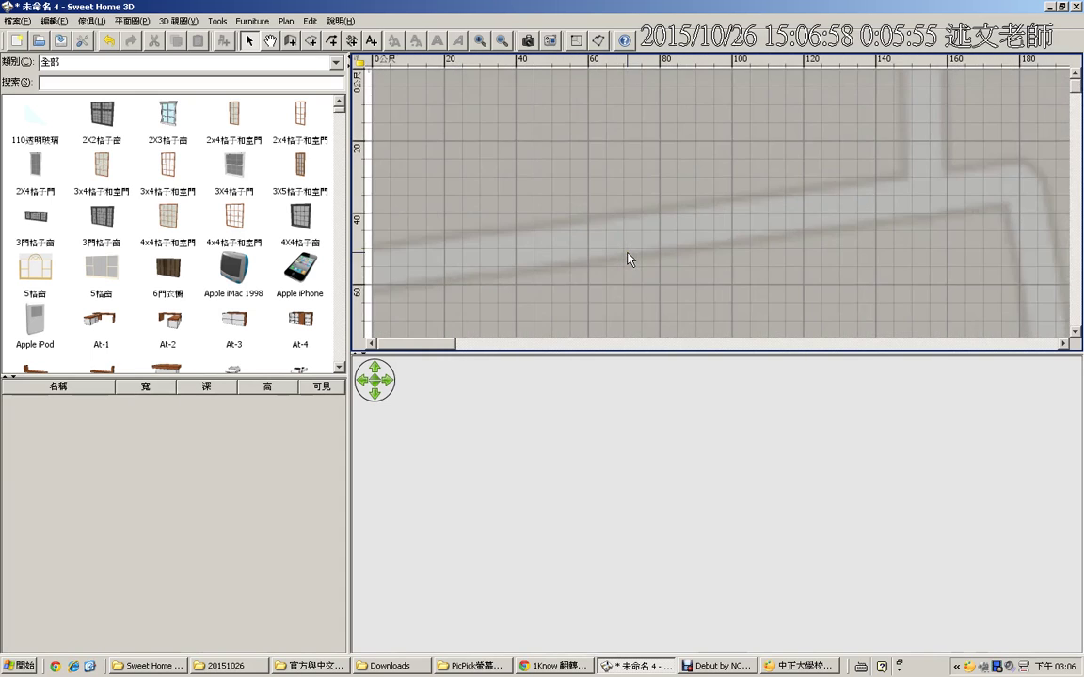
pyautogui.scroll(-4, 630, 260)
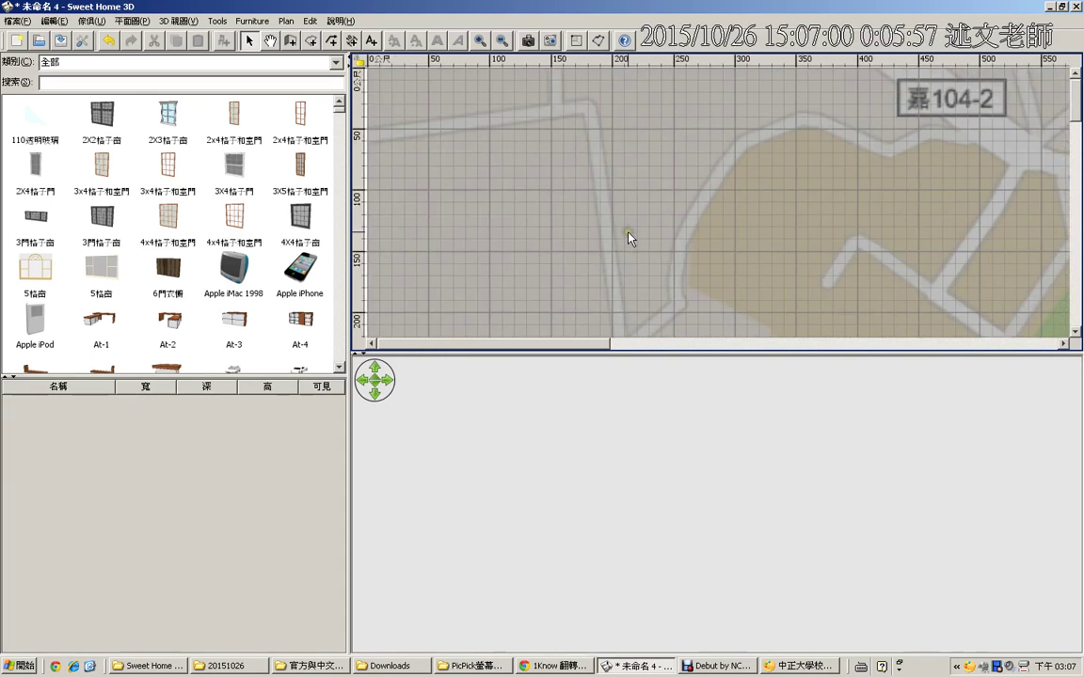
pyautogui.scroll(-1, 629, 237)
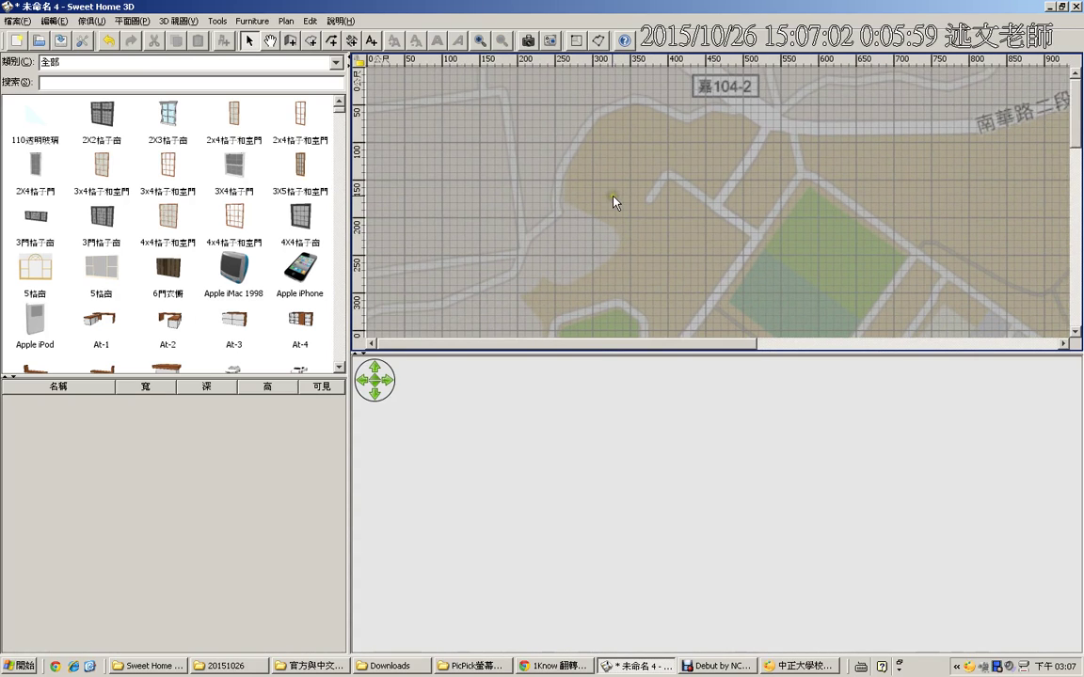
pyautogui.scroll(-4, 612, 202)
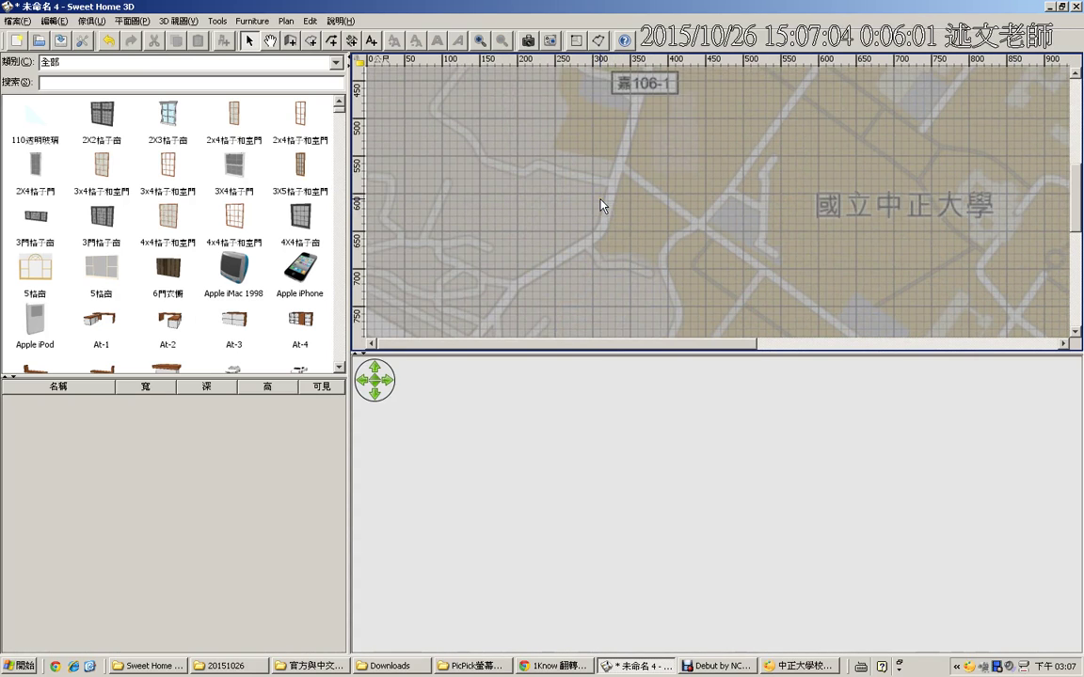
pyautogui.rightClick(536, 123)
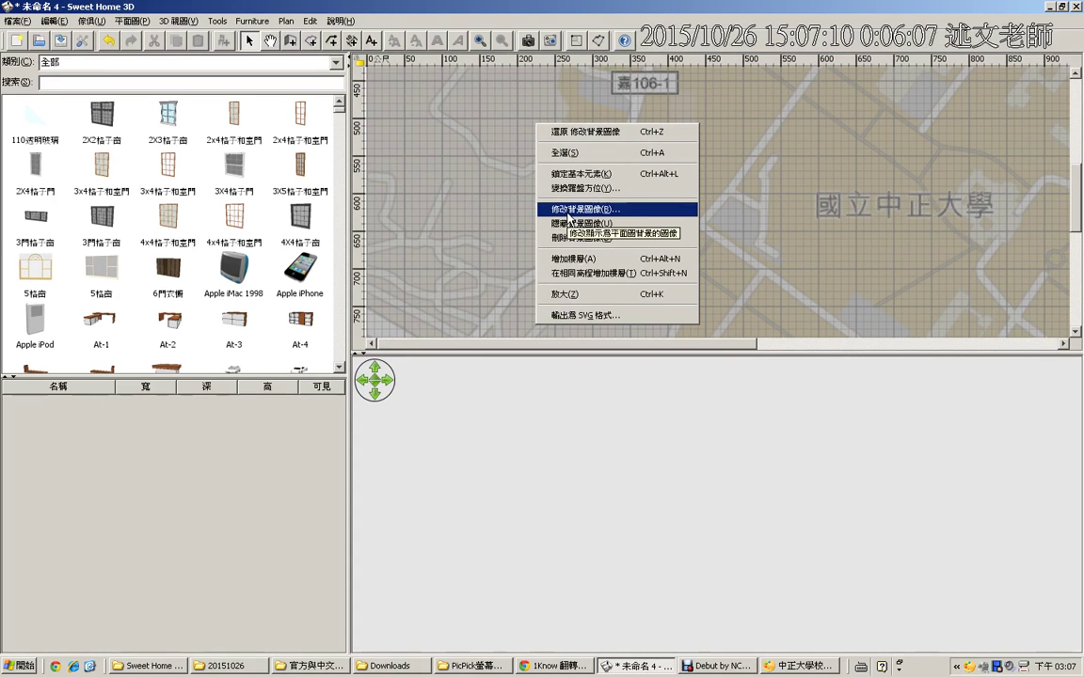
pyautogui.click(568, 211)
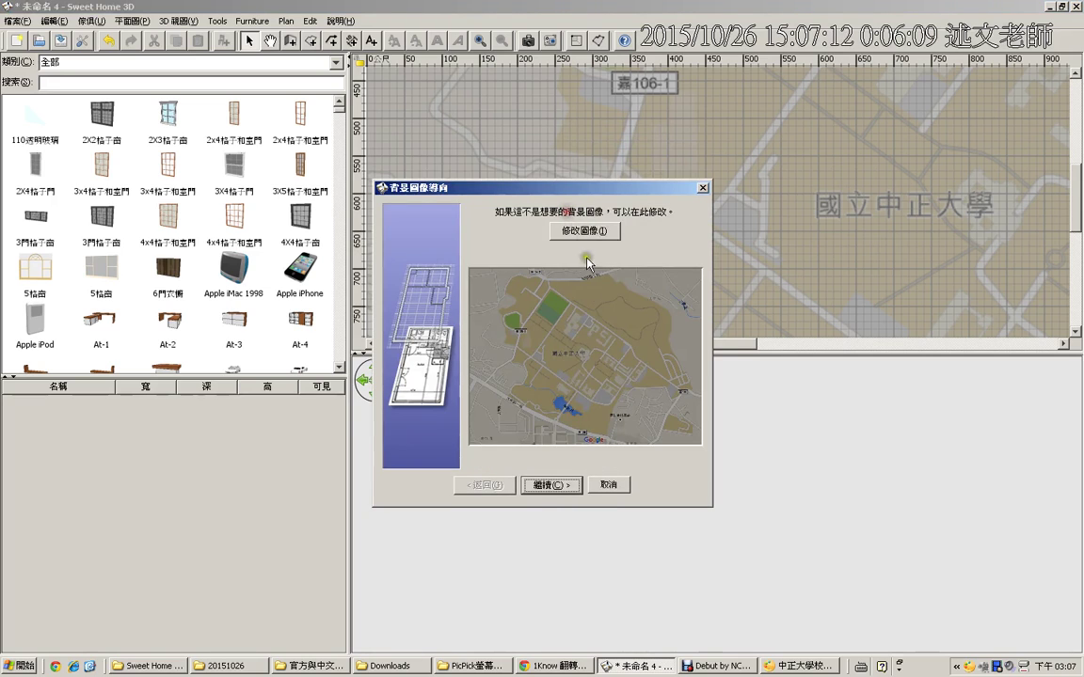
pyautogui.click(561, 414)
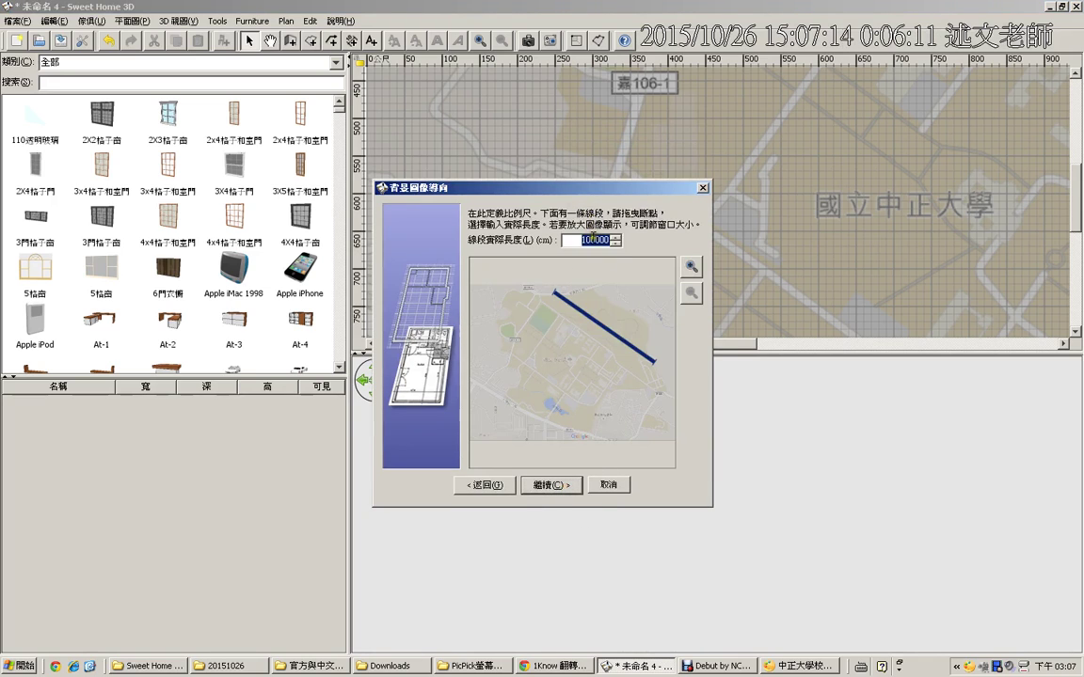
pyautogui.moveTo(598, 239); pyautogui.dragTo(617, 237)
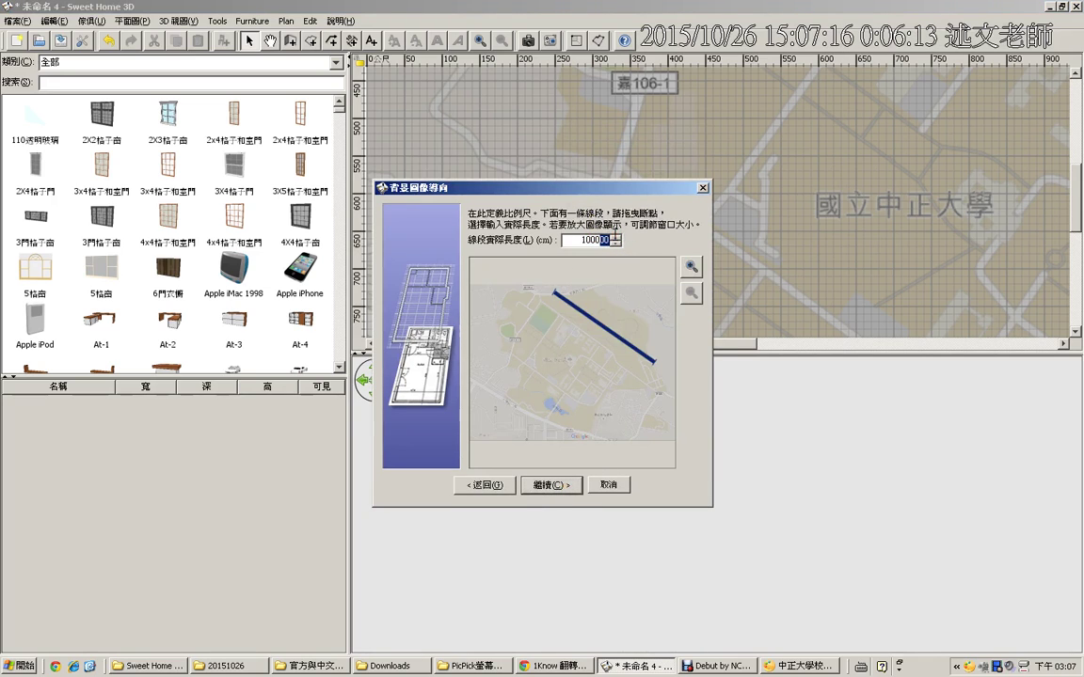
pyautogui.click(550, 485)
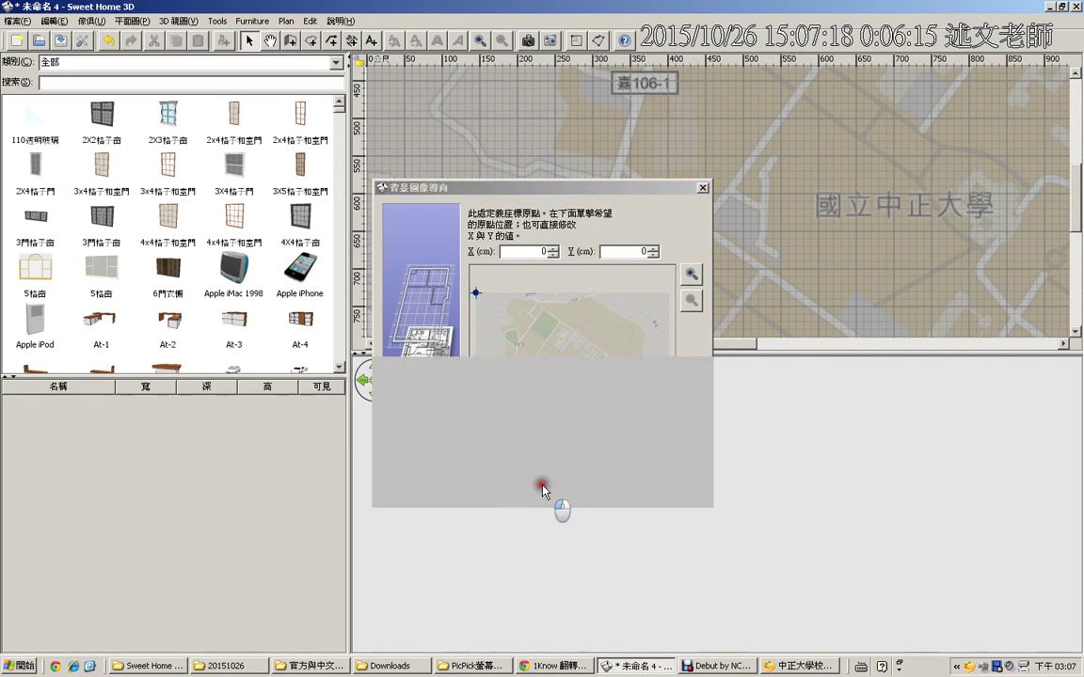
pyautogui.click(542, 487)
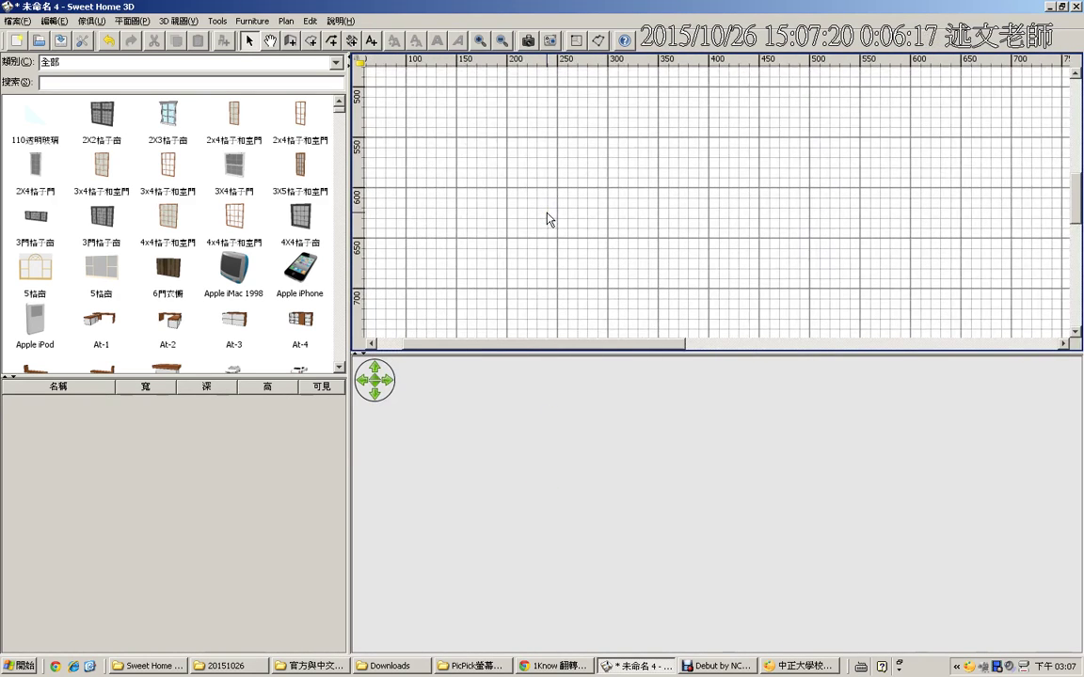
# Reopen the background image setup for the campus map
pyautogui.scroll(2, 550, 219)
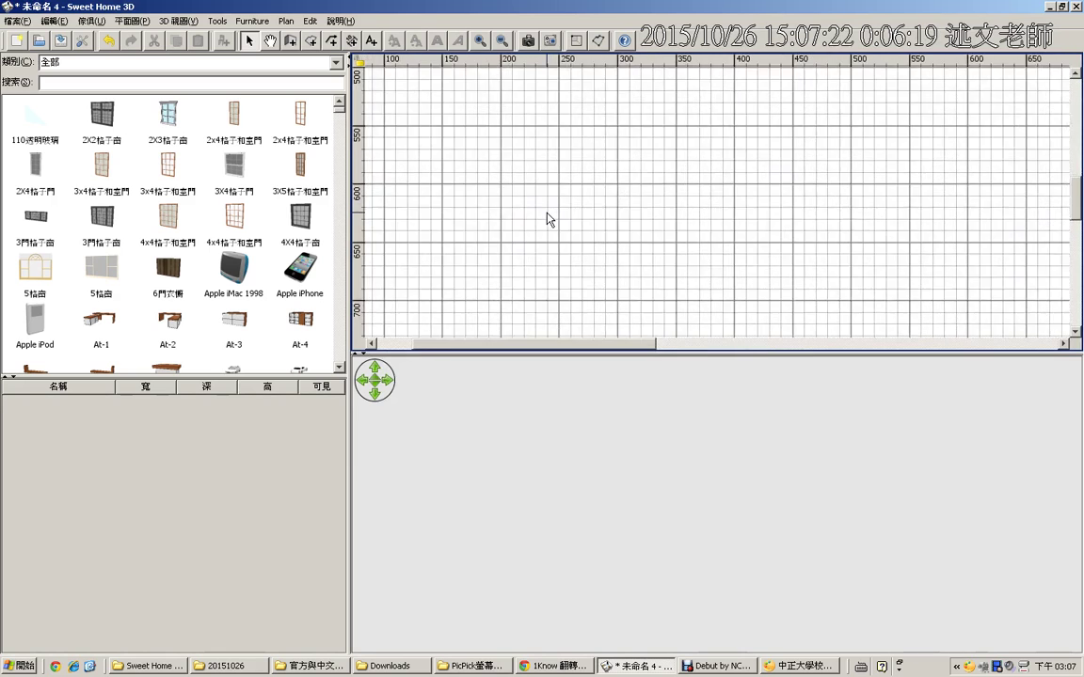
pyautogui.rightClick(511, 152)
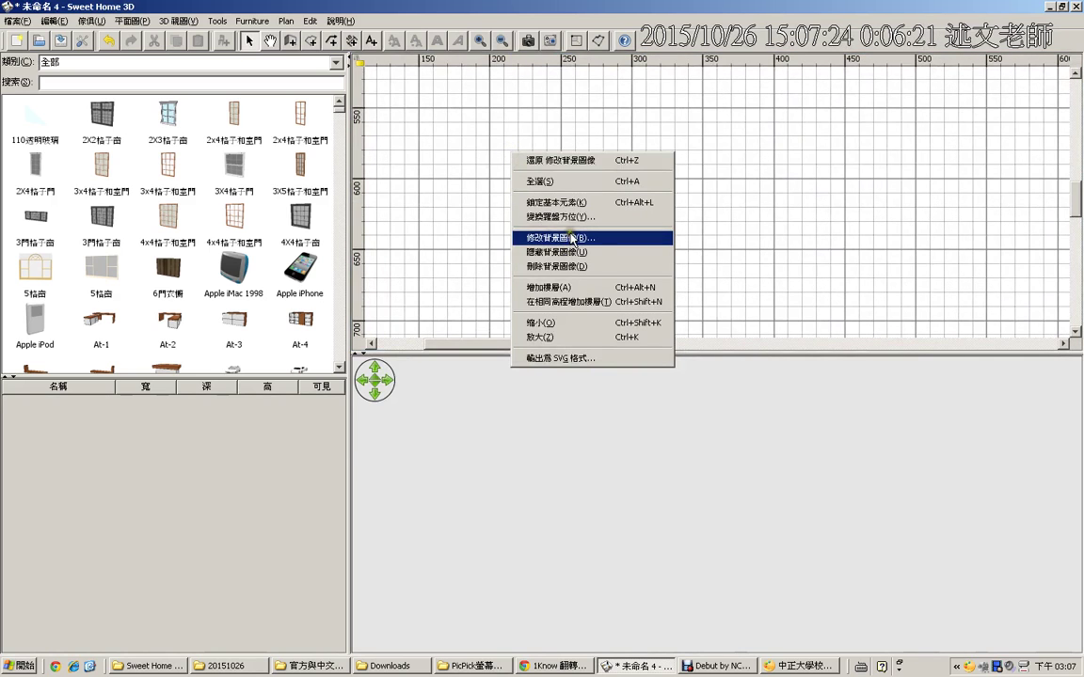
pyautogui.click(571, 238)
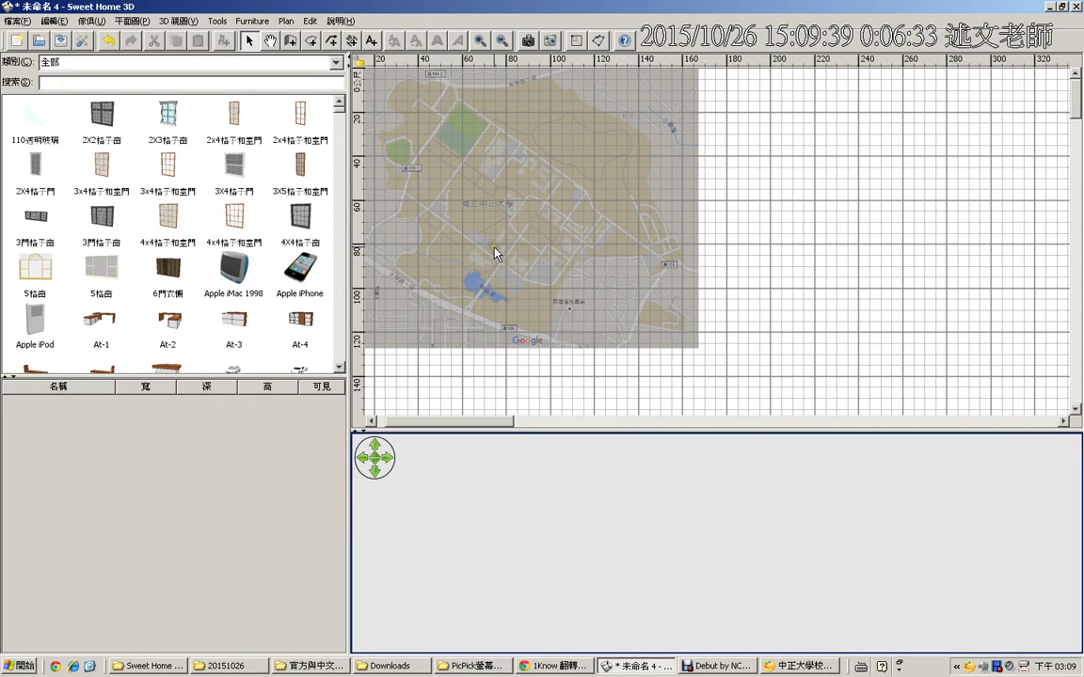
# Examine the extent of the rescaled campus map and the outline of the building northeast of the lake 寧靜湖
pyautogui.keyDown('ctrl'); pyautogui.scroll(4, 496, 252); pyautogui.keyUp('ctrl')
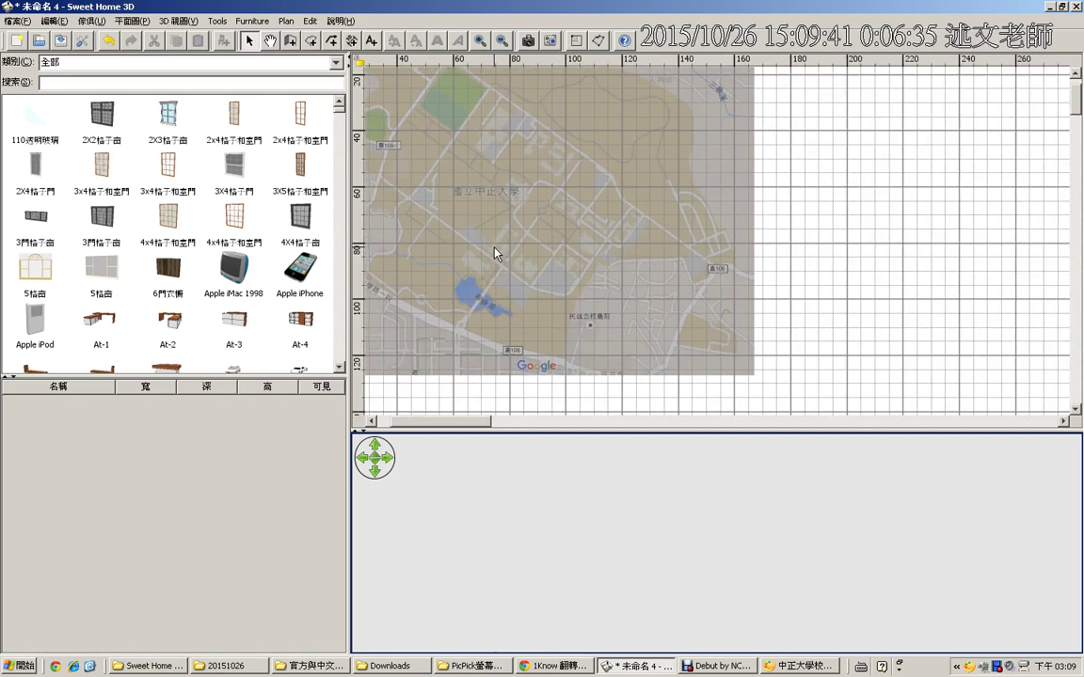
pyautogui.rightClick(807, 282)
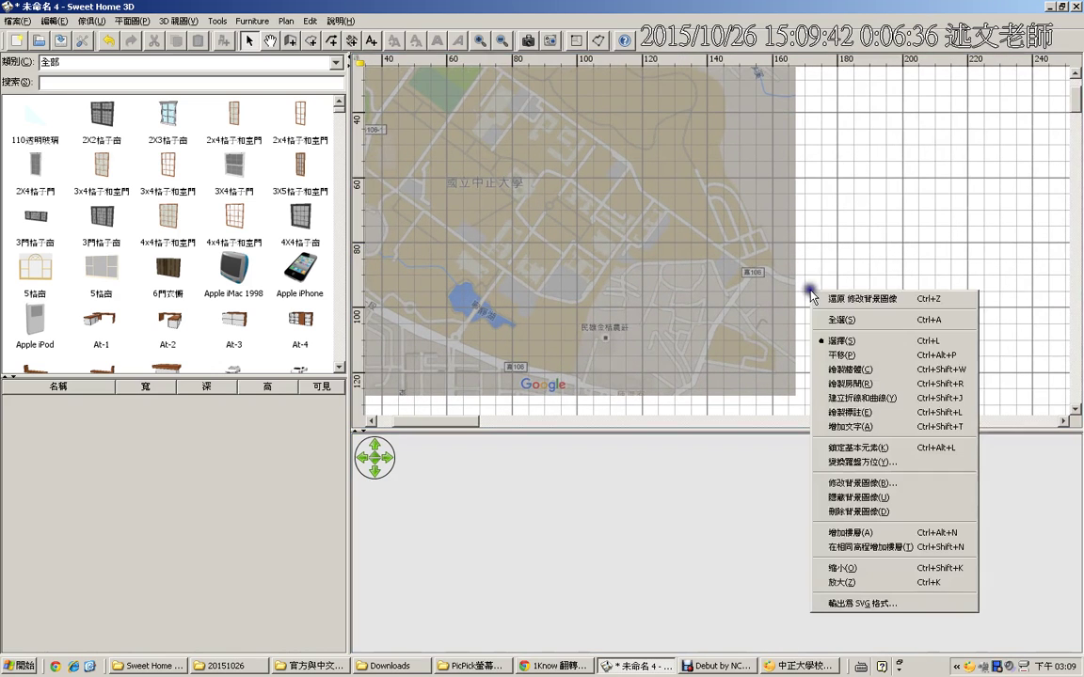
pyautogui.click(1078, 90)
pyautogui.moveTo(1078, 89); pyautogui.dragTo(1078, 81)
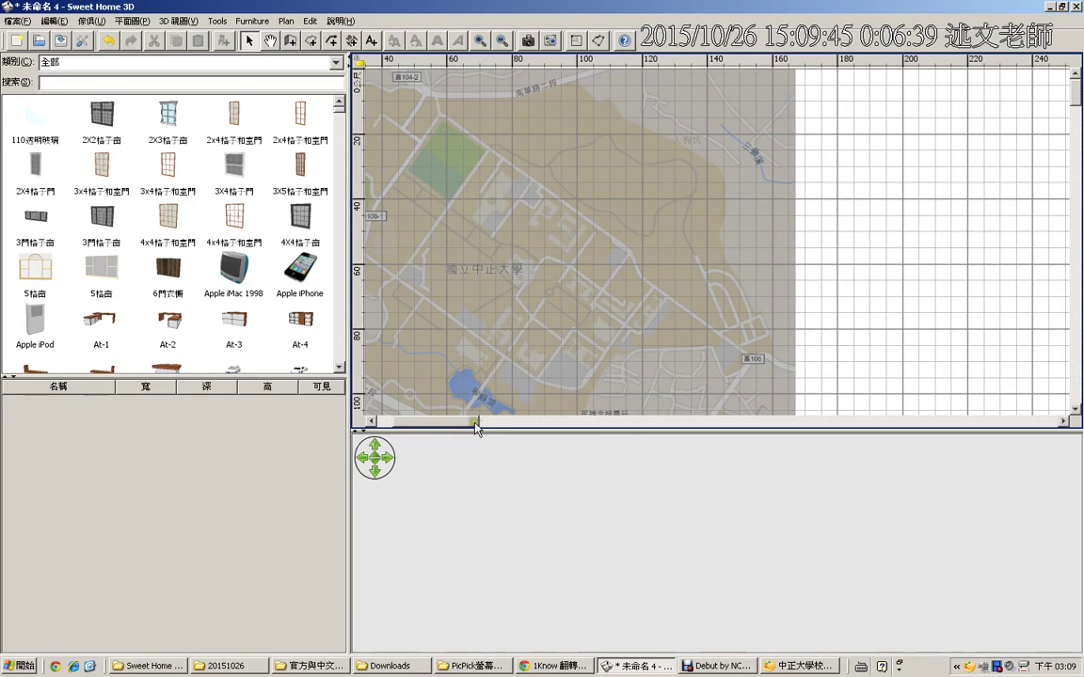
pyautogui.moveTo(474, 426); pyautogui.dragTo(452, 428)
pyautogui.scroll(-3, 931, 225)
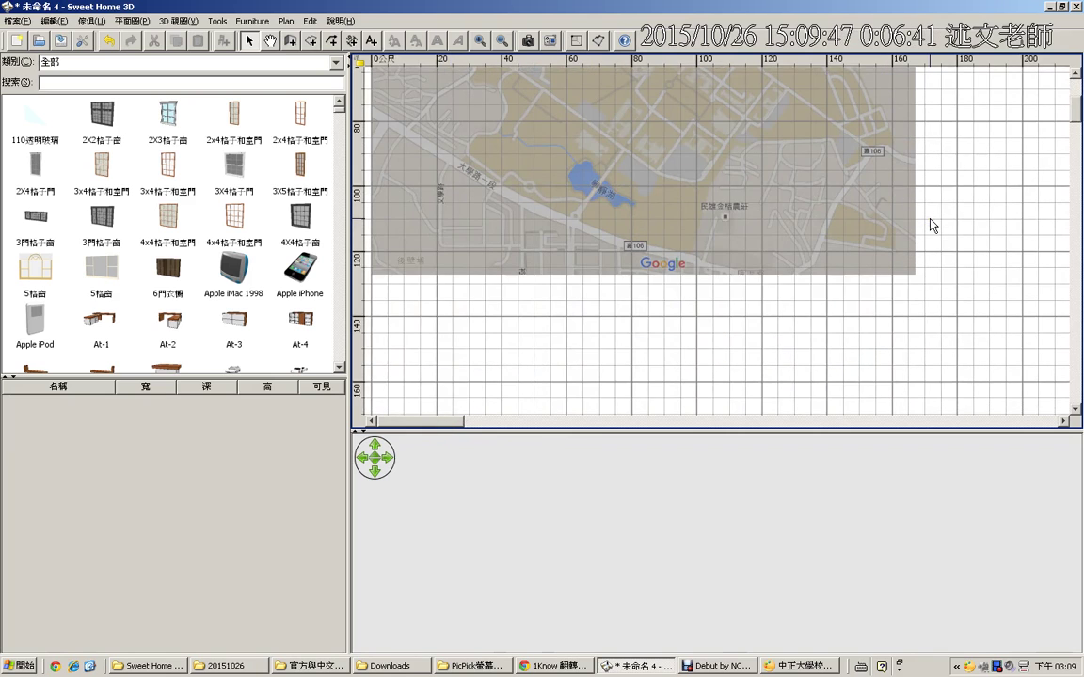
pyautogui.scroll(3, 931, 226)
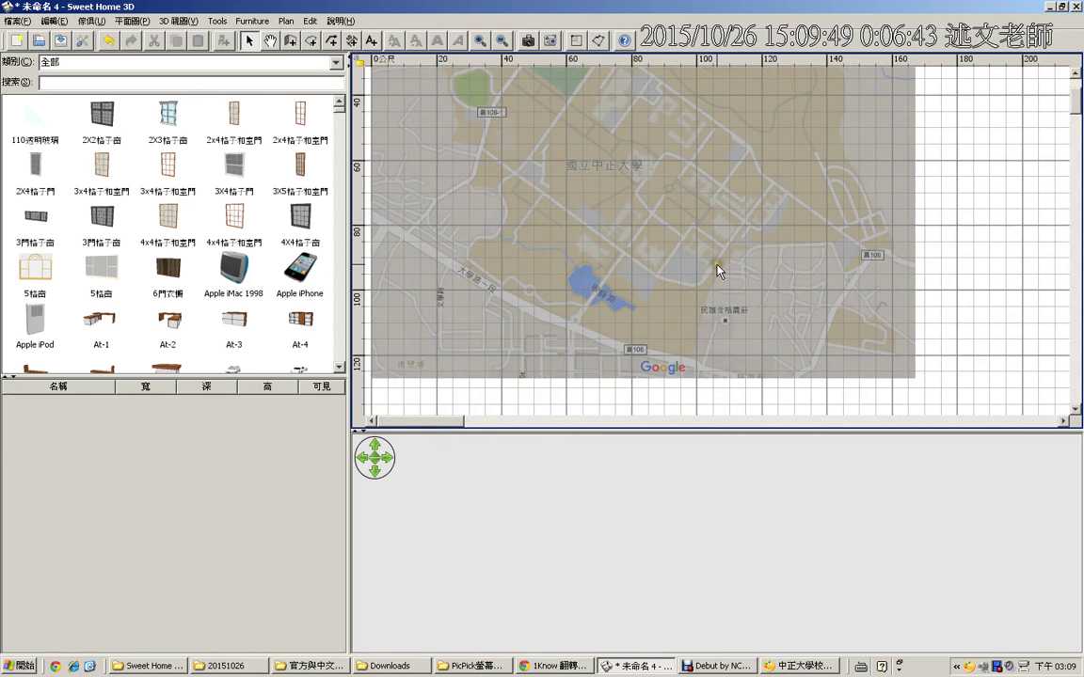
pyautogui.keyDown('ctrl'); pyautogui.scroll(1, 718, 269); pyautogui.keyUp('ctrl')
pyautogui.keyDown('ctrl'); pyautogui.scroll(4, 719, 271); pyautogui.keyUp('ctrl')
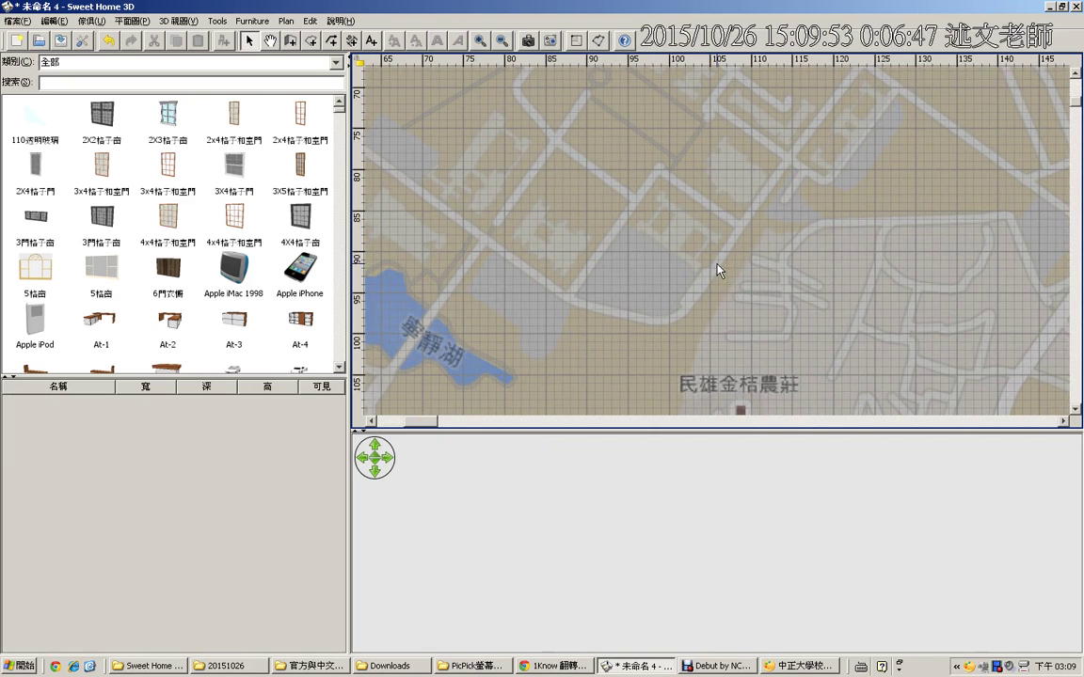
pyautogui.keyDown('ctrl'); pyautogui.scroll(1, 718, 271); pyautogui.keyUp('ctrl')
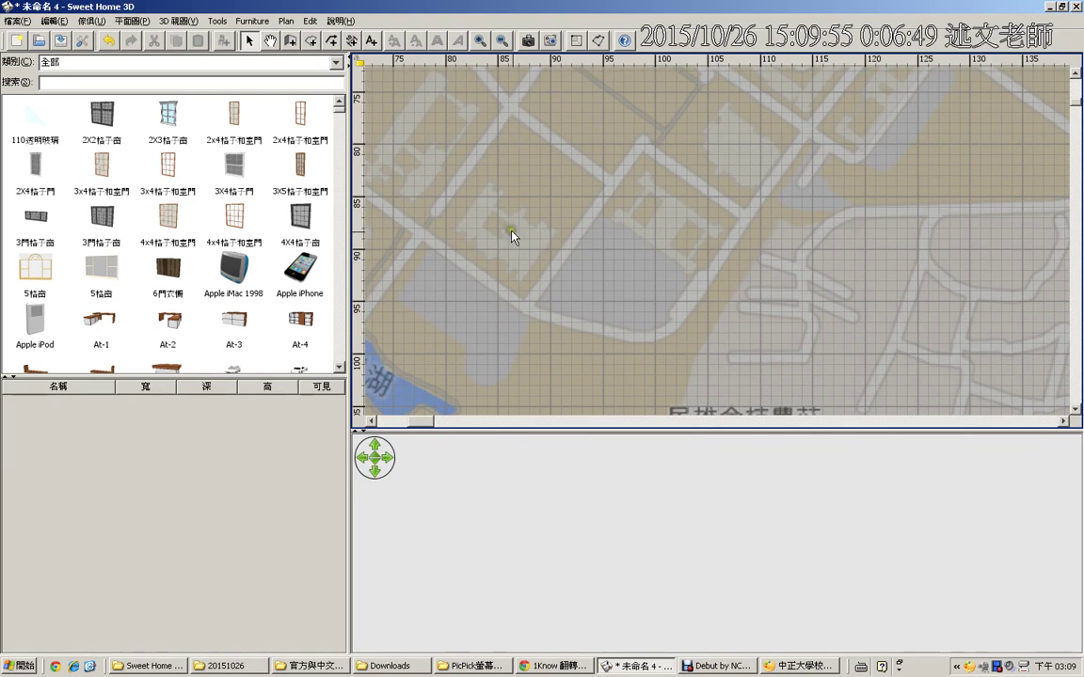
pyautogui.press('space')
pyautogui.moveTo(502, 245); pyautogui.dragTo(472, 343)
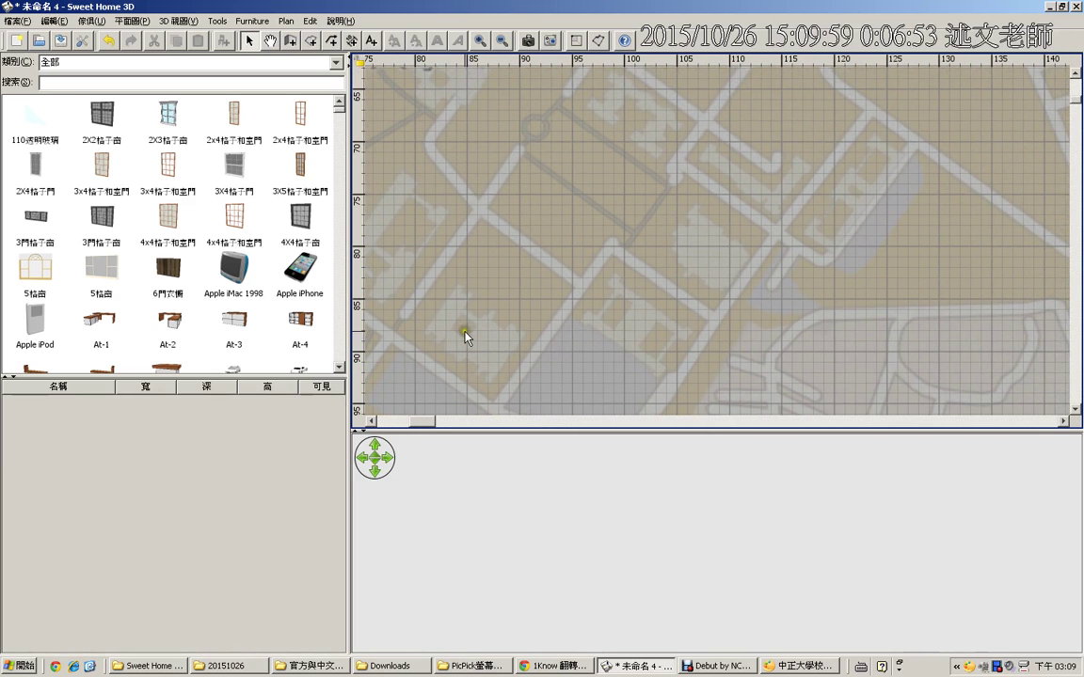
pyautogui.keyDown('ctrl'); pyautogui.scroll(3, 465, 337); pyautogui.keyUp('ctrl')
pyautogui.press('space')
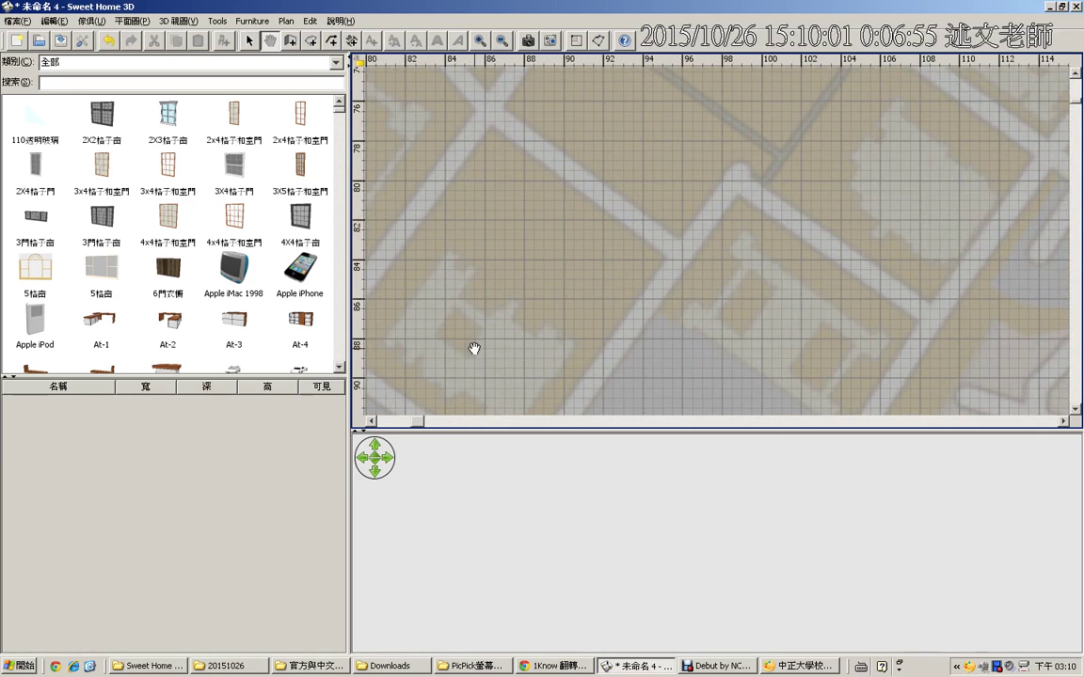
pyautogui.moveTo(474, 348); pyautogui.dragTo(537, 274)
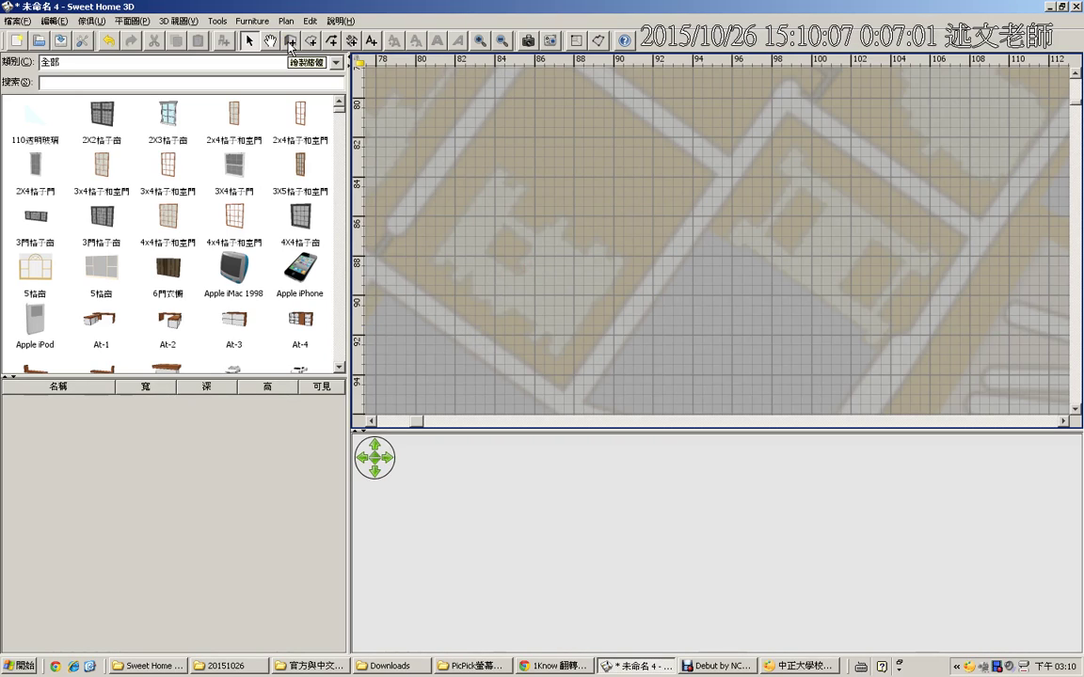
# Try walls at the upper corner of the building northeast of the lake, starting with one about 75 cm long, and delete them
pyautogui.click(289, 42)
pyautogui.click(541, 432)
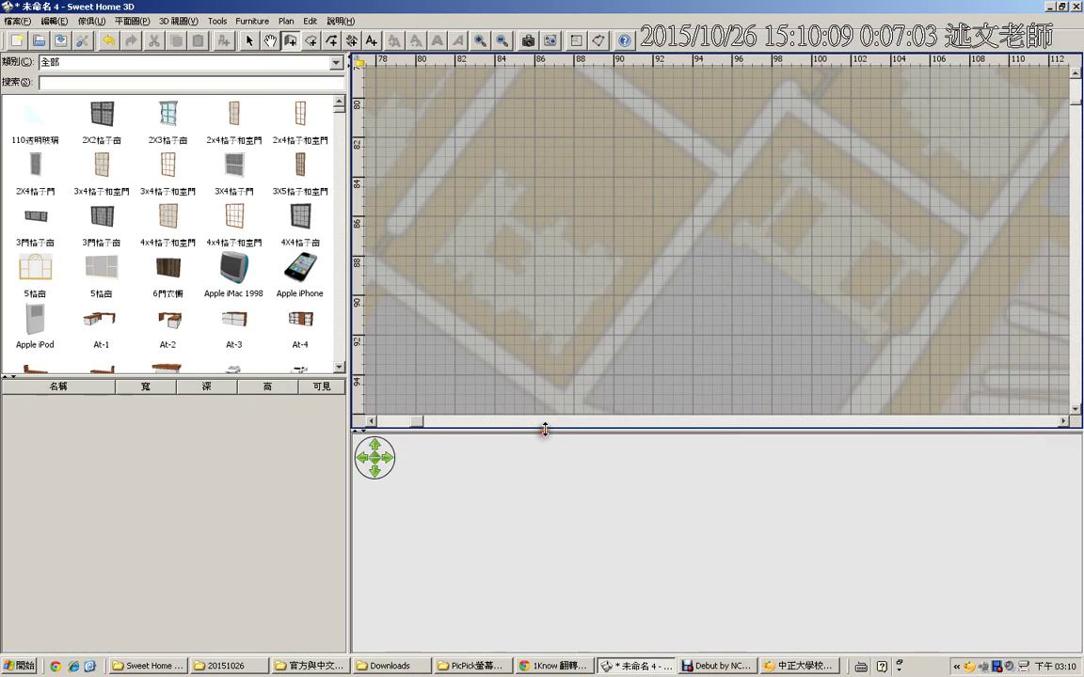
pyautogui.click(498, 164)
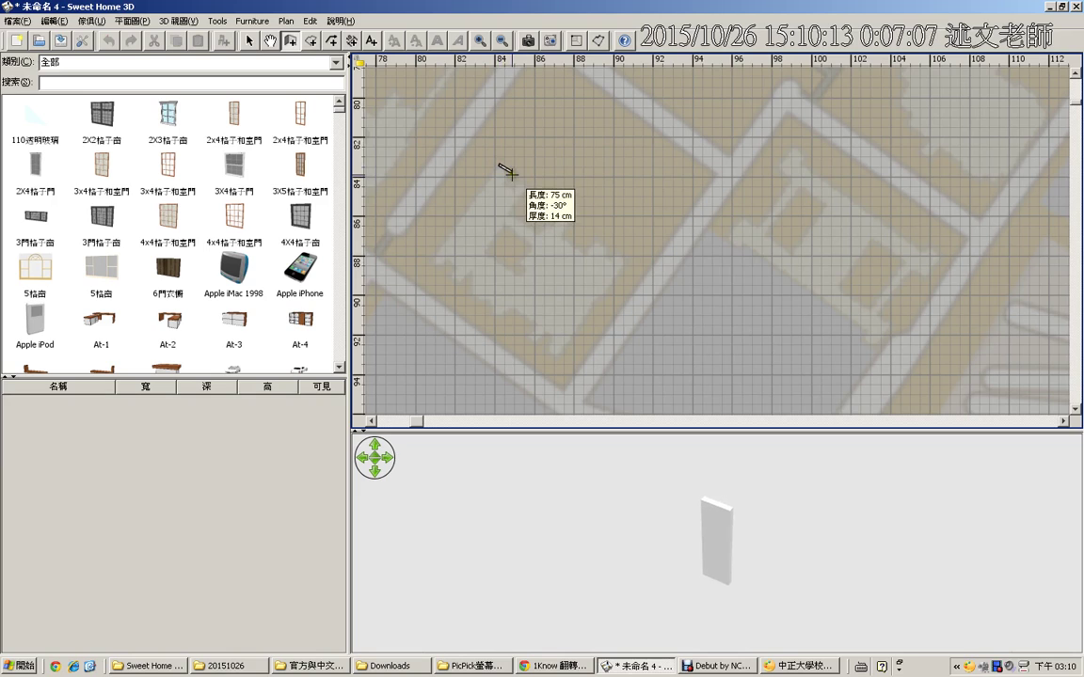
pyautogui.click(511, 175)
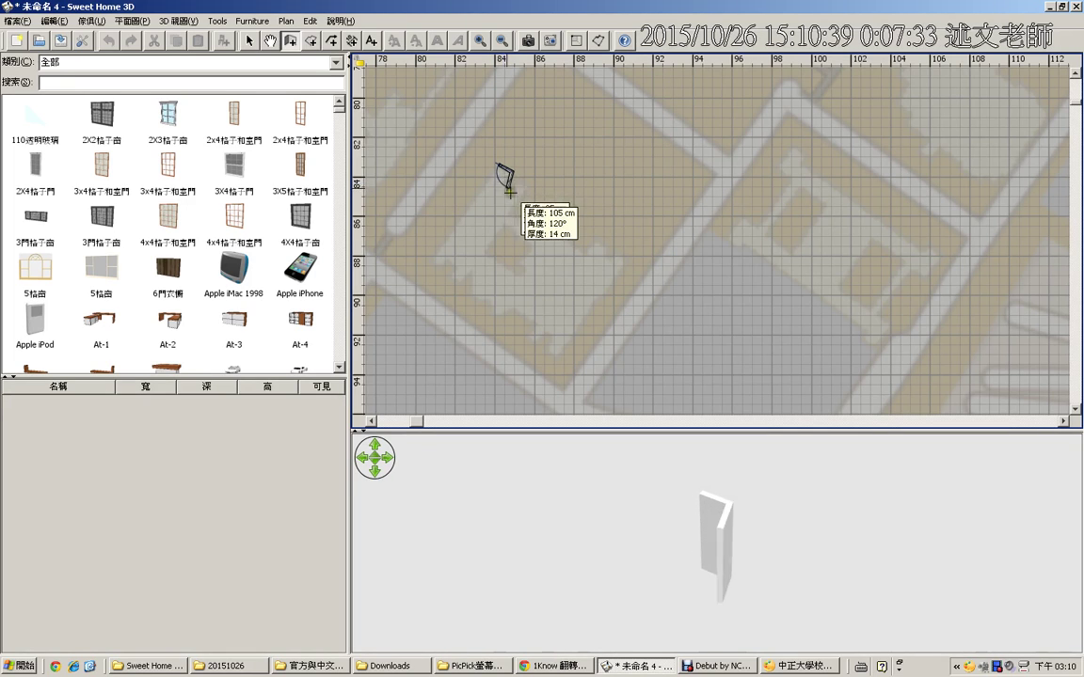
pyautogui.doubleClick(505, 178)
pyautogui.press('Delete')
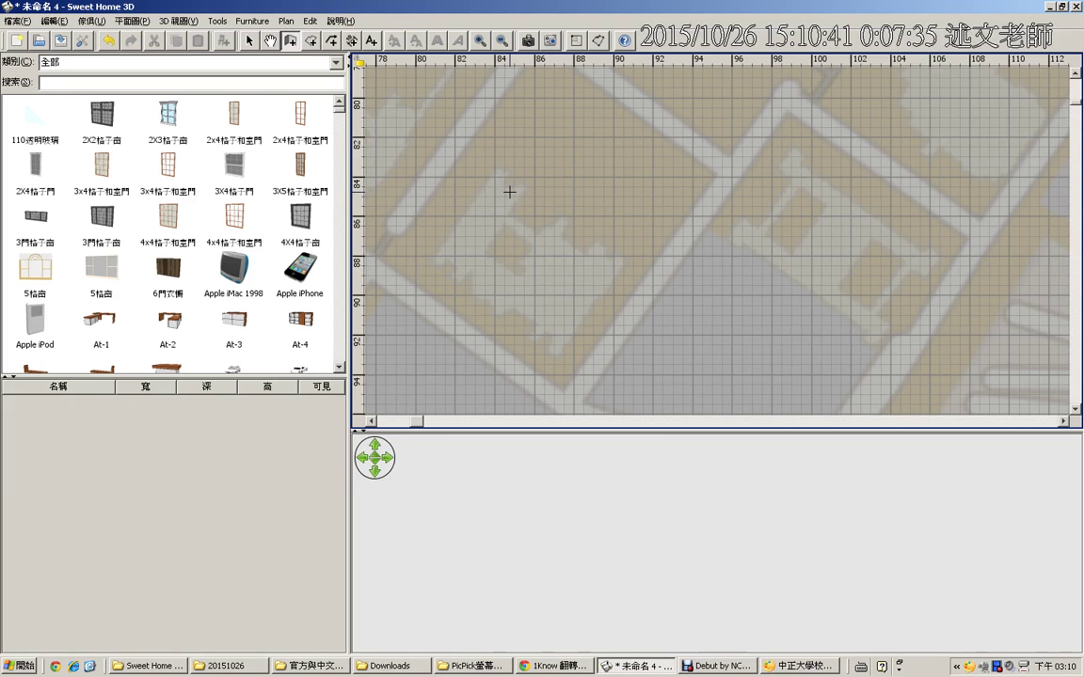
# Trace zigzag walls from the building's upper corner to the inner corner of its first recess, starting with one about 76 cm long
pyautogui.scroll(5, 509, 192)
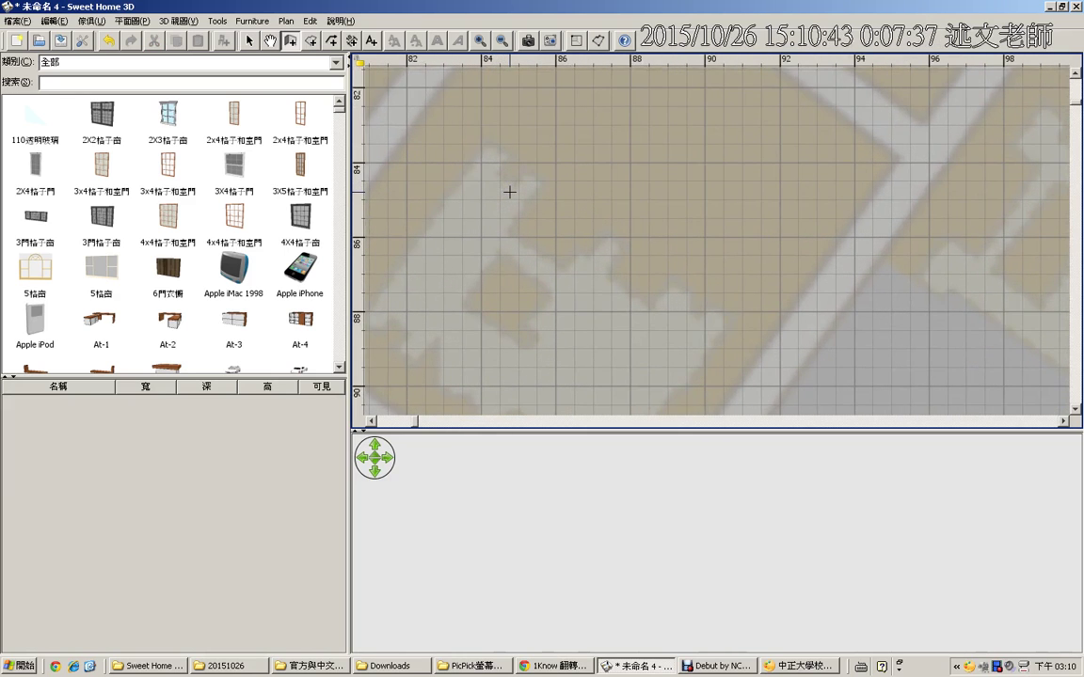
pyautogui.click(487, 131)
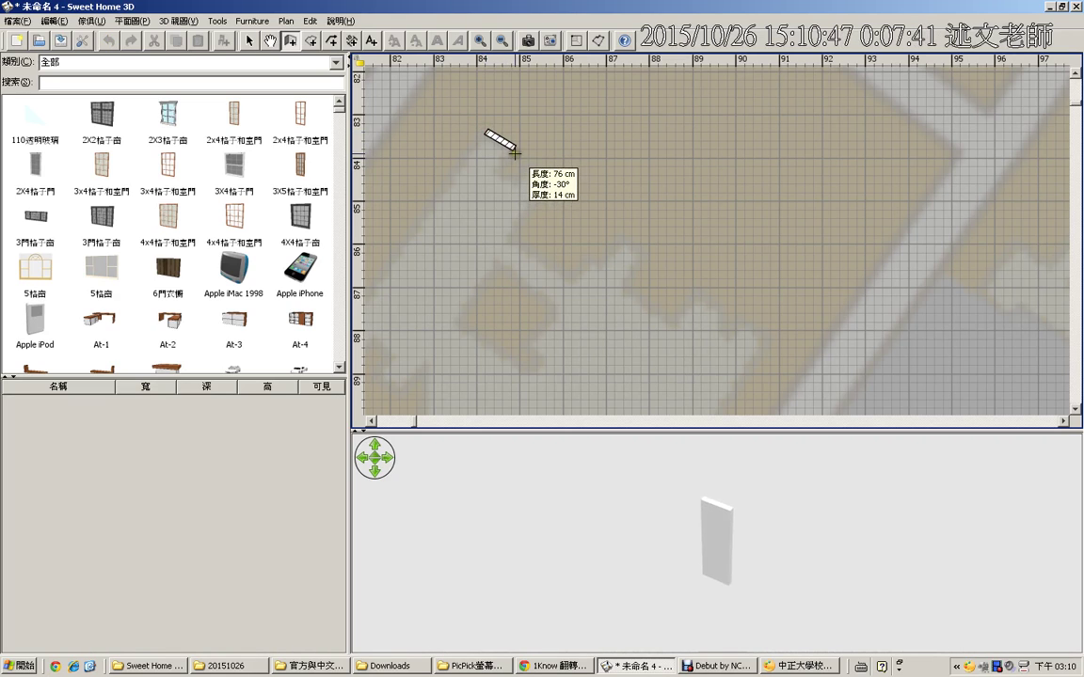
pyautogui.click(513, 152)
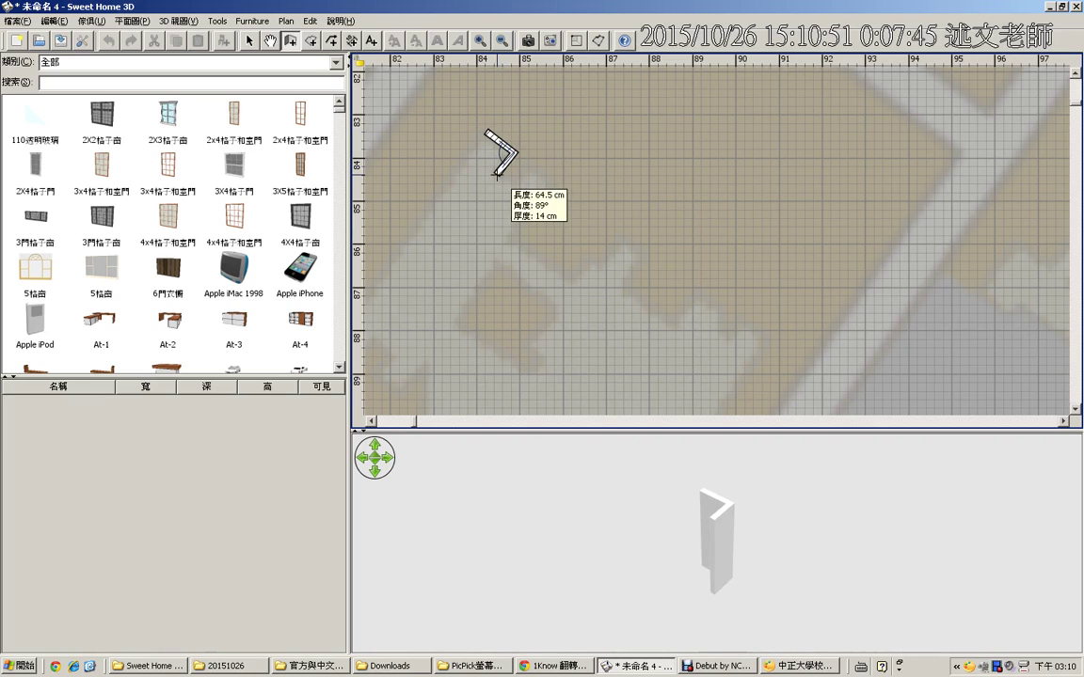
pyautogui.click(499, 175)
pyautogui.click(519, 188)
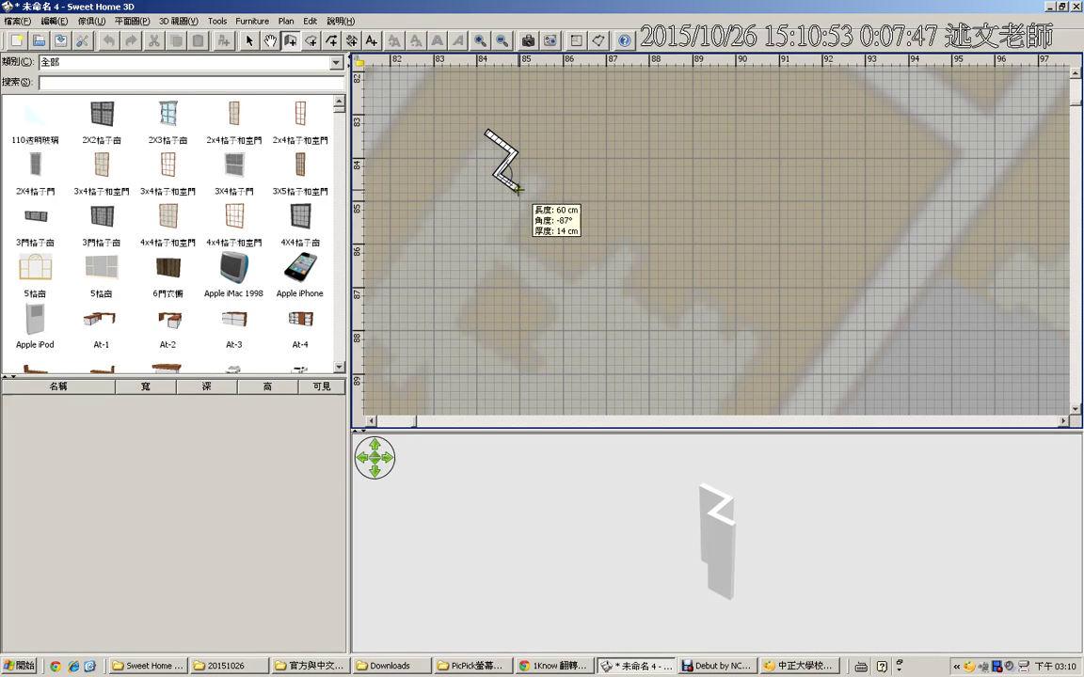
pyautogui.click(535, 167)
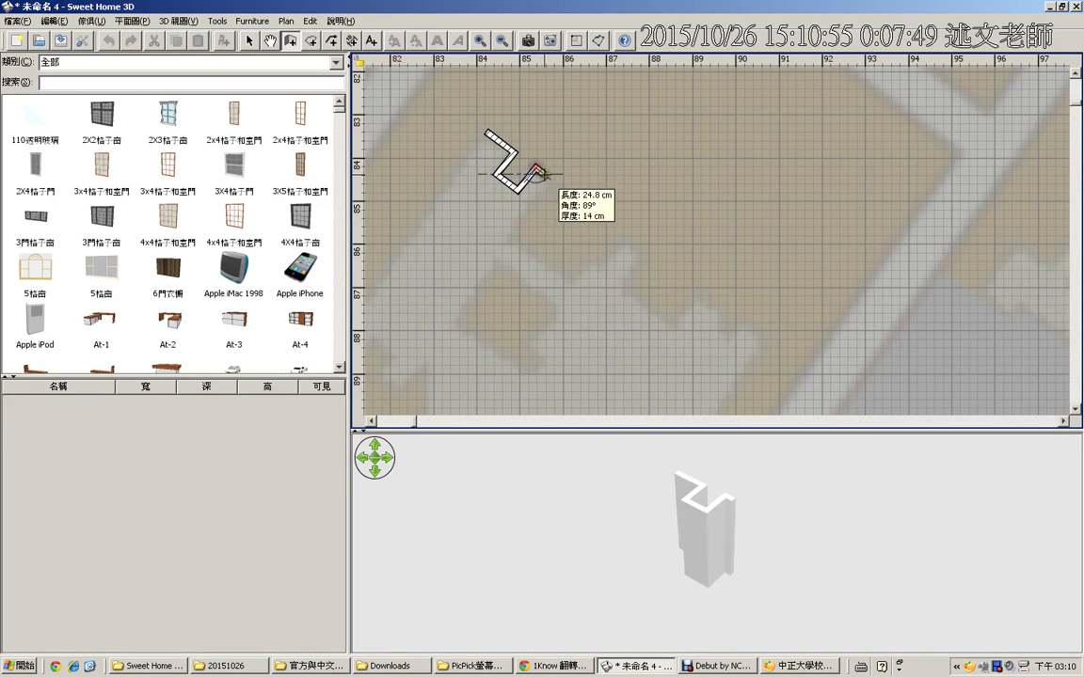
pyautogui.click(554, 181)
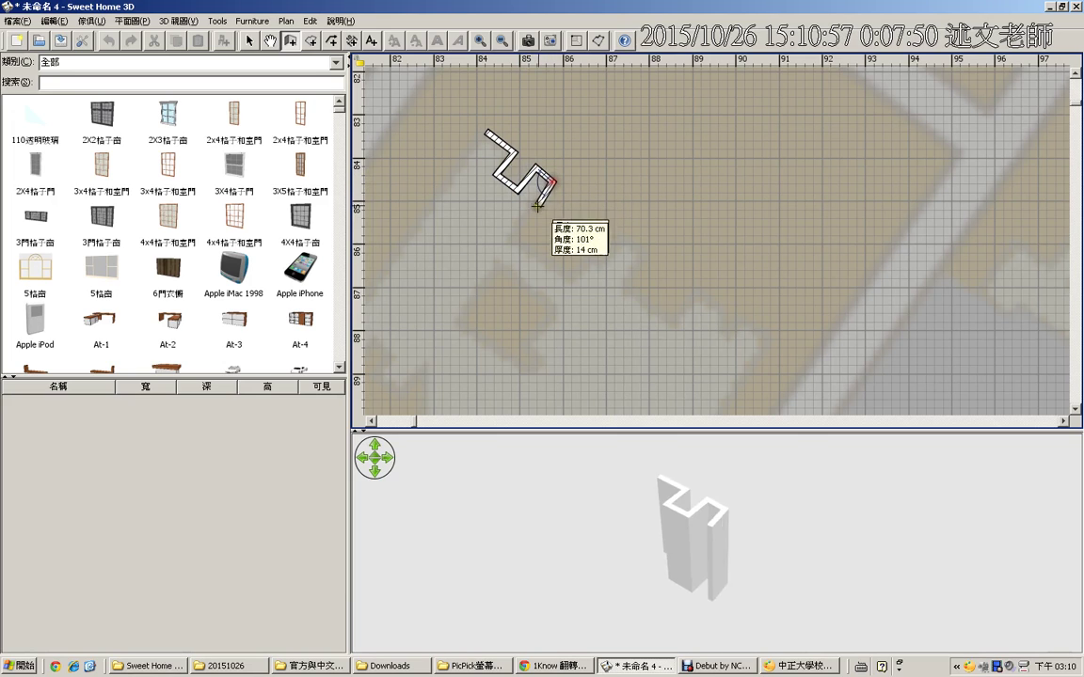
pyautogui.click(506, 243)
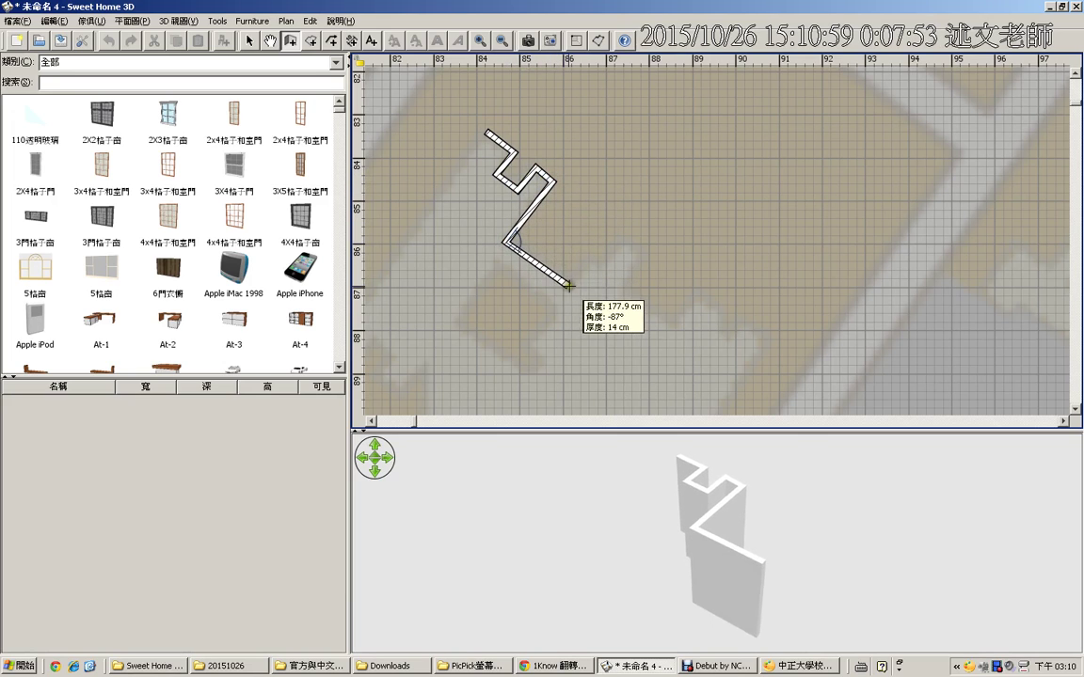
# Continue the upper-right side with a wall about 178 cm long, a small jog and the projection beside it
pyautogui.click(573, 288)
pyautogui.click(597, 264)
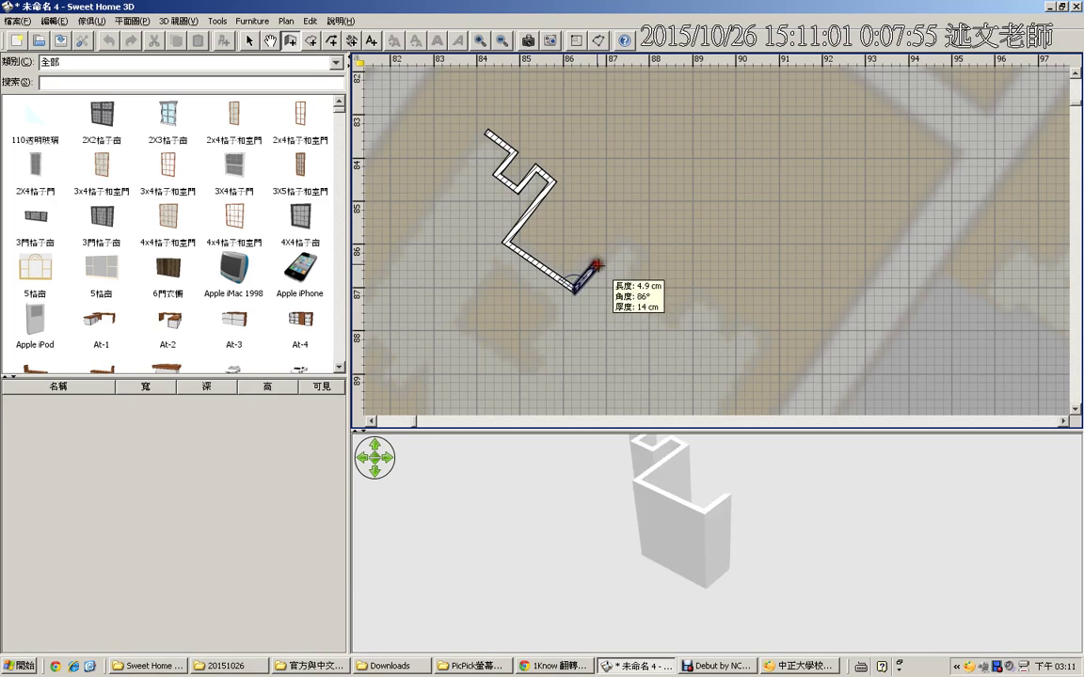
pyautogui.click(602, 269)
pyautogui.click(626, 238)
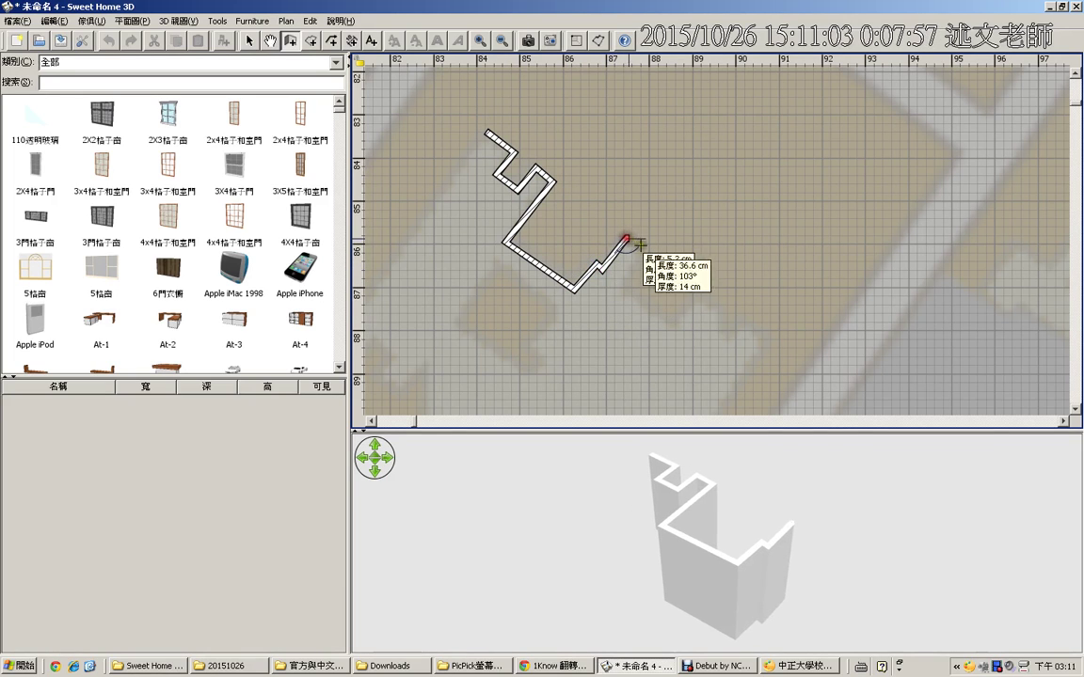
pyautogui.click(646, 255)
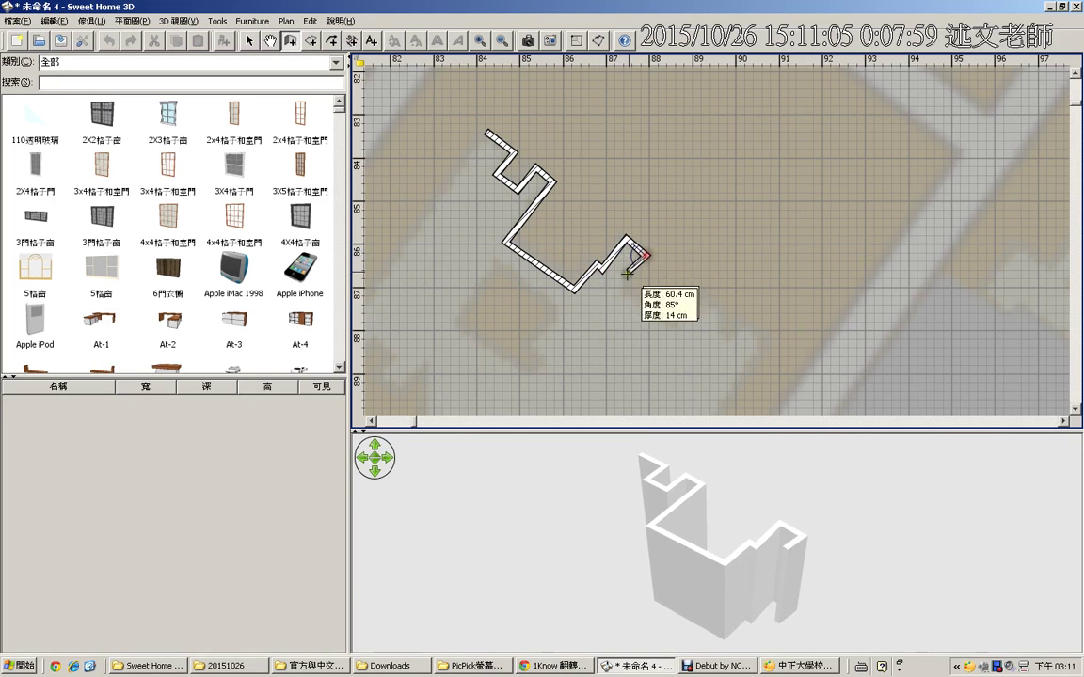
pyautogui.click(620, 283)
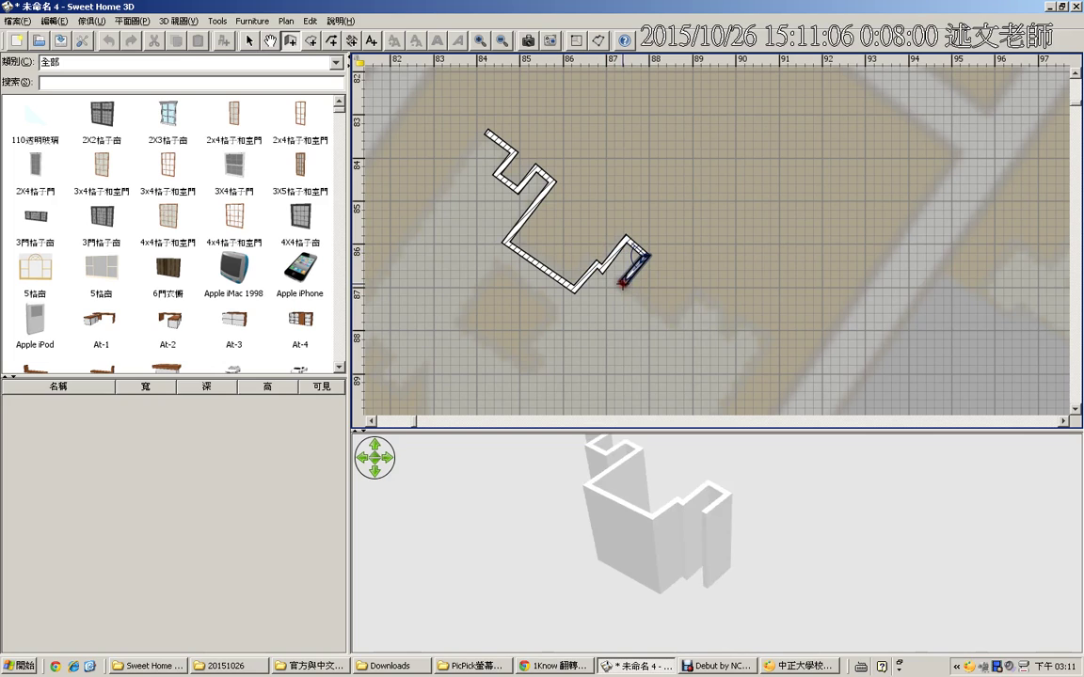
# Continue the walls around the next two projections to the building's right corner, ending with a segment about 72 cm long
pyautogui.click(676, 328)
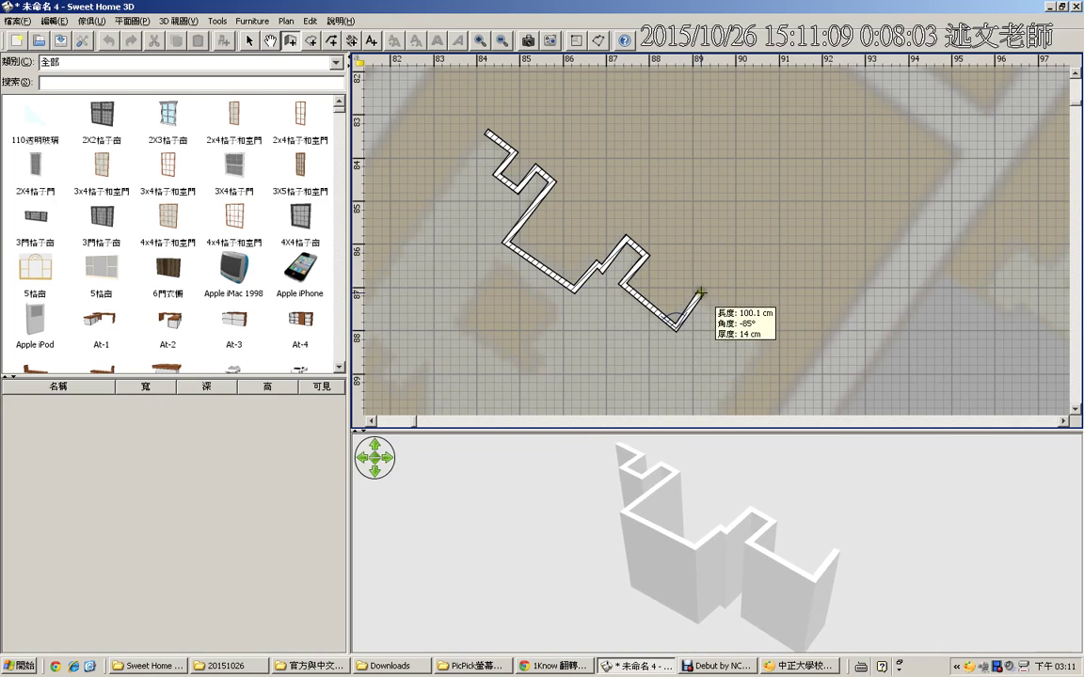
pyautogui.click(699, 292)
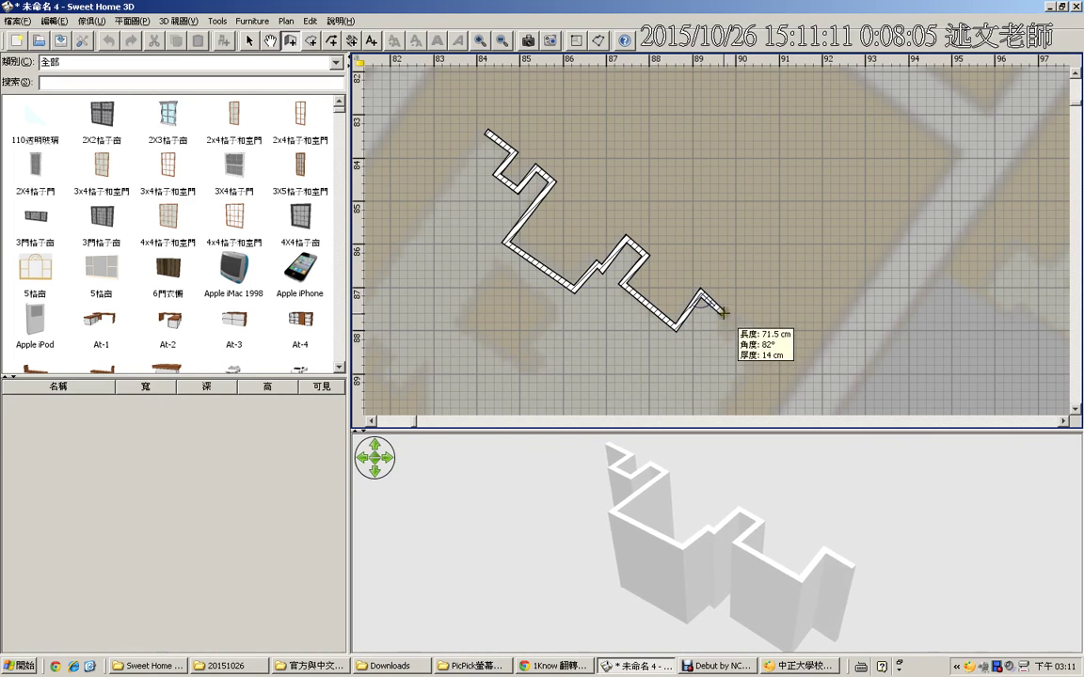
pyautogui.click(726, 312)
pyautogui.click(720, 338)
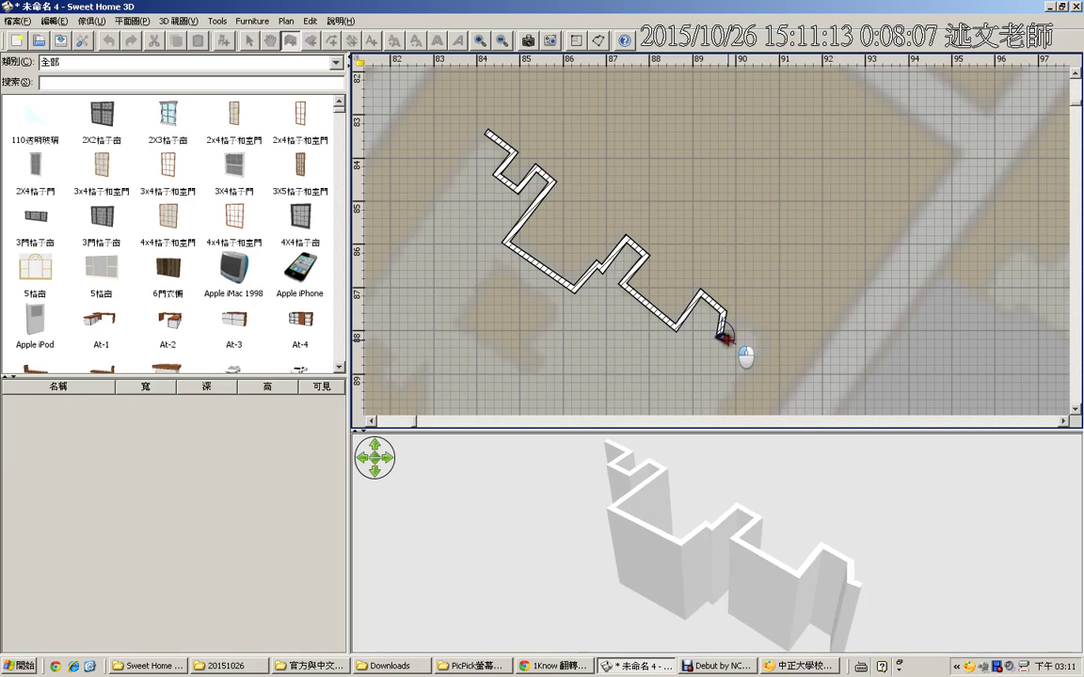
pyautogui.click(746, 321)
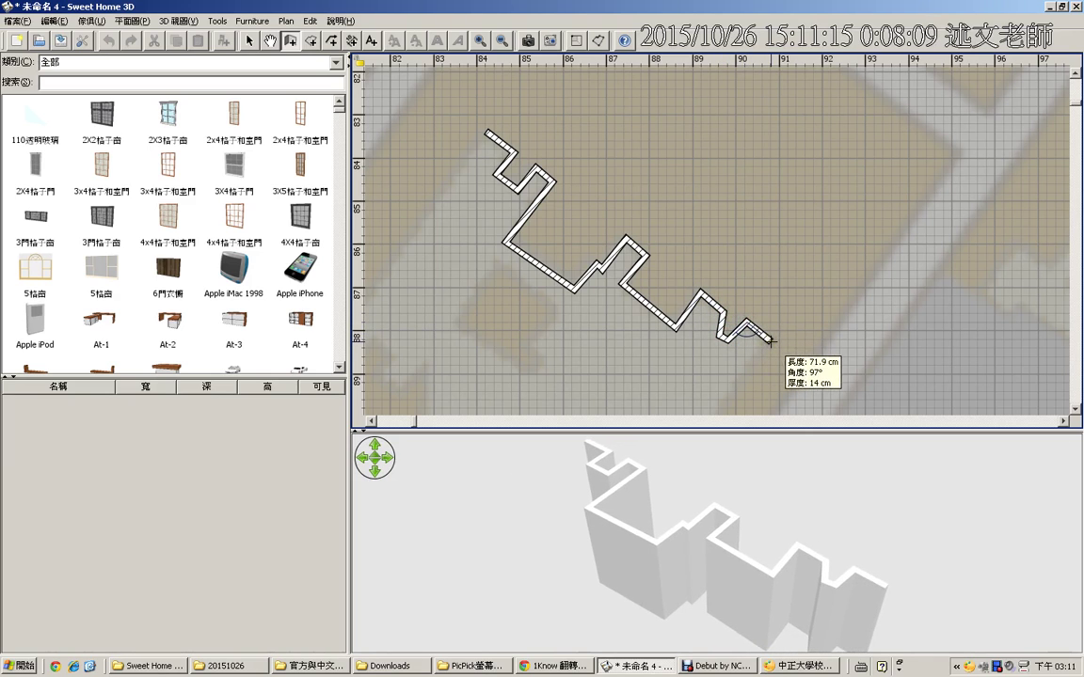
pyautogui.doubleClick(768, 340)
# Draw the long lower-right wall of about 616 cm to the building's bottom corner, followed by a corner segment about 77 cm long
pyautogui.scroll(-5, 770, 341)
pyautogui.scroll(2, 770, 342)
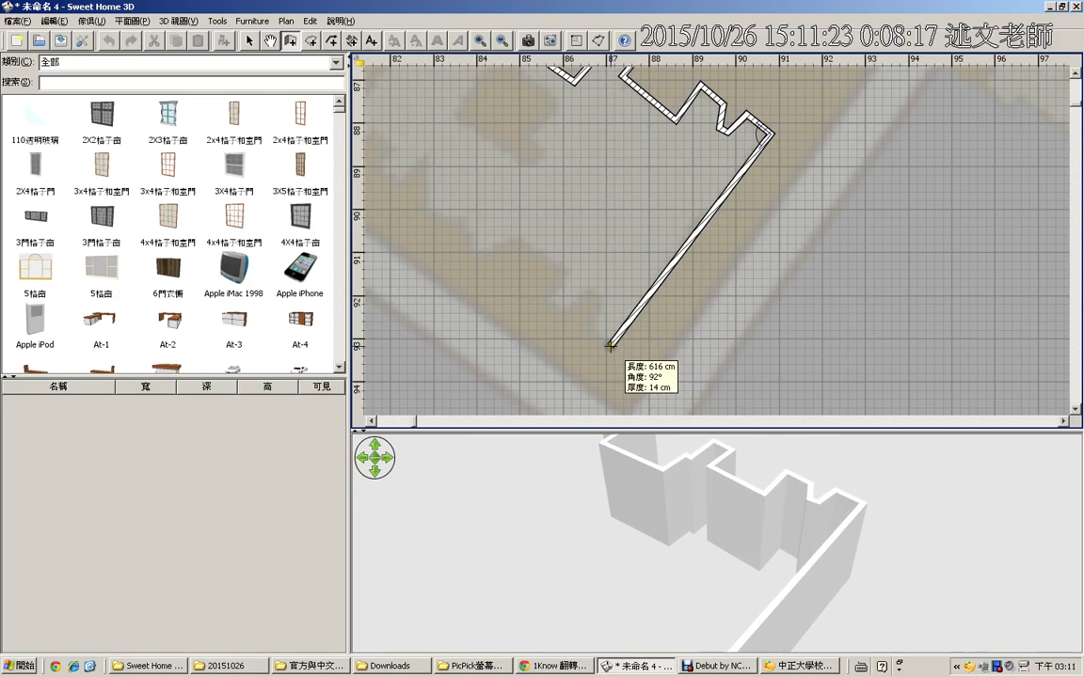
pyautogui.click(614, 345)
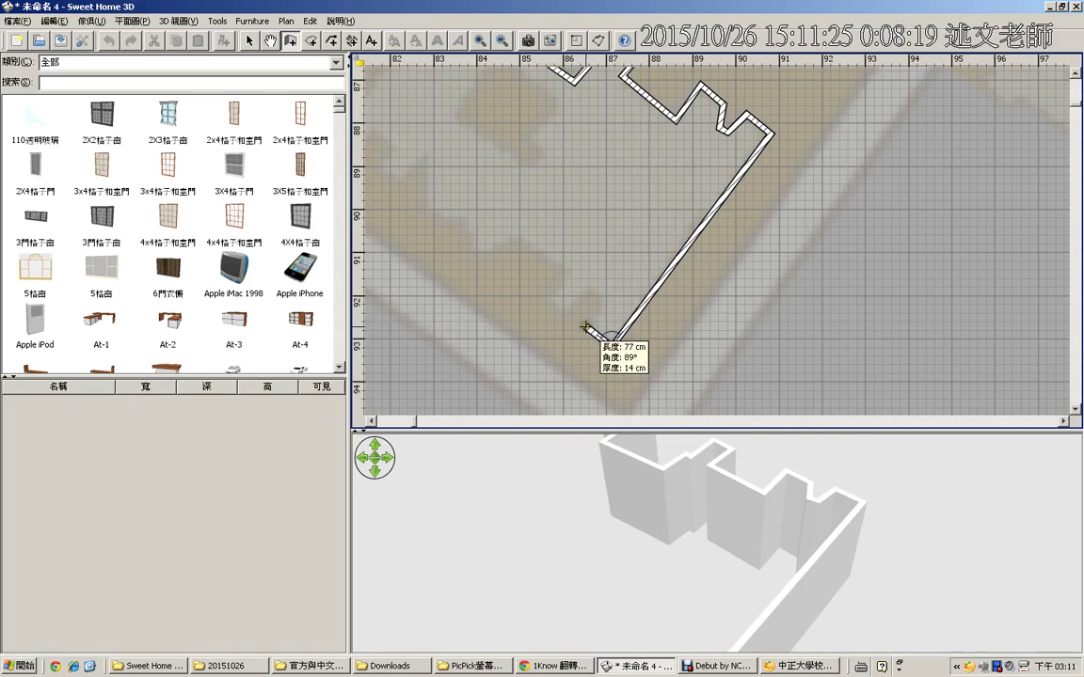
pyautogui.click(585, 325)
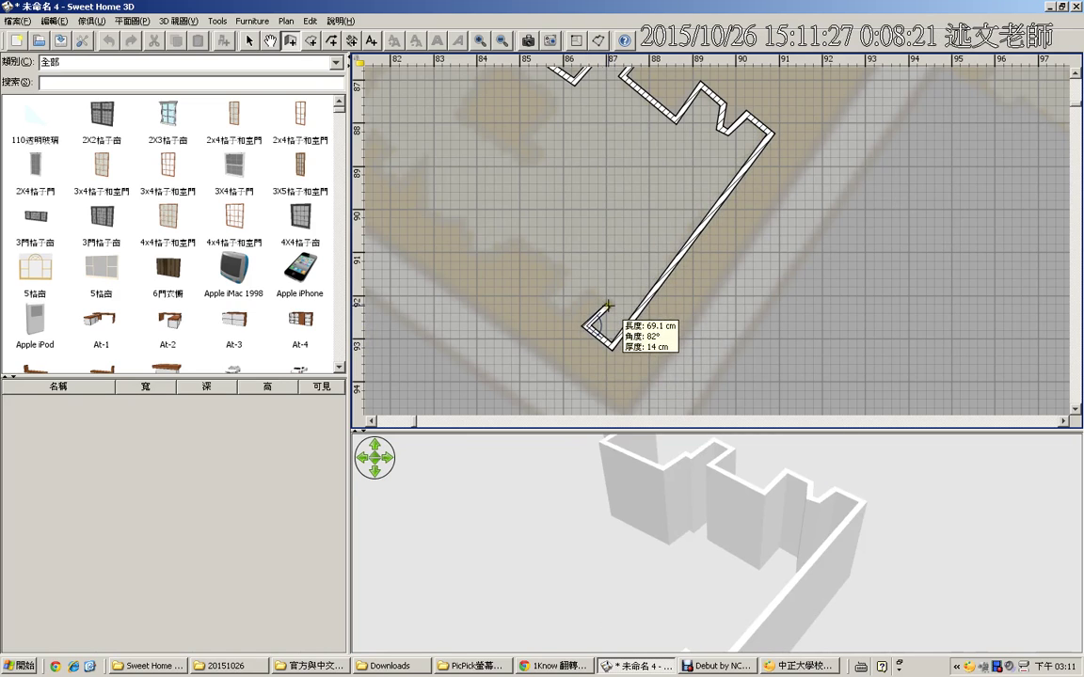
# Trace the notches beside the bottom corner with short walls about 69 to 77 cm deep, and the straight segment following them
pyautogui.click(607, 304)
pyautogui.click(588, 290)
pyautogui.click(566, 314)
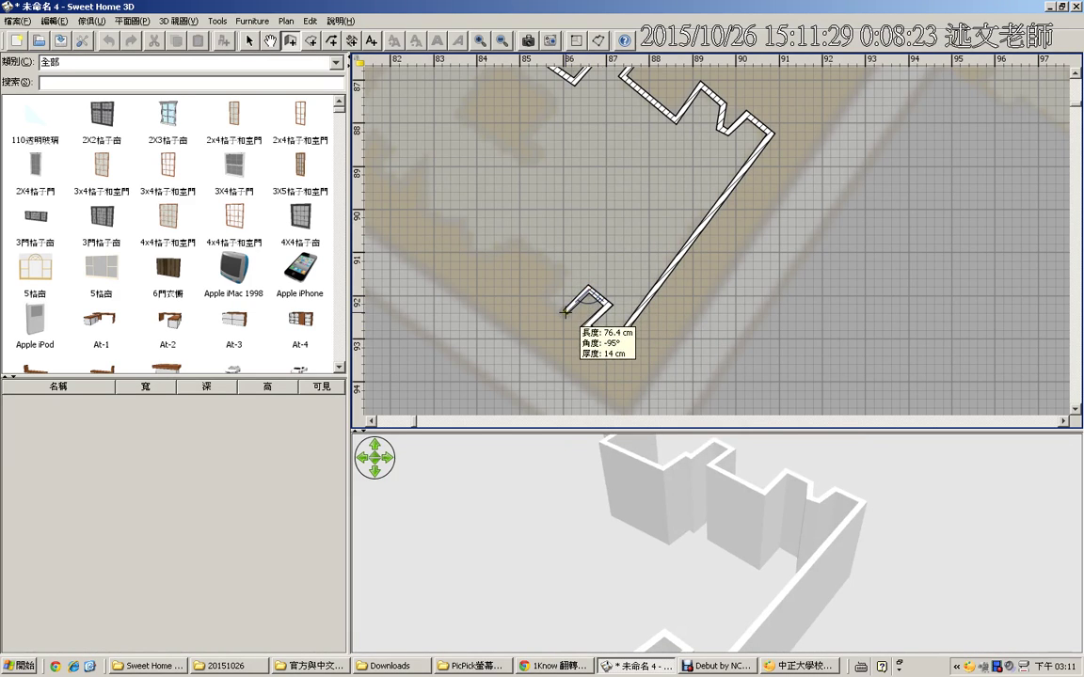
pyautogui.click(545, 295)
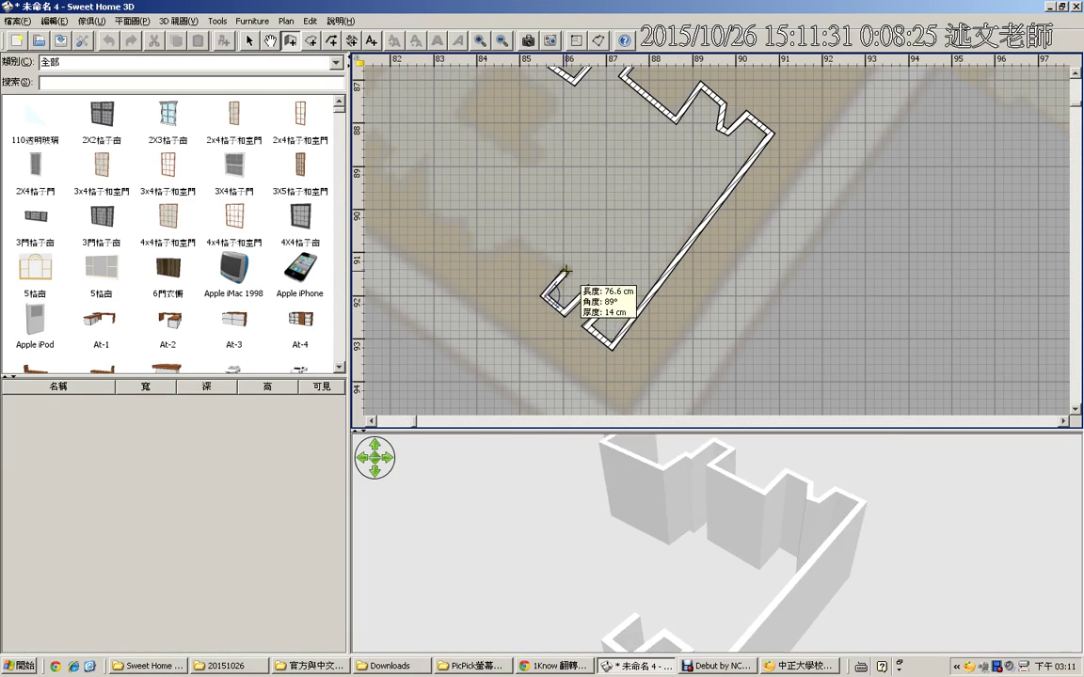
pyautogui.click(564, 271)
pyautogui.doubleClick(516, 237)
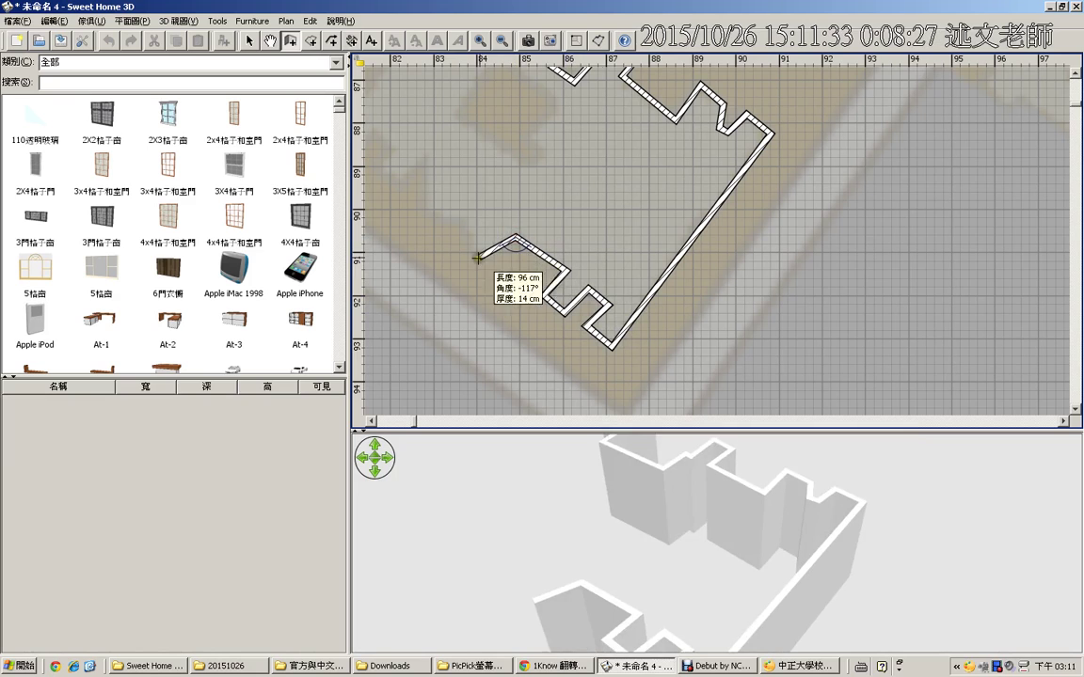
# Trace the stepped middle part of the building's lower-left side, beginning with a wall about 96 cm long
pyautogui.click(475, 254)
pyautogui.click(460, 238)
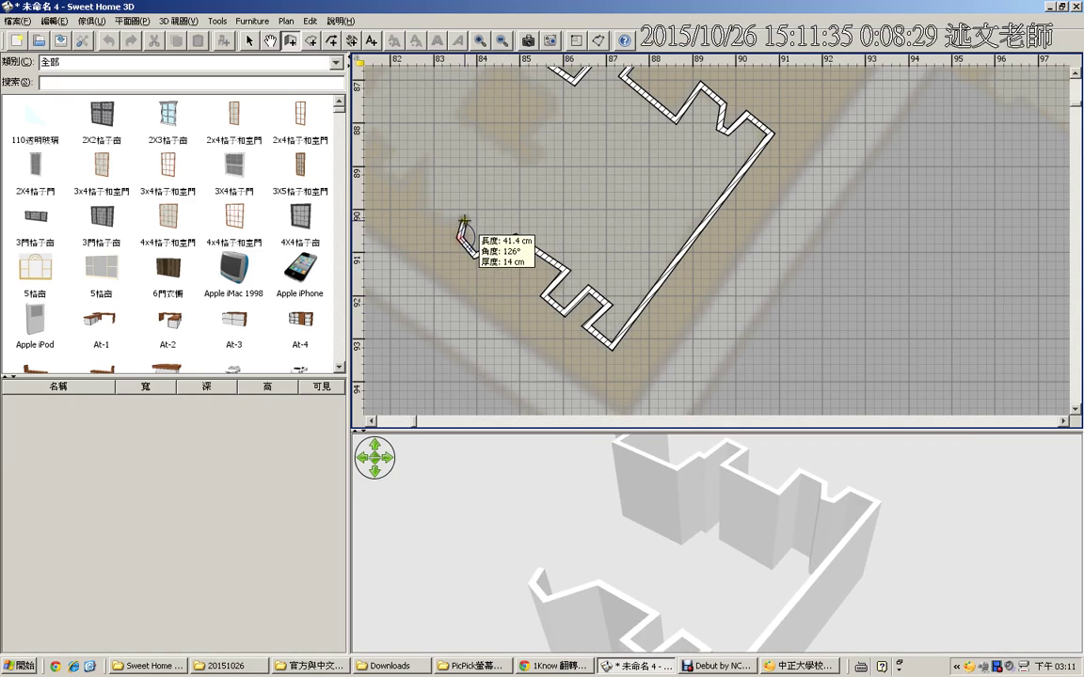
pyautogui.click(467, 220)
pyautogui.click(437, 218)
pyautogui.click(421, 205)
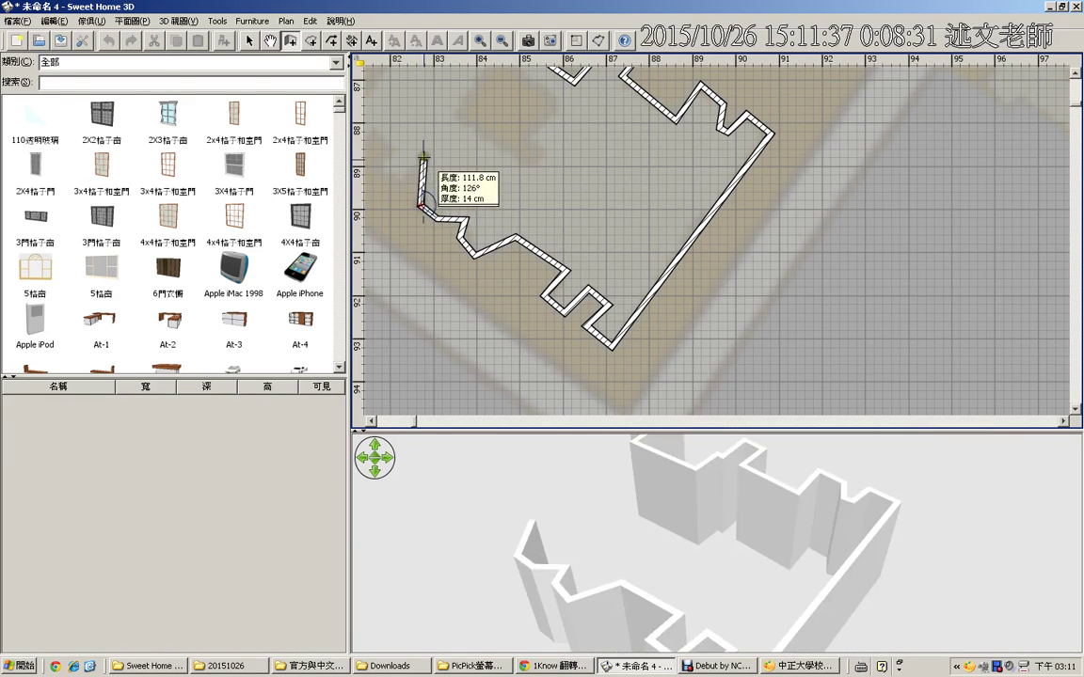
# Trace the deep notch and the projection beyond it on the lower-left side, beginning with a wall about 112 cm long
pyautogui.click(424, 157)
pyautogui.click(398, 184)
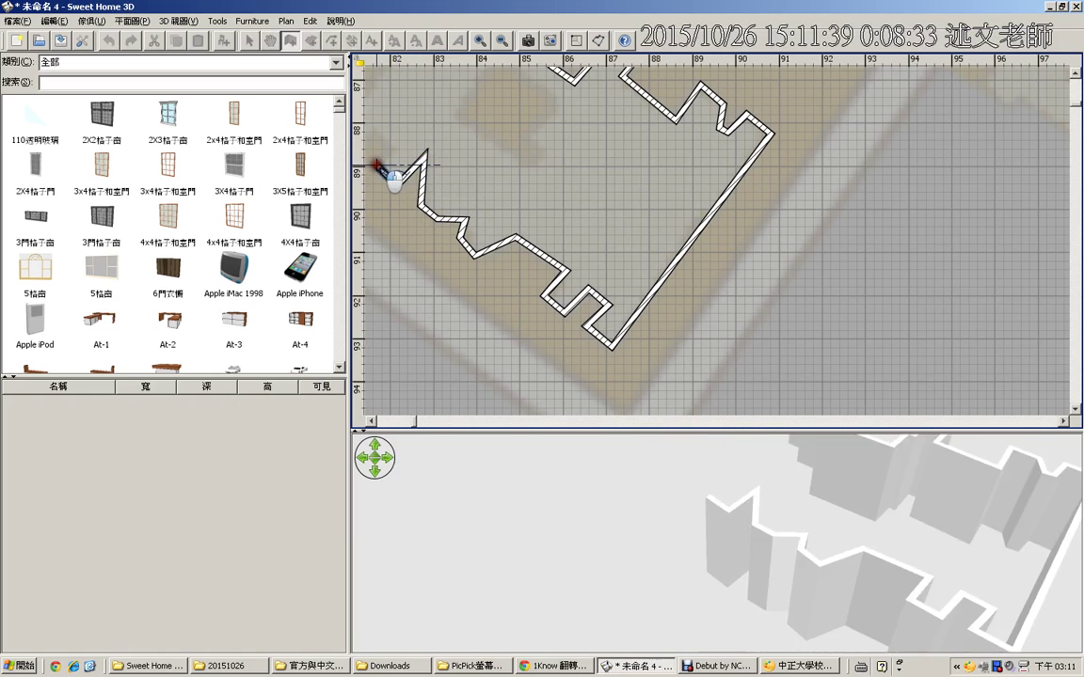
pyautogui.click(377, 168)
pyautogui.click(405, 124)
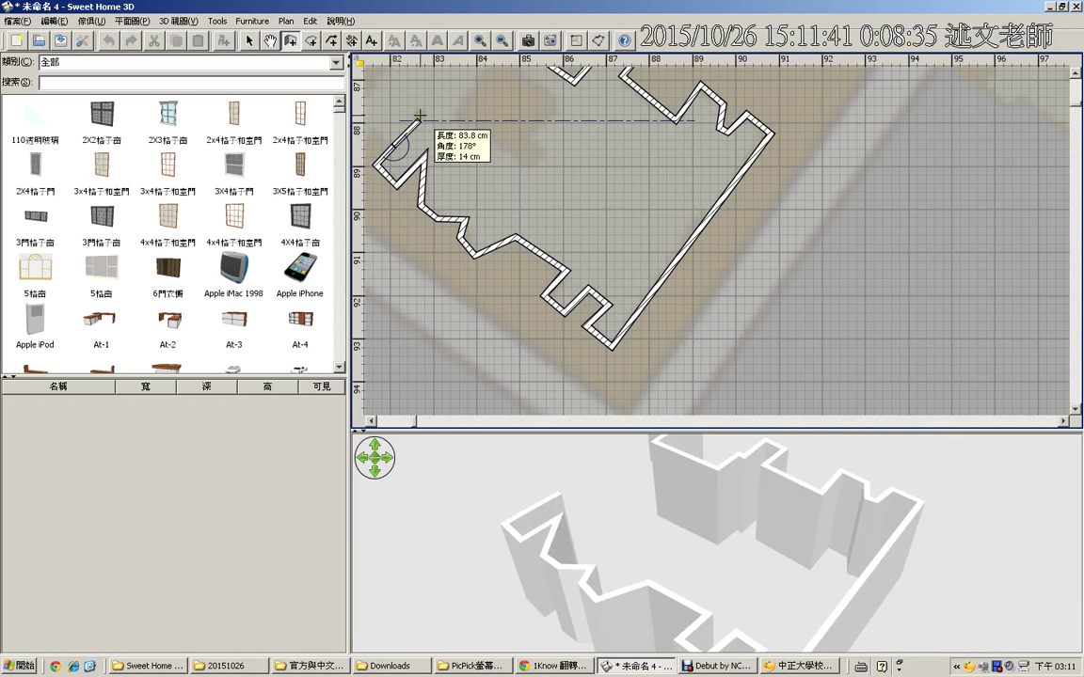
# Trace the last notch at the left corner with walls about 63 and 65 cm long, and close the outline at the upper starting corner
pyautogui.scroll(3, 368, 151)
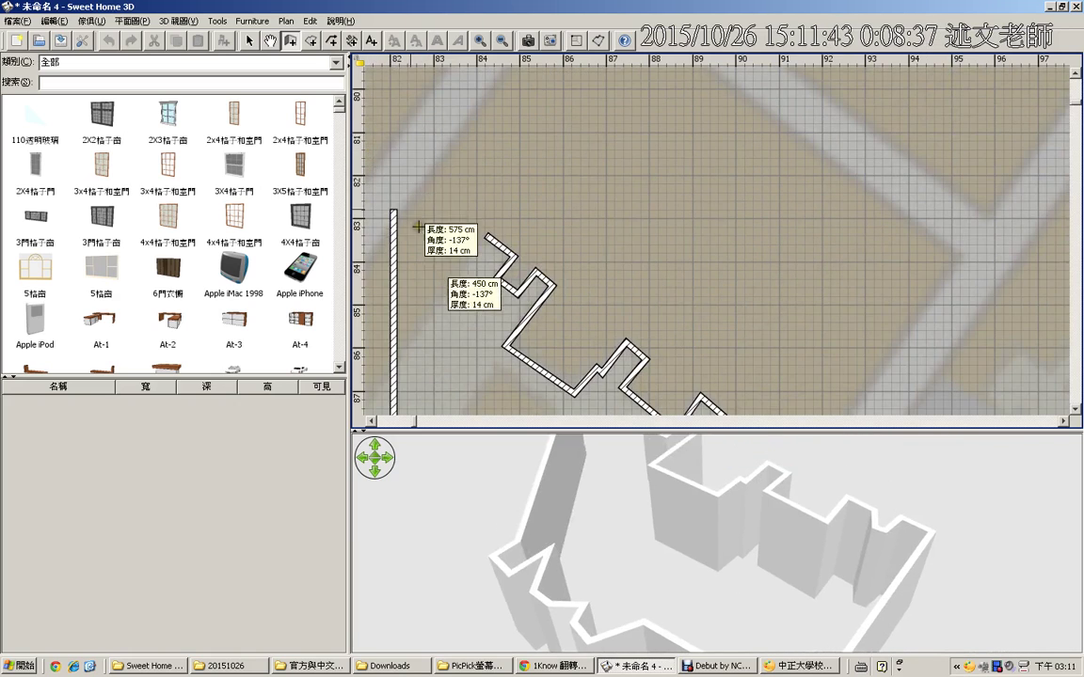
pyautogui.click(372, 423)
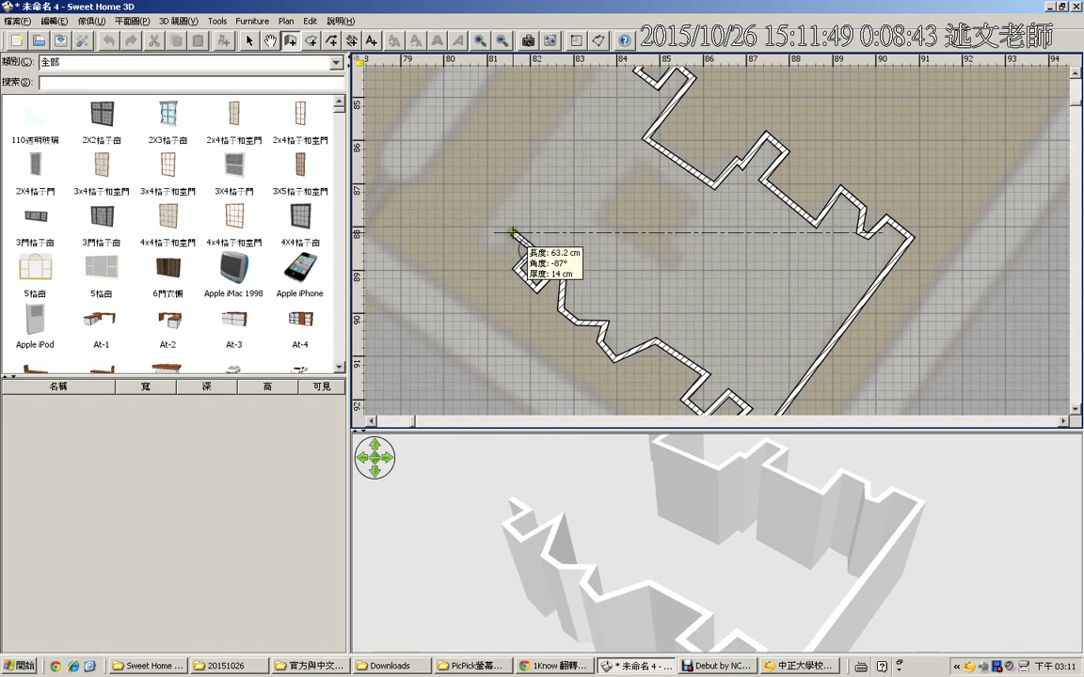
pyautogui.click(512, 234)
pyautogui.click(499, 256)
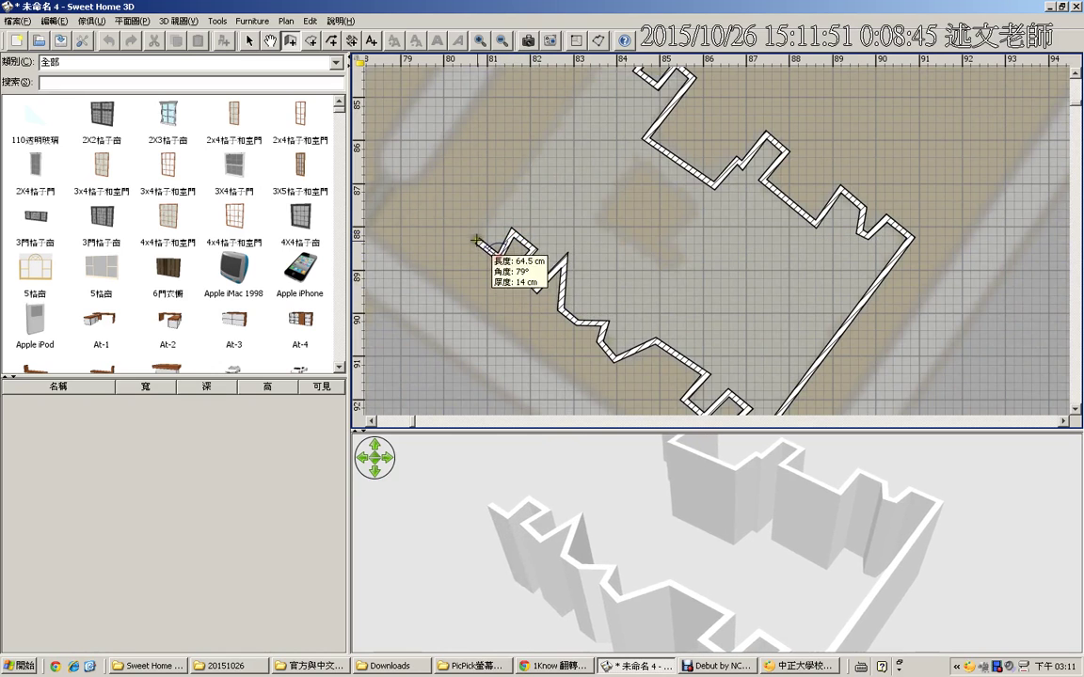
pyautogui.click(472, 237)
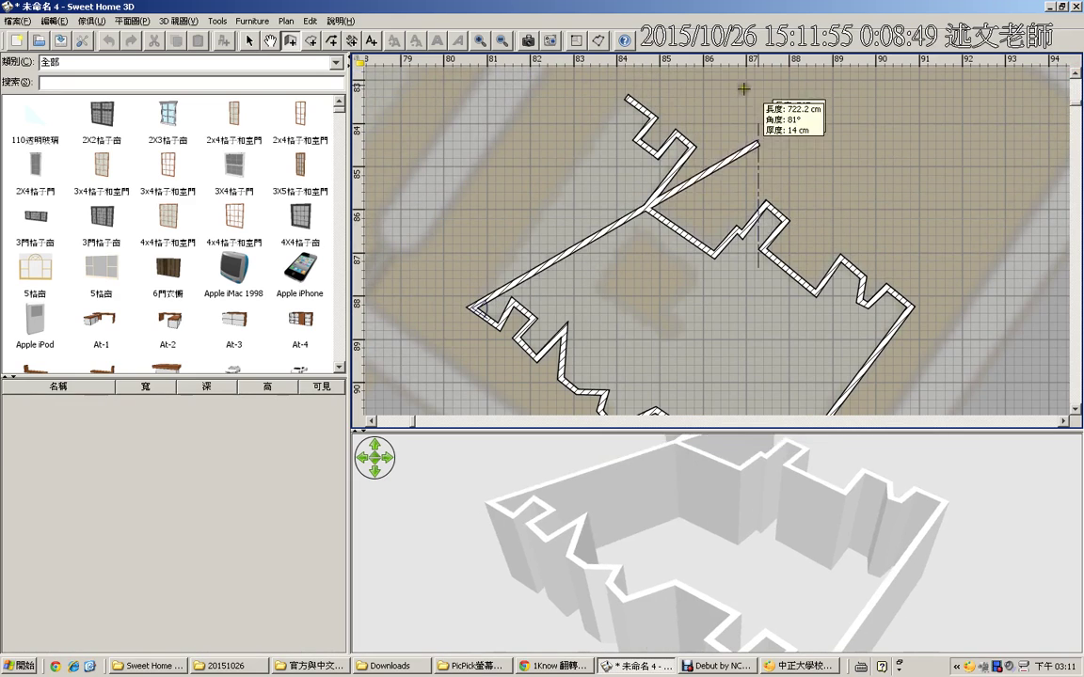
pyautogui.doubleClick(628, 96)
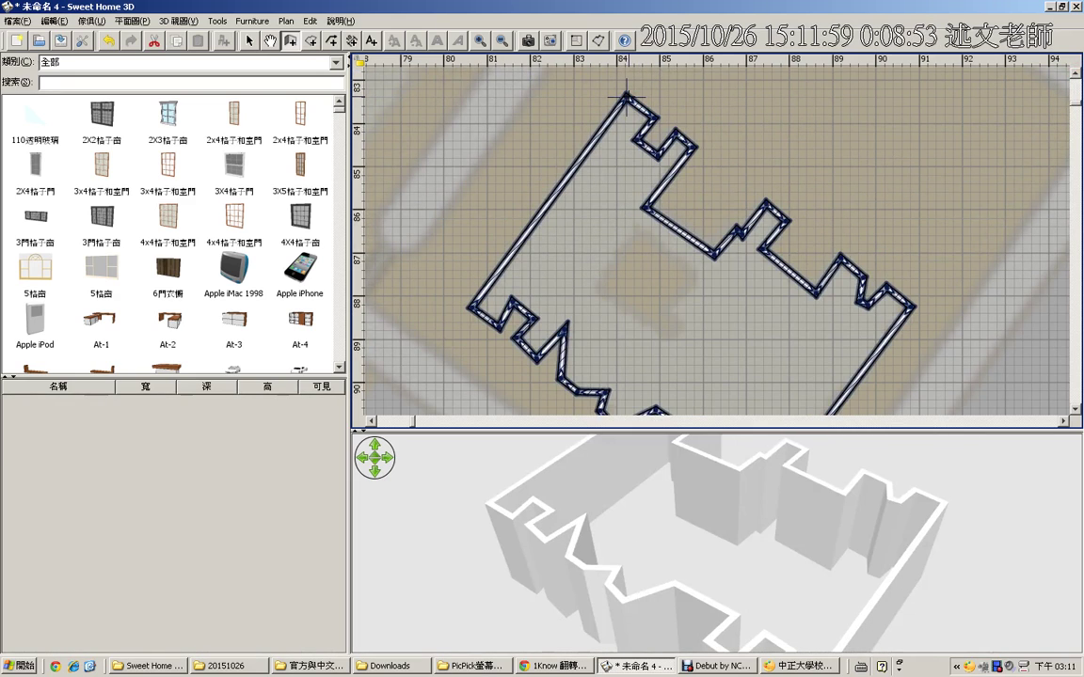
# Create a room that fills the area enclosed by the building's walls
pyautogui.click(311, 41)
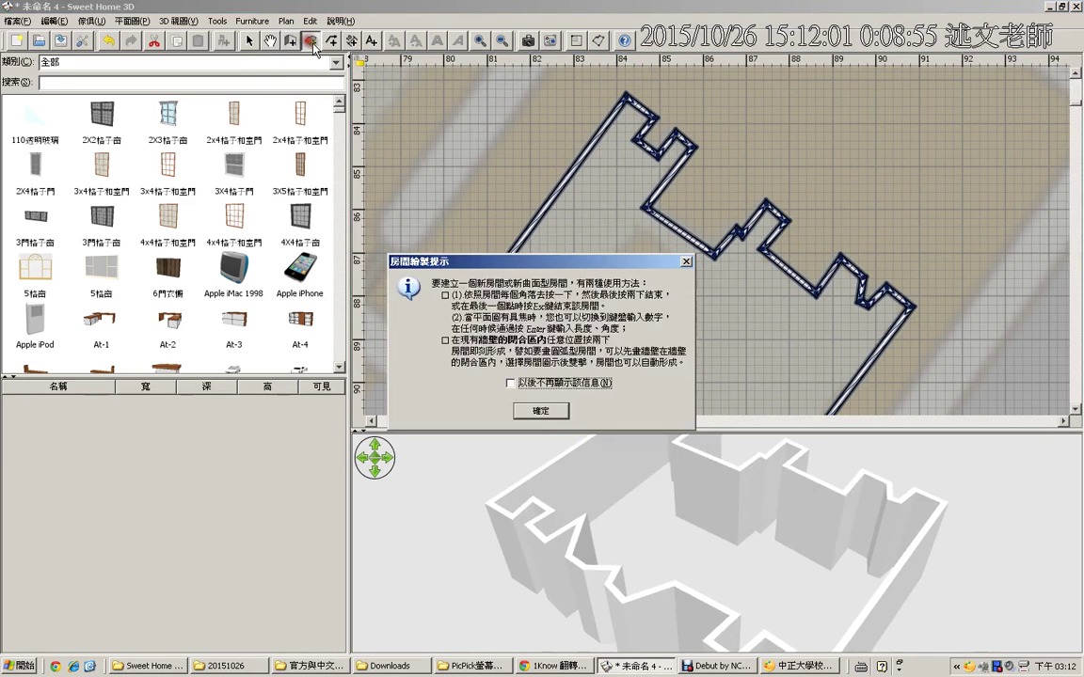
pyautogui.click(540, 411)
pyautogui.doubleClick(596, 272)
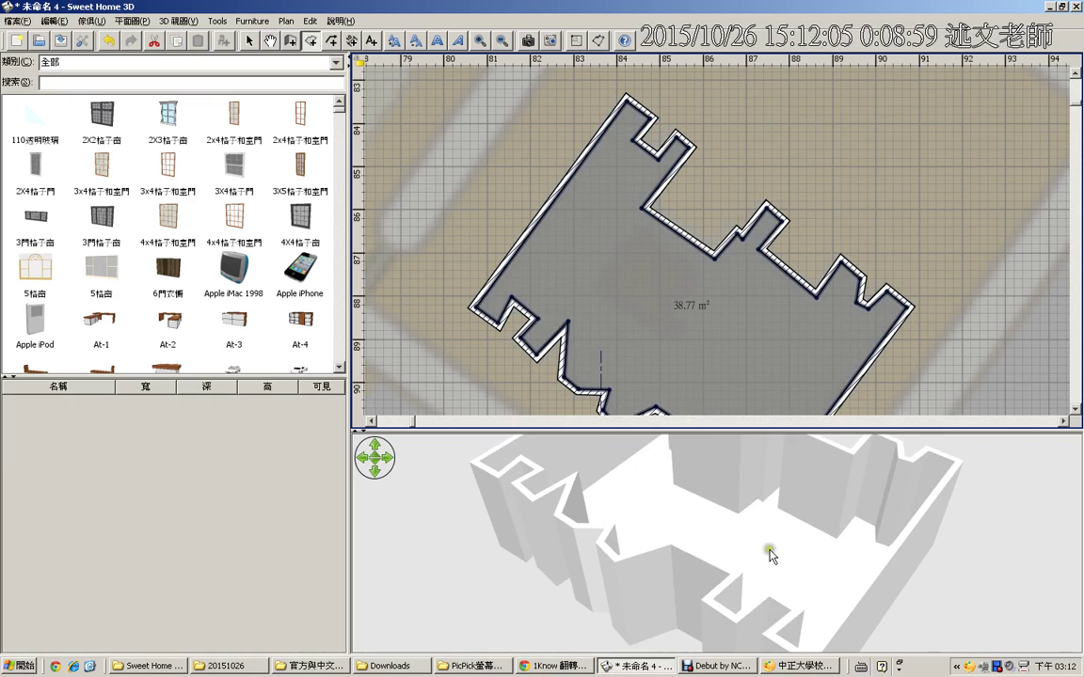
# Tilt the 3D view of the building, enlarge the 3D view area and return to selection mode
pyautogui.moveTo(763, 531)
pyautogui.mouseDown()
pyautogui.moveTo(762, 542)
pyautogui.moveTo(660, 554)
pyautogui.moveTo(593, 520)
pyautogui.moveTo(829, 511)
pyautogui.moveTo(743, 480)
pyautogui.mouseUp()
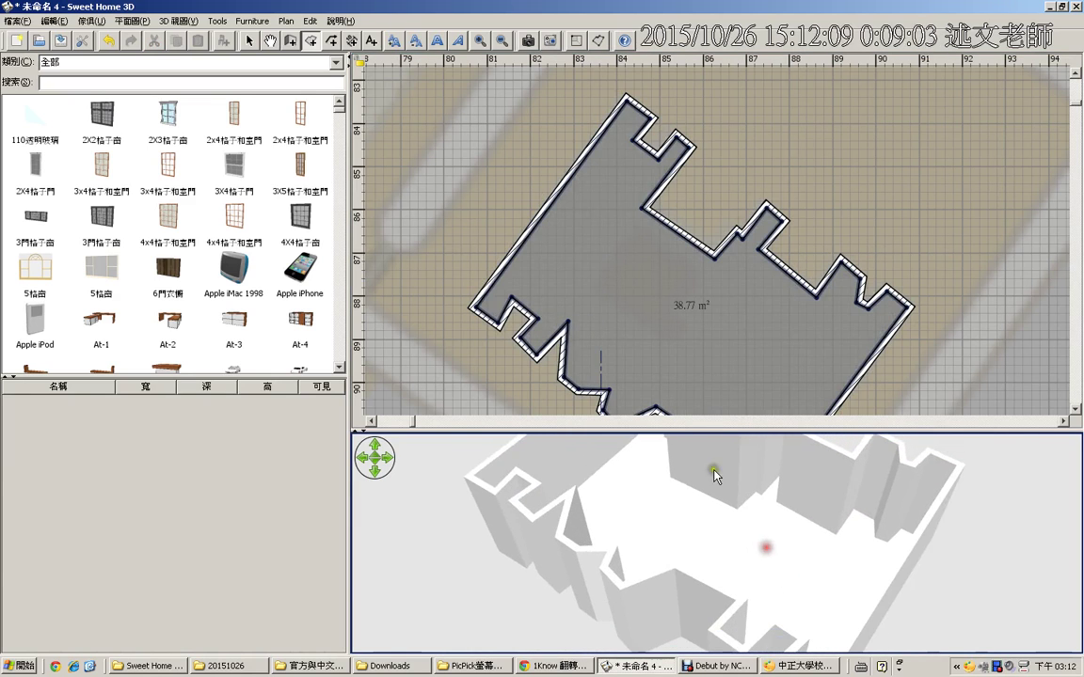
pyautogui.moveTo(717, 430); pyautogui.dragTo(717, 405)
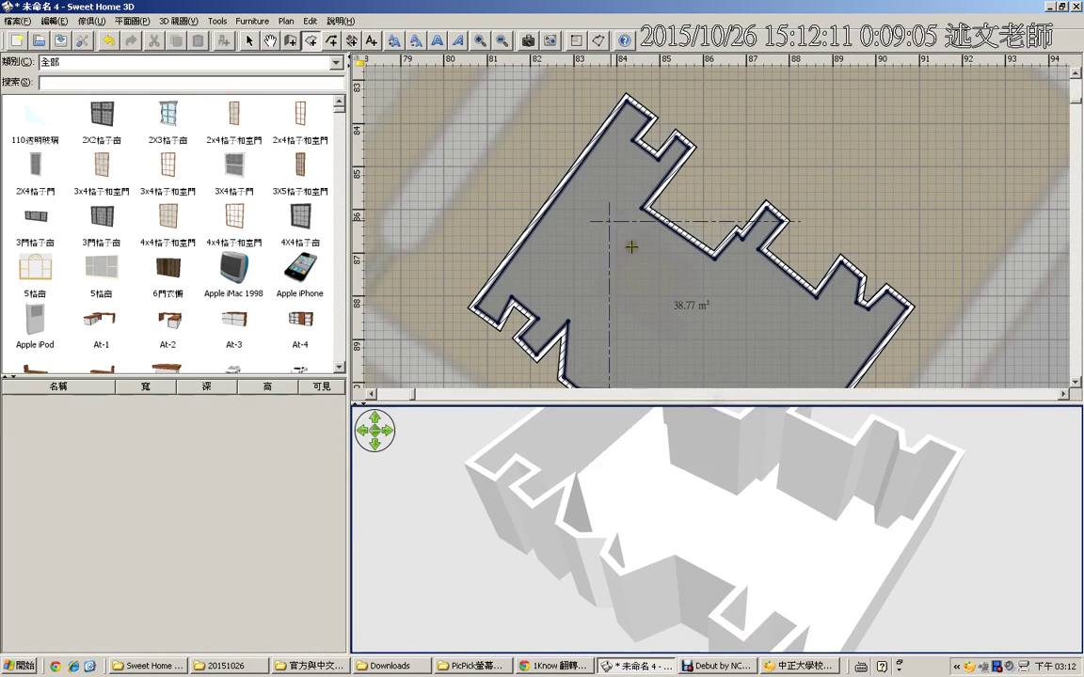
pyautogui.click(249, 41)
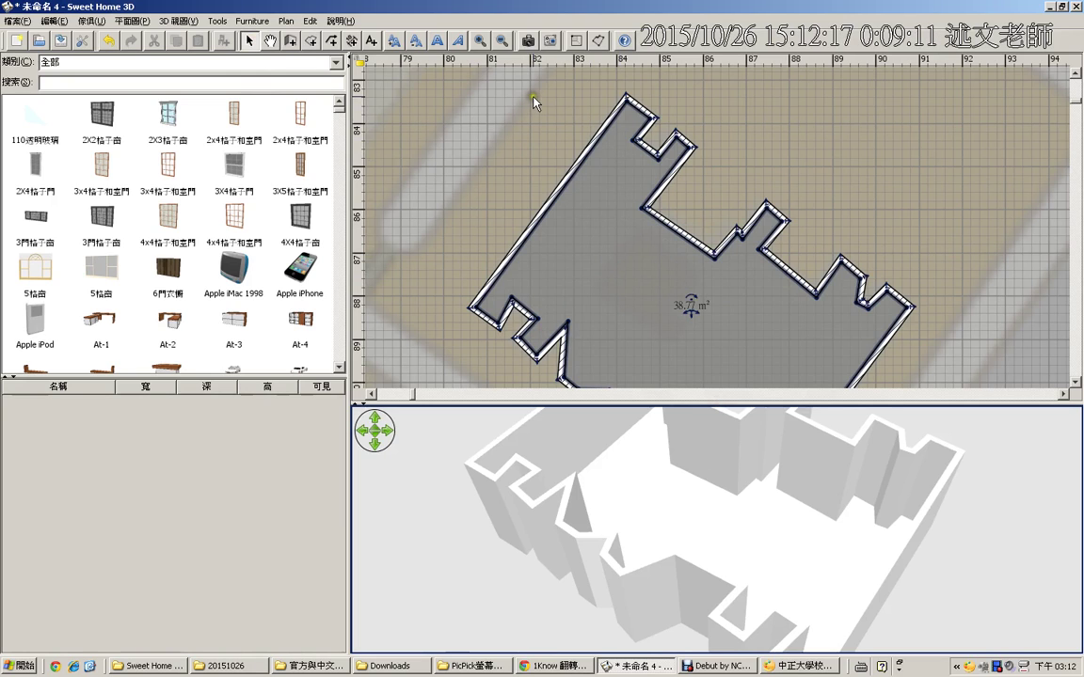
# Select all of the traced building's walls and its room in the plan and copy them
pyautogui.hotkey('ctrl', 'a')
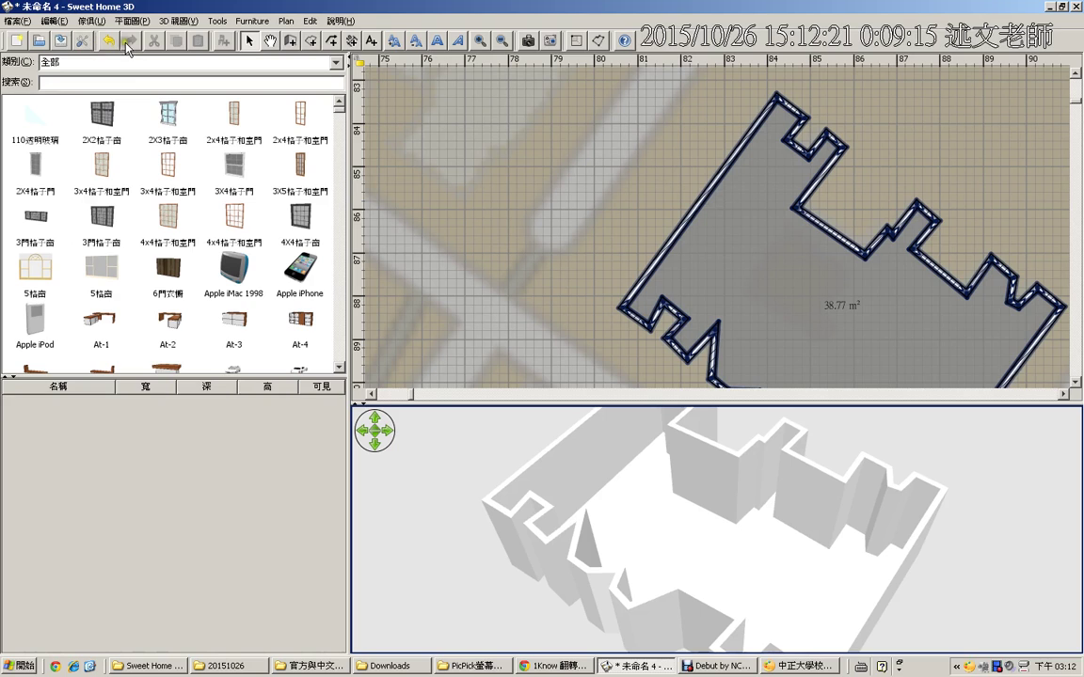
pyautogui.click(54, 21)
pyautogui.rightClick(779, 216)
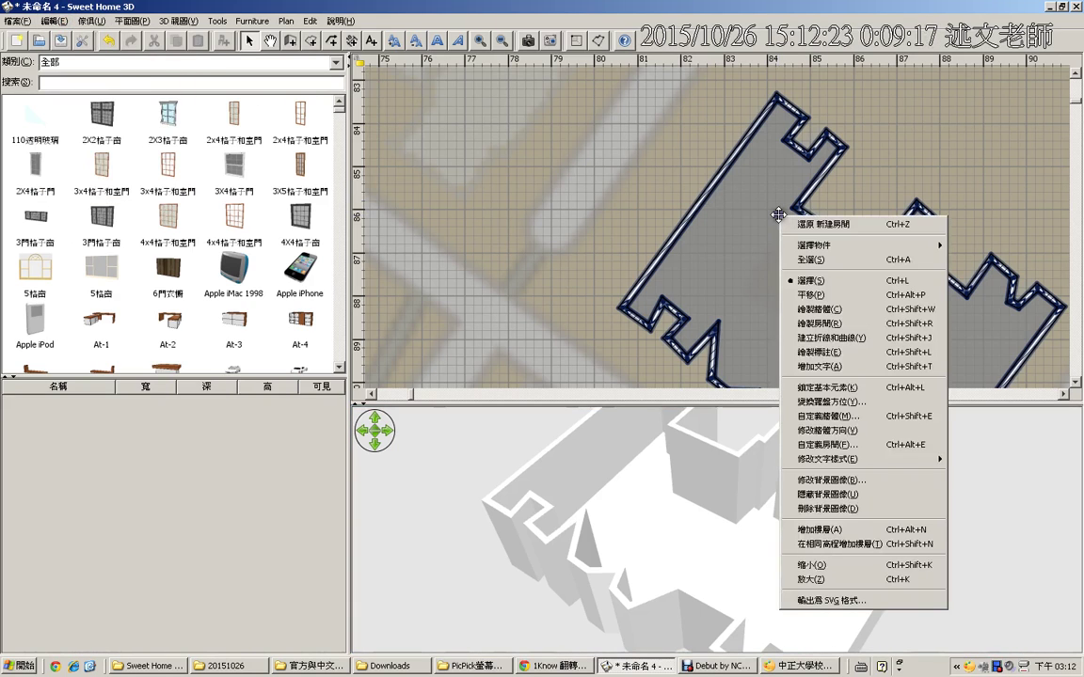
pyautogui.click(784, 6)
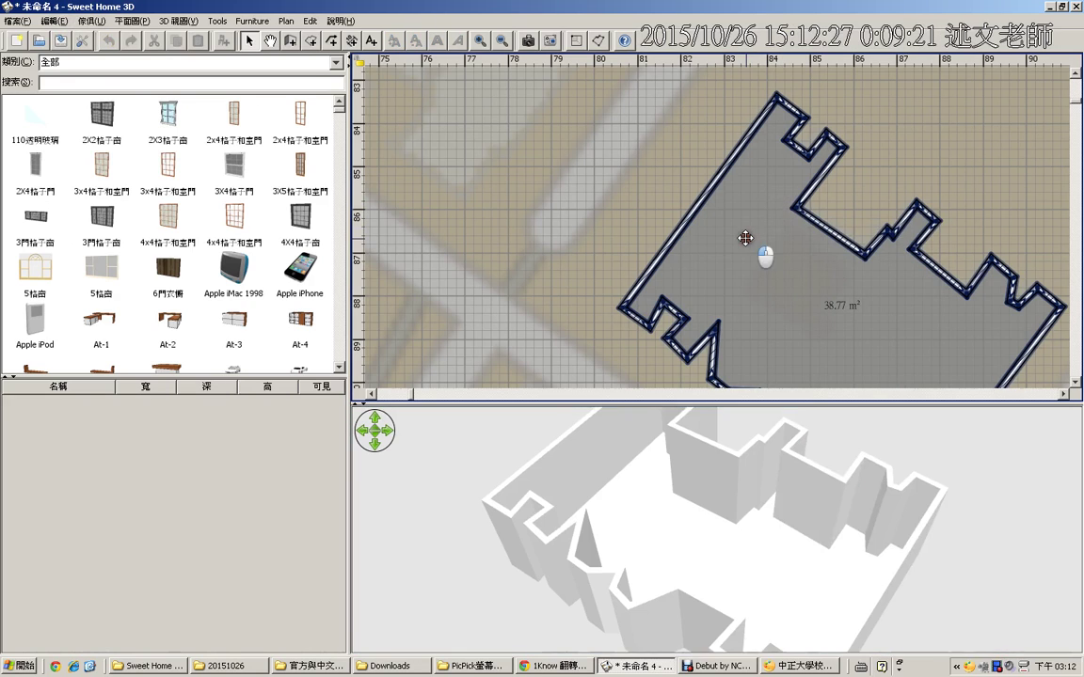
pyautogui.click(715, 237)
pyautogui.hotkey('ctrl', 'a')
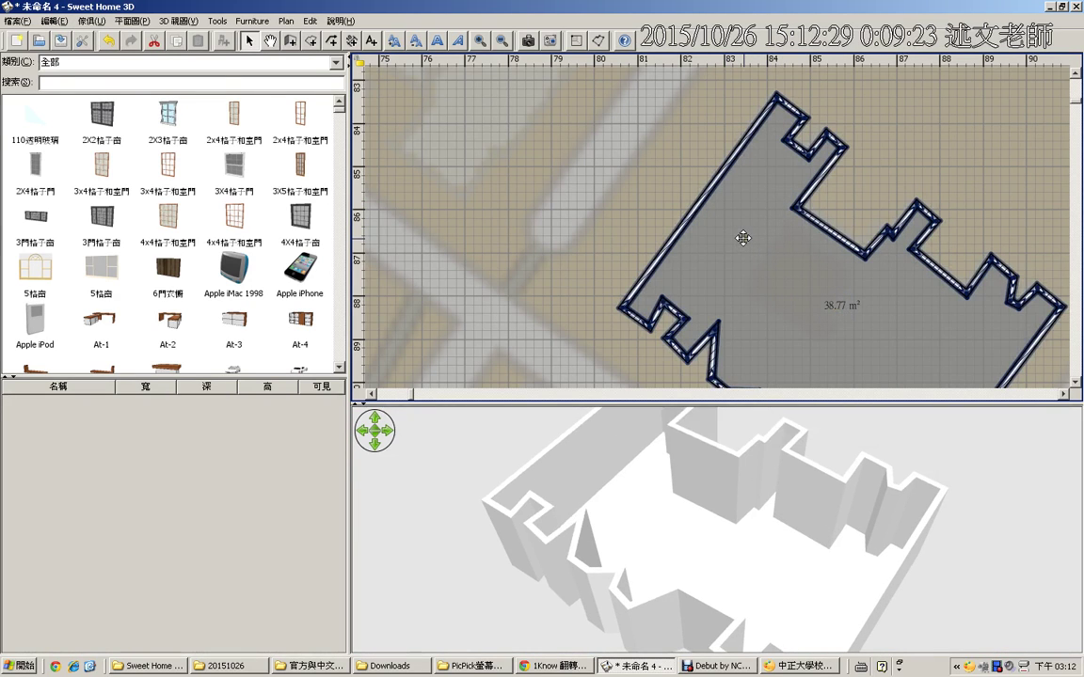
pyautogui.click(176, 41)
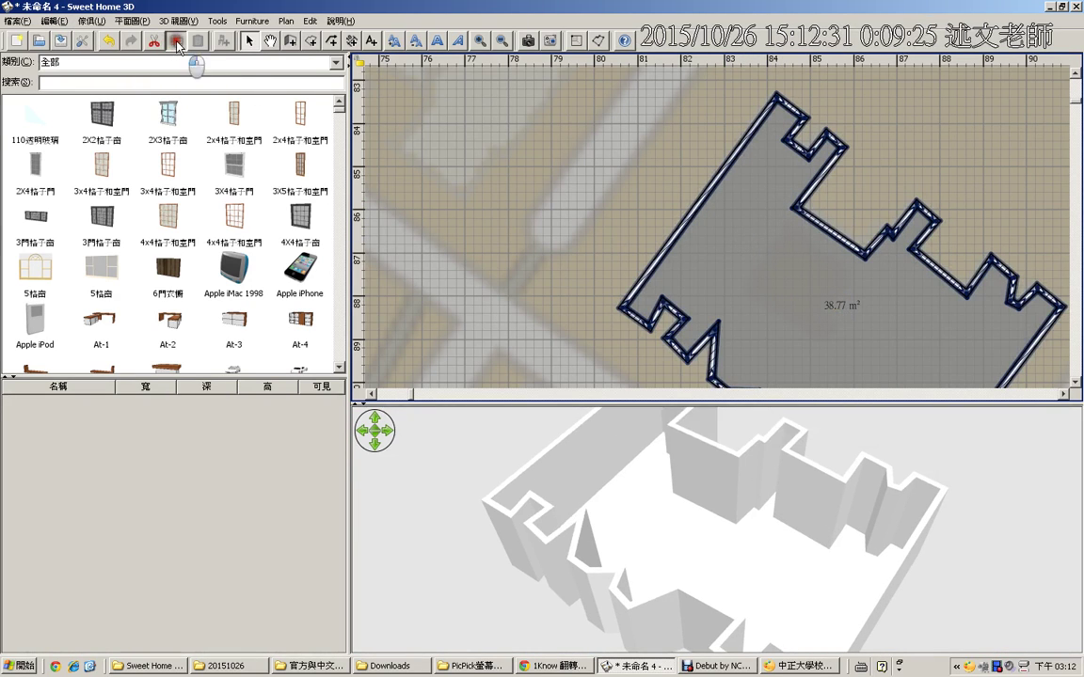
# Add a new level to the plan and try to paste the copied building onto it
pyautogui.rightClick(416, 105)
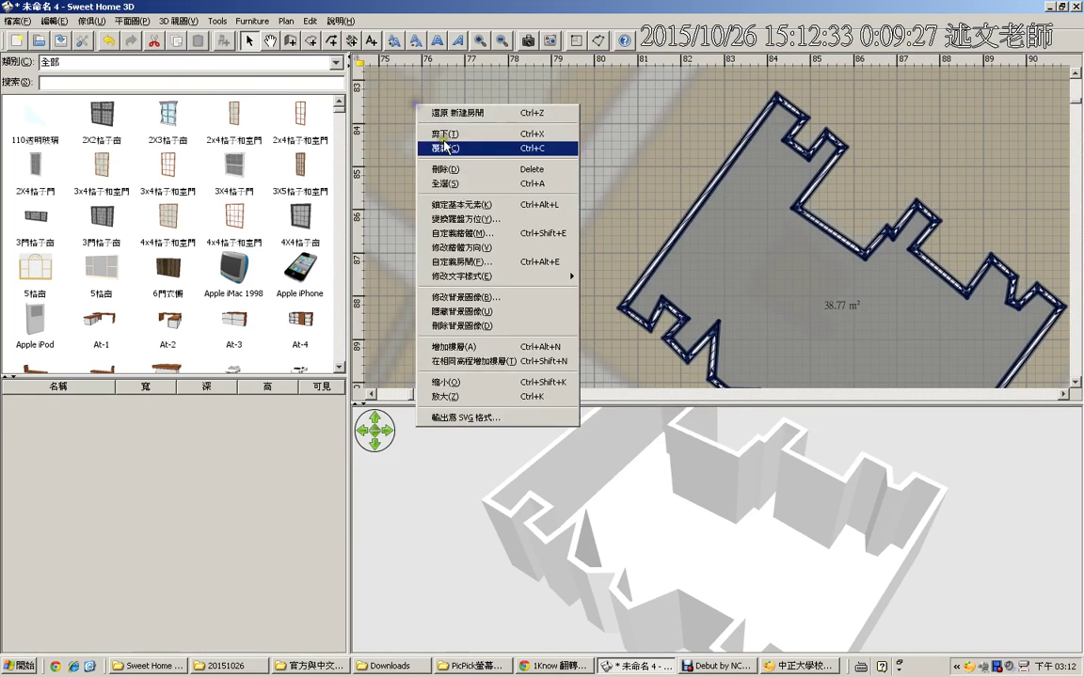
pyautogui.click(482, 346)
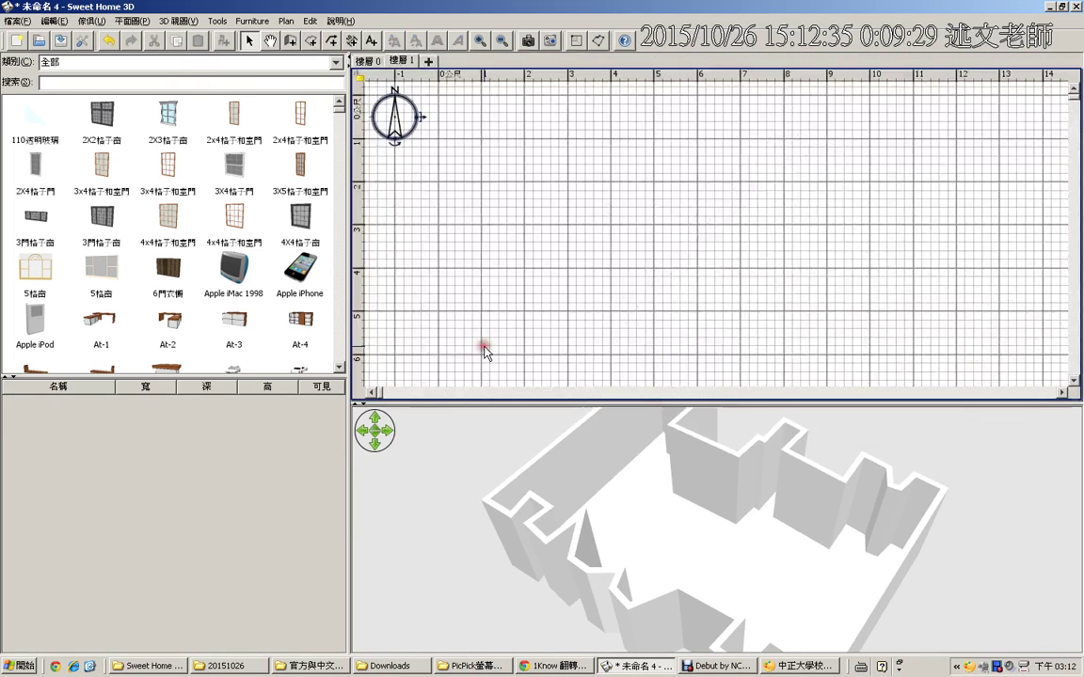
pyautogui.click(176, 41)
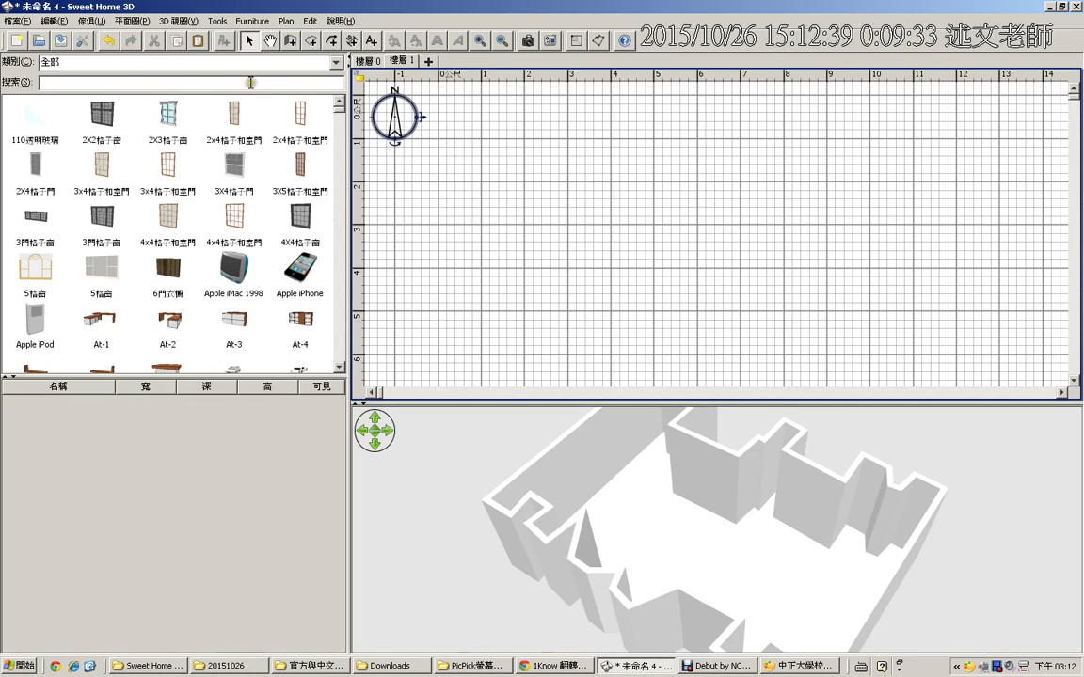
pyautogui.click(198, 42)
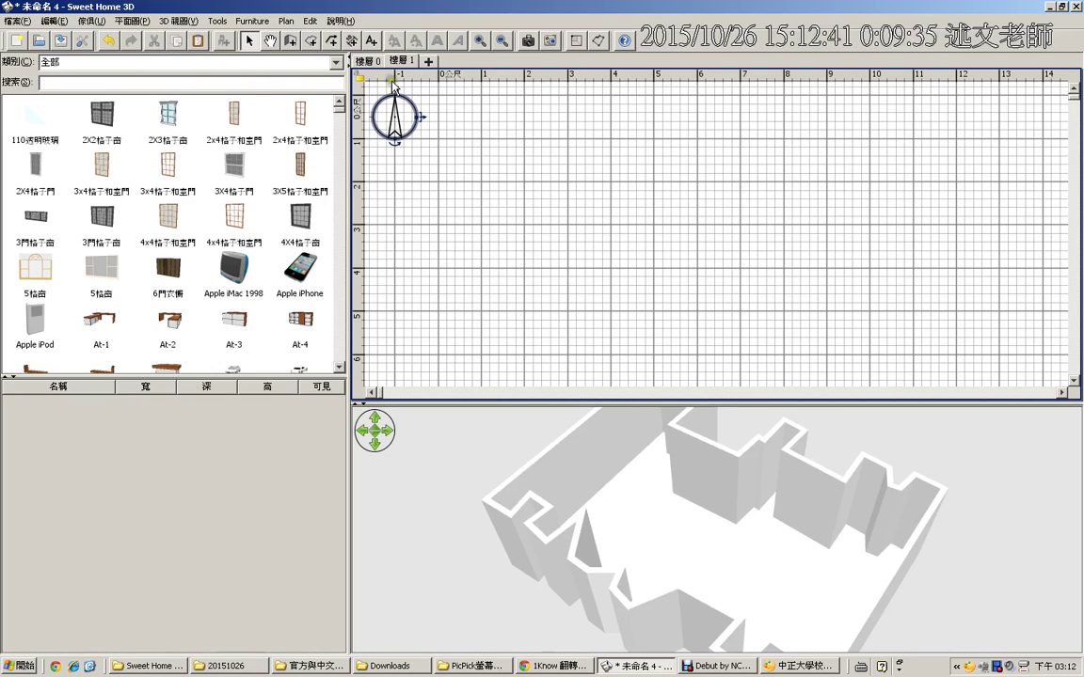
# Select the whole building on level 0 and paste a copy of it at the same position on level 1
pyautogui.click(366, 60)
pyautogui.scroll(-5, 625, 247)
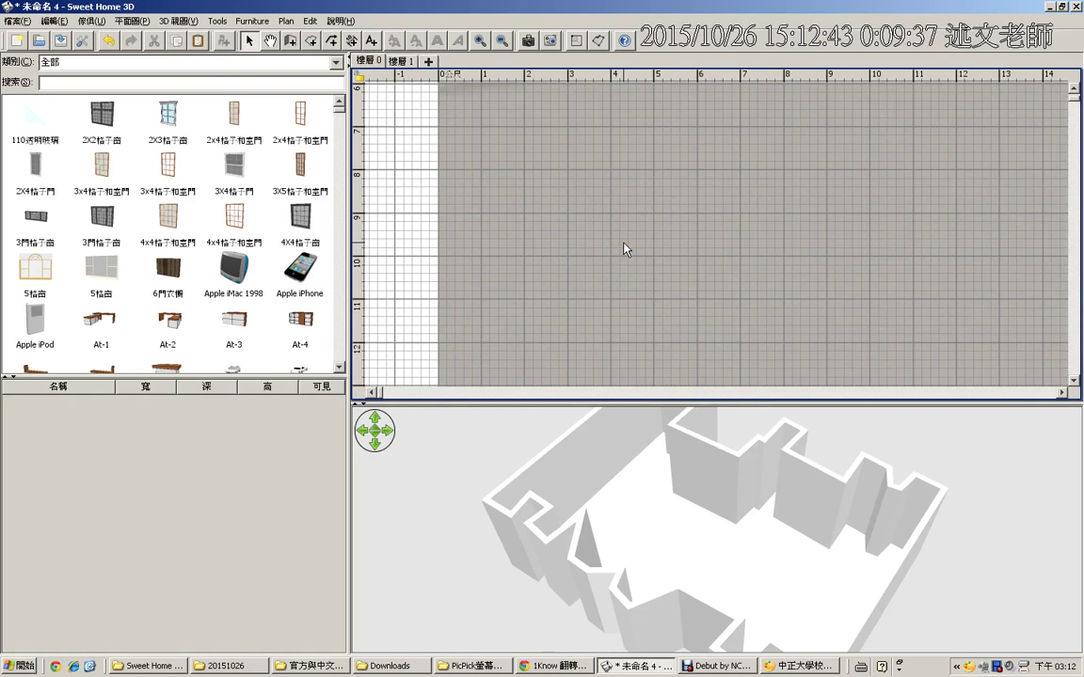
pyautogui.keyDown('ctrl'); pyautogui.scroll(-5, 625, 247); pyautogui.keyUp('ctrl')
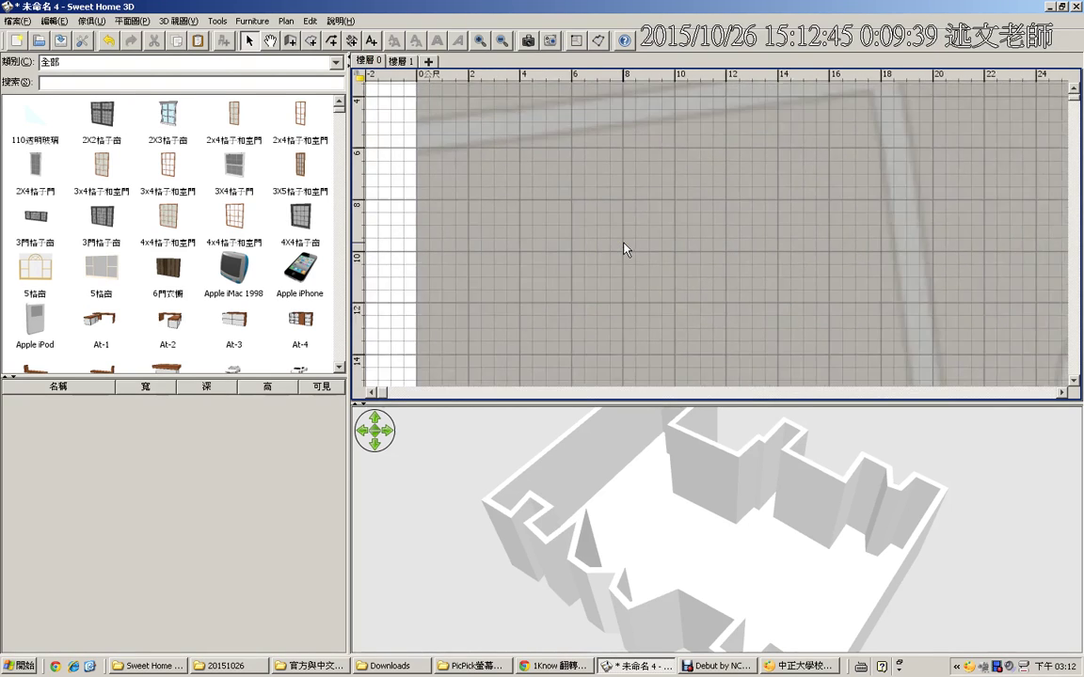
pyautogui.keyDown('ctrl'); pyautogui.scroll(-4, 624, 248); pyautogui.keyUp('ctrl')
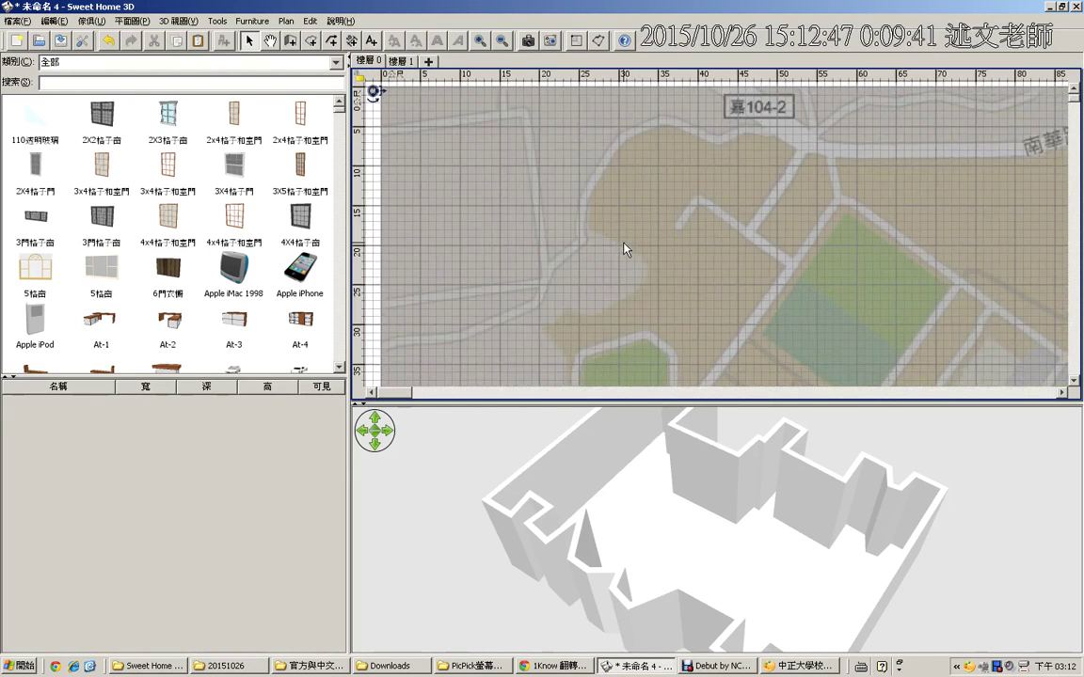
pyautogui.keyDown('ctrl'); pyautogui.scroll(-1, 625, 248); pyautogui.keyUp('ctrl')
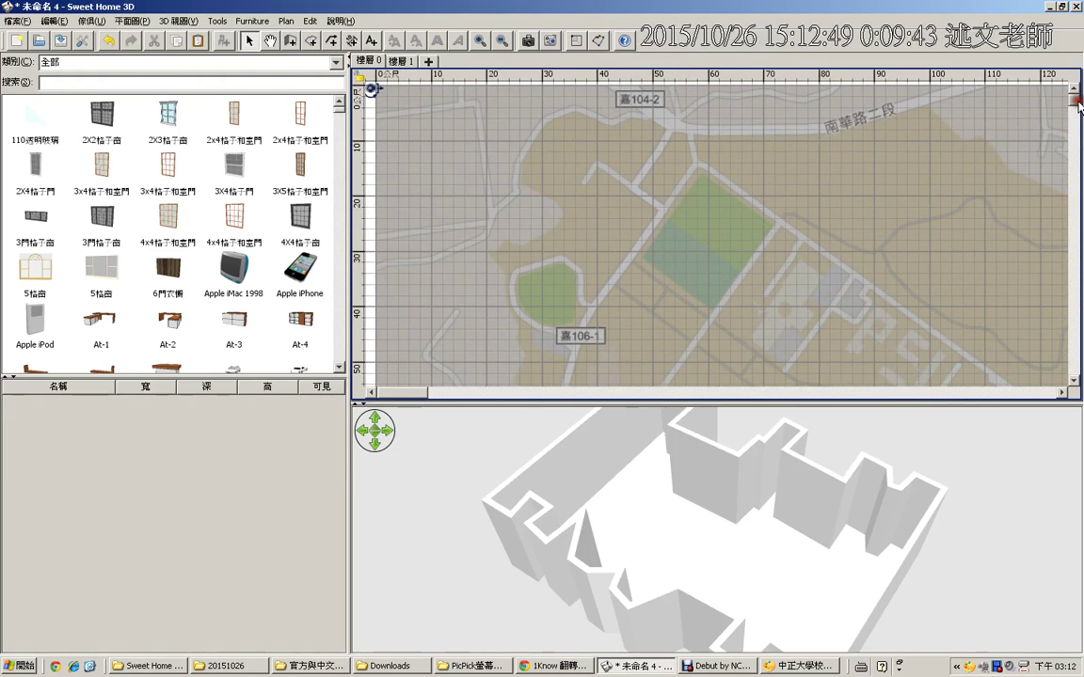
pyautogui.moveTo(1077, 100); pyautogui.dragTo(1076, 111)
pyautogui.moveTo(816, 264); pyautogui.dragTo(883, 346)
pyautogui.hotkey('ctrl', 'x')
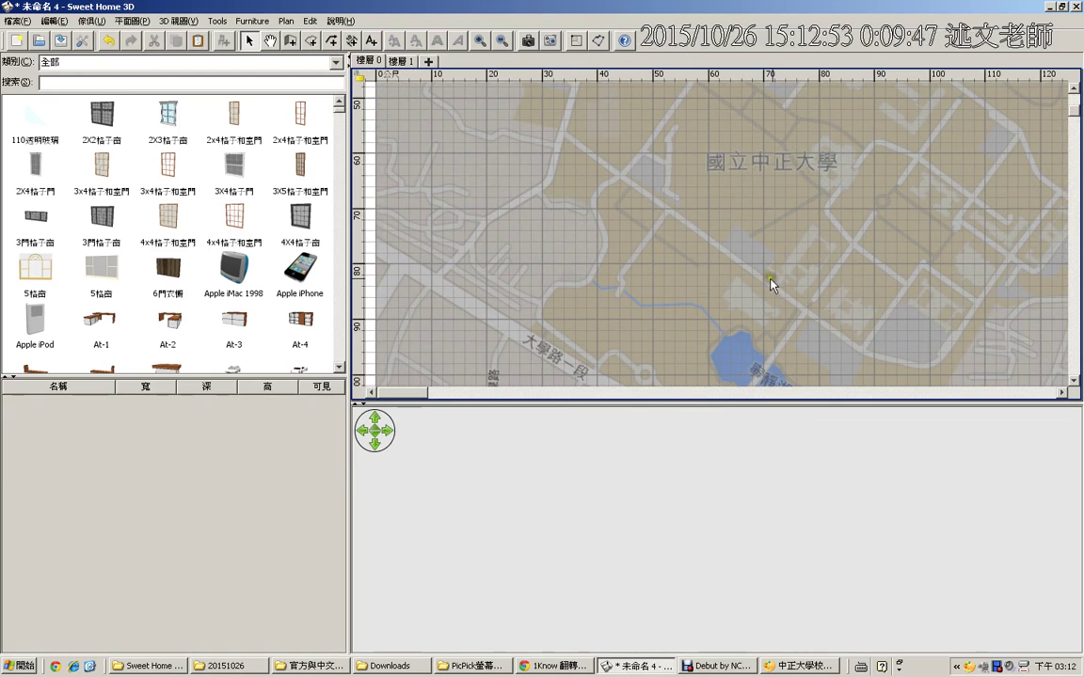
pyautogui.hotkey('ctrl', 'z')
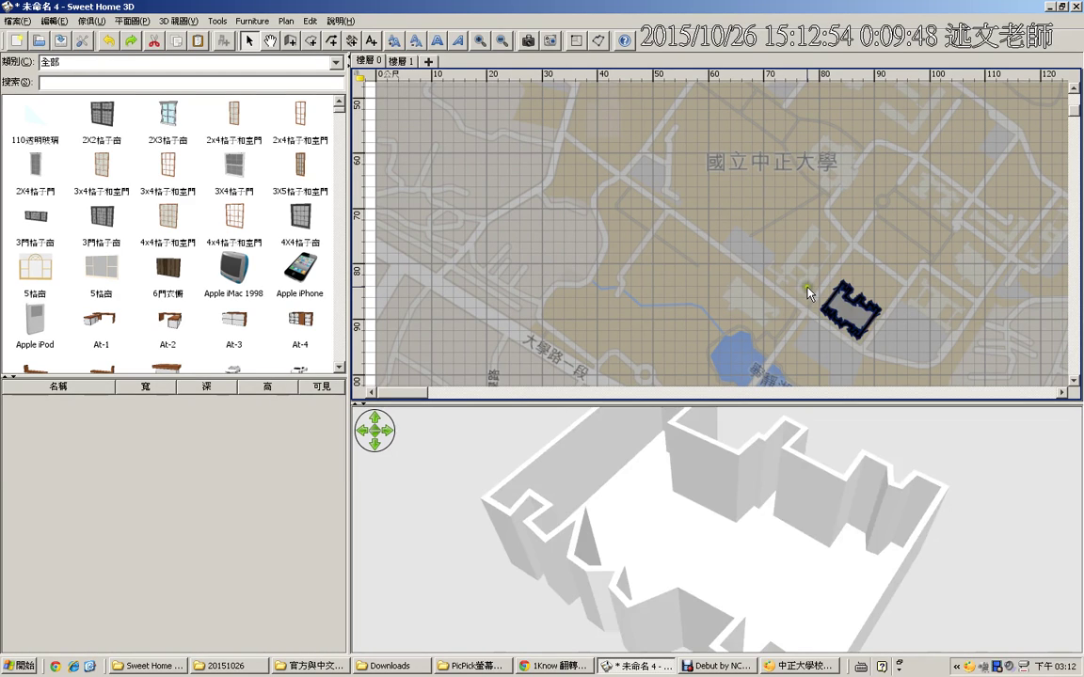
pyautogui.click(387, 62)
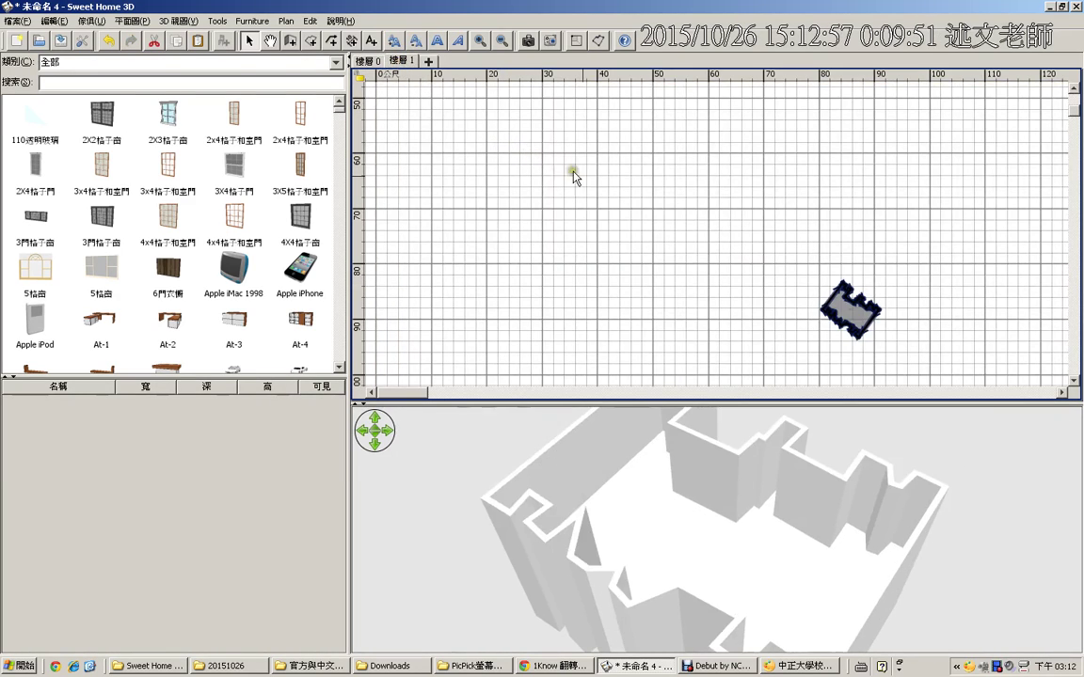
pyautogui.moveTo(708, 573); pyautogui.dragTo(747, 530)
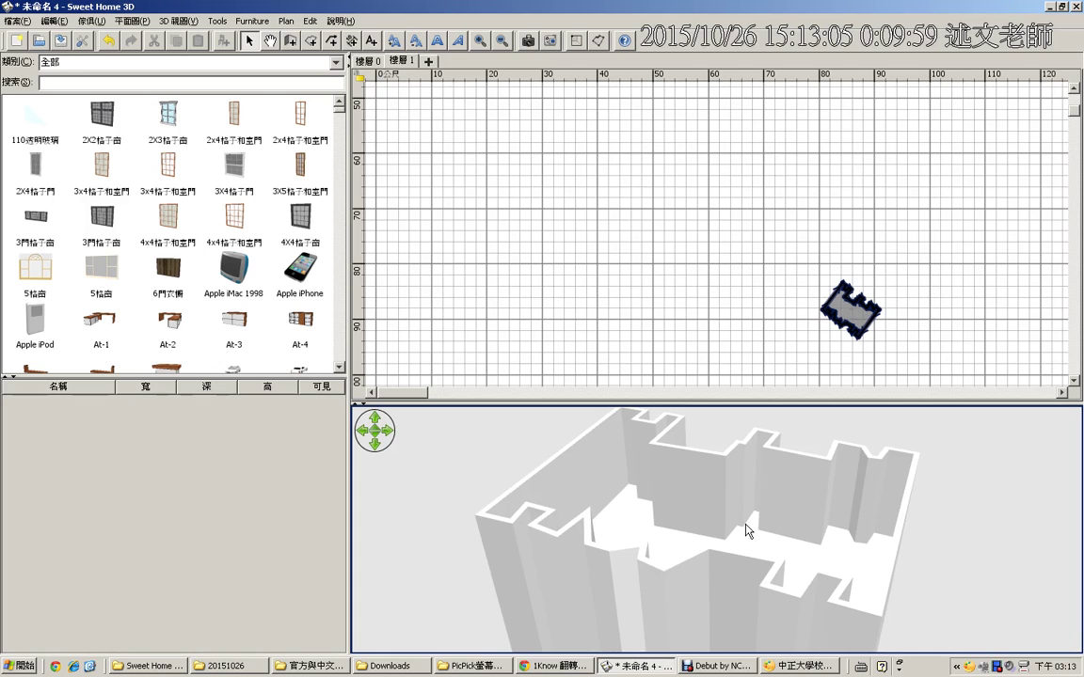
# Switch to the browser, examine the 聖益樓 model in the other Sweet Home 3D background-tracing lesson, and return to Sweet Home 3D
pyautogui.click(572, 665)
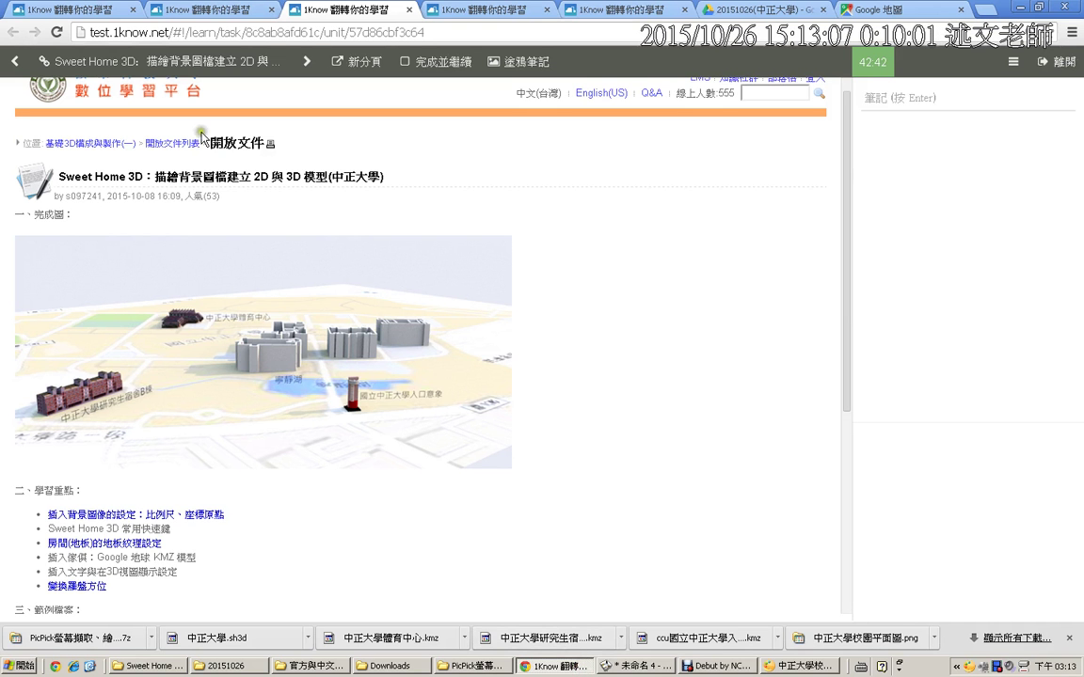
pyautogui.click(172, 63)
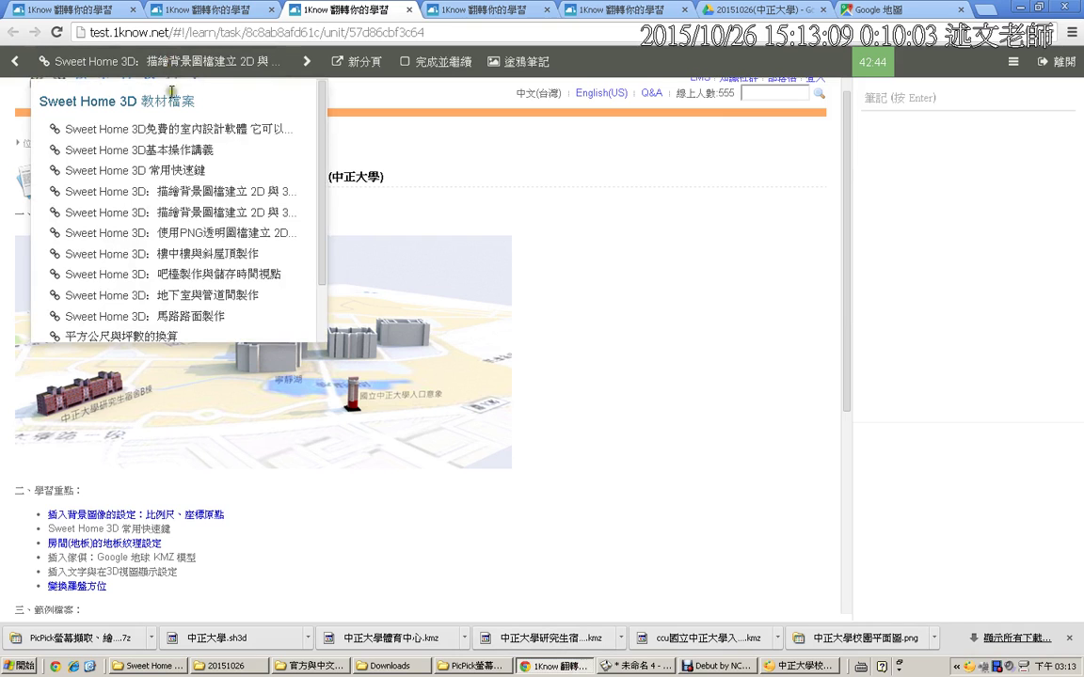
pyautogui.click(189, 192)
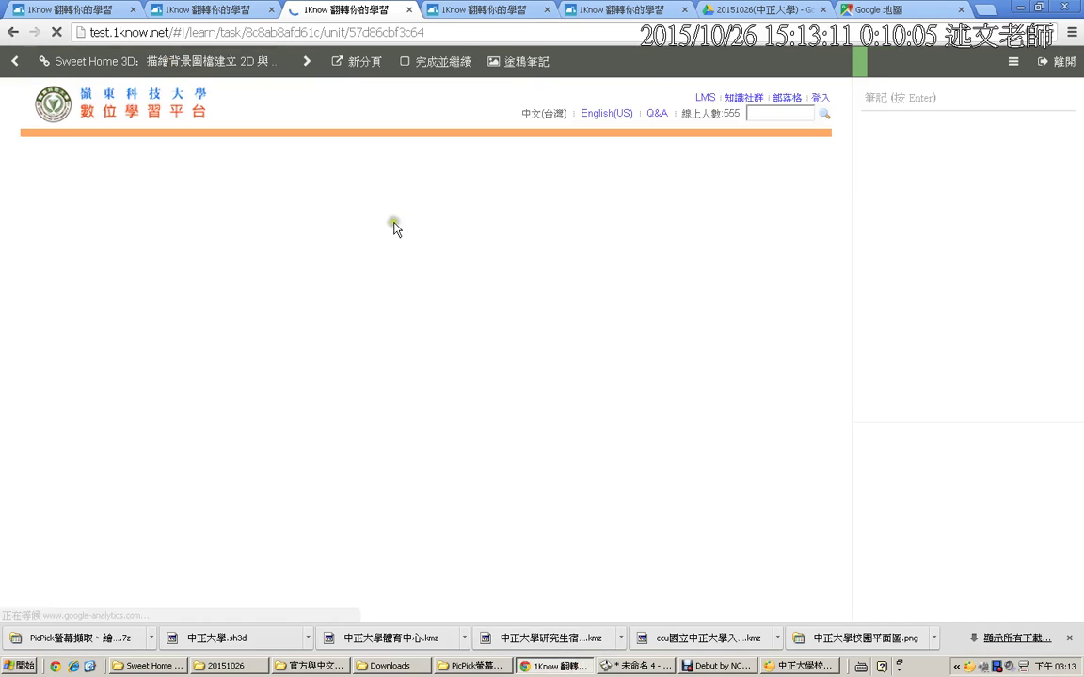
pyautogui.moveTo(845, 124); pyautogui.dragTo(857, 421)
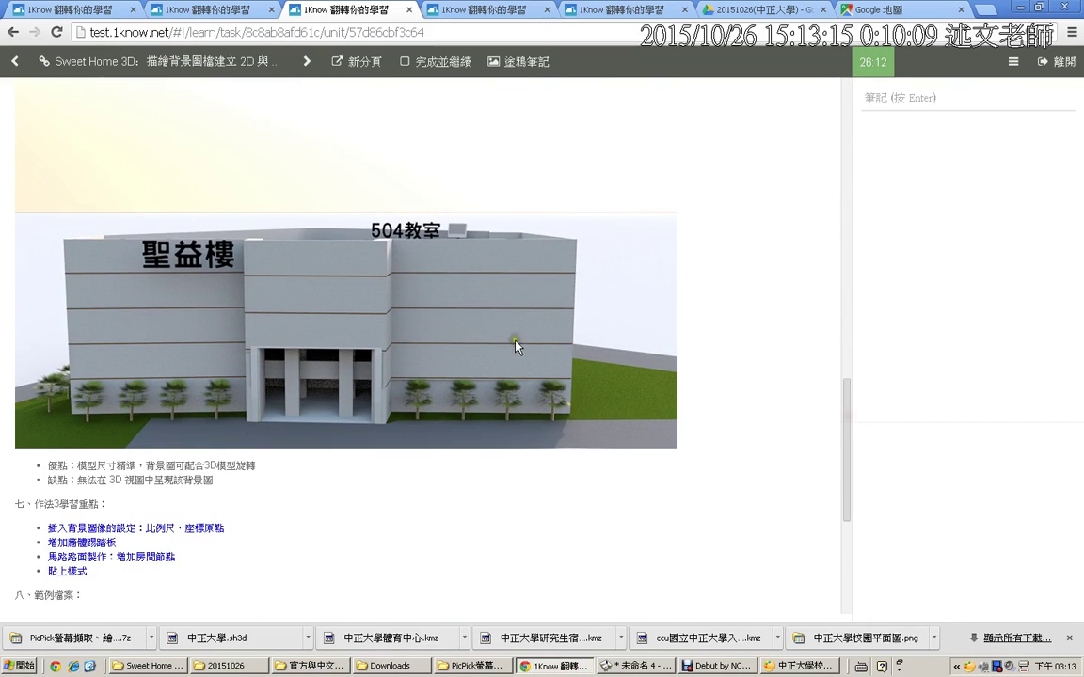
pyautogui.moveTo(450, 368)
pyautogui.mouseDown()
pyautogui.moveTo(465, 363)
pyautogui.moveTo(500, 284)
pyautogui.mouseUp()
pyautogui.click(636, 666)
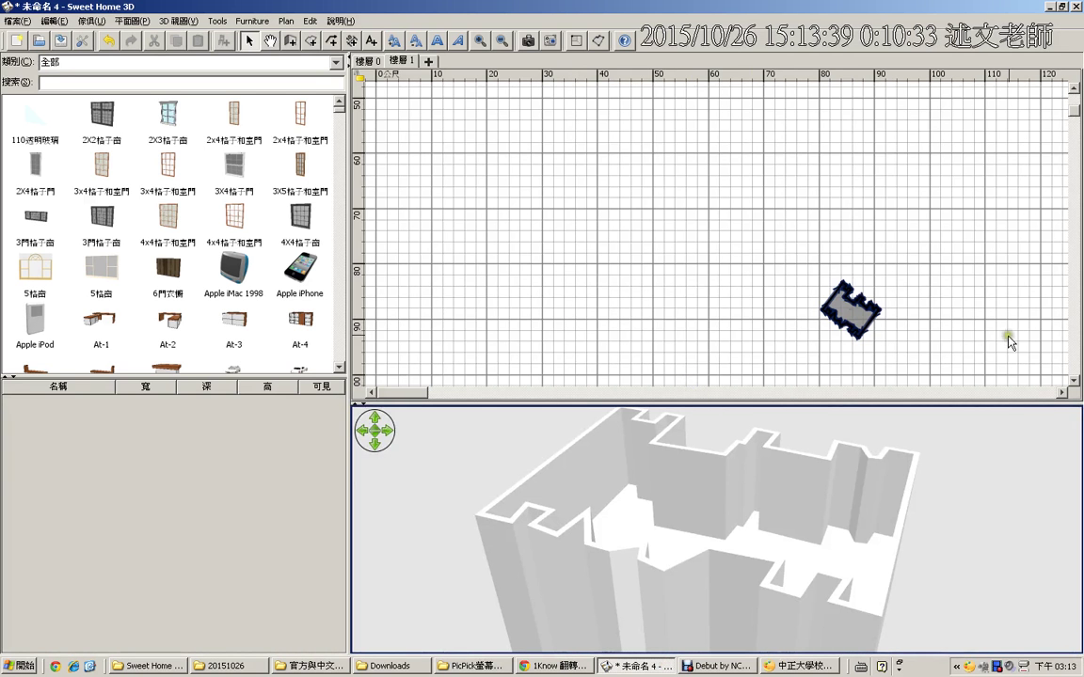
# Undo the paste of the building on level 1 and return to level 0
pyautogui.click(1073, 382)
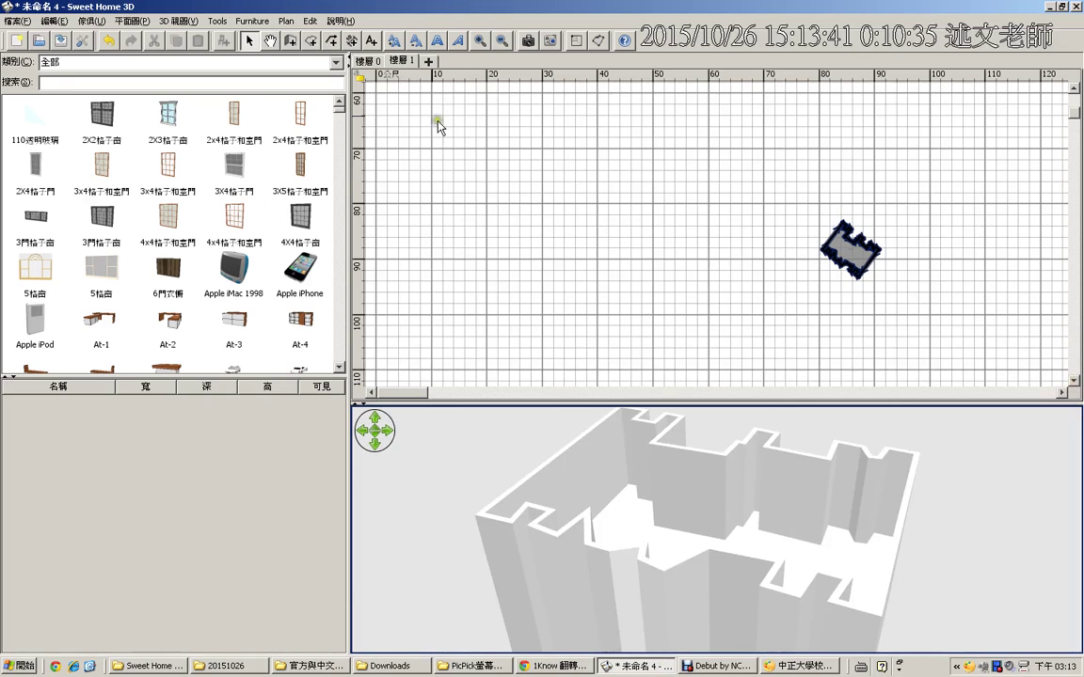
pyautogui.hotkey('ctrl', 'z')
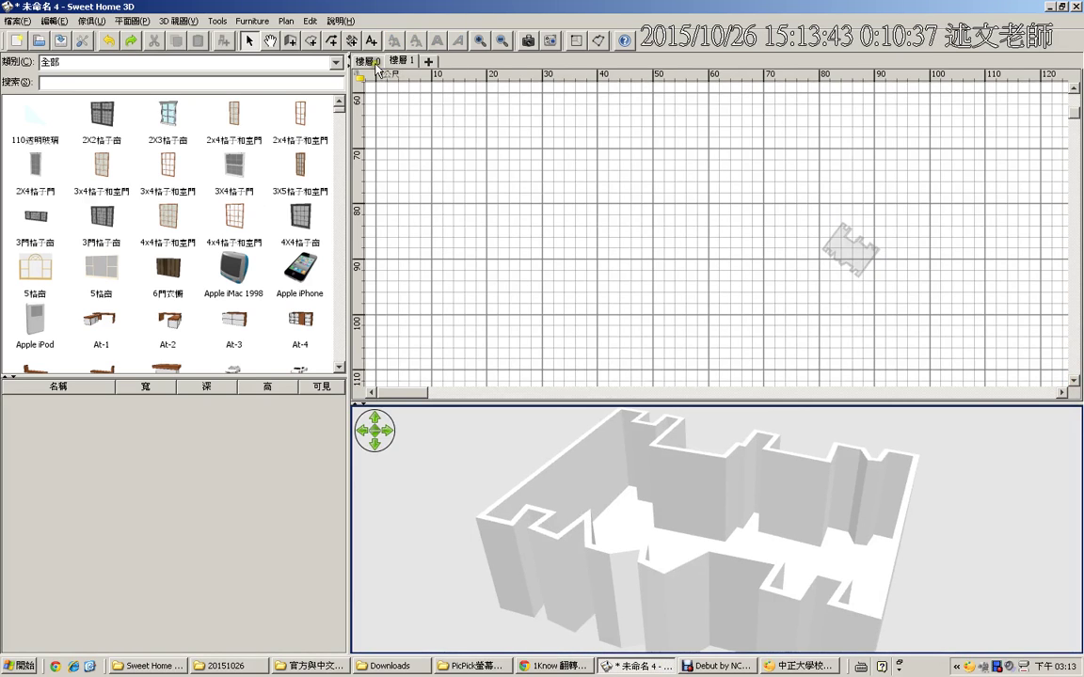
pyautogui.click(376, 62)
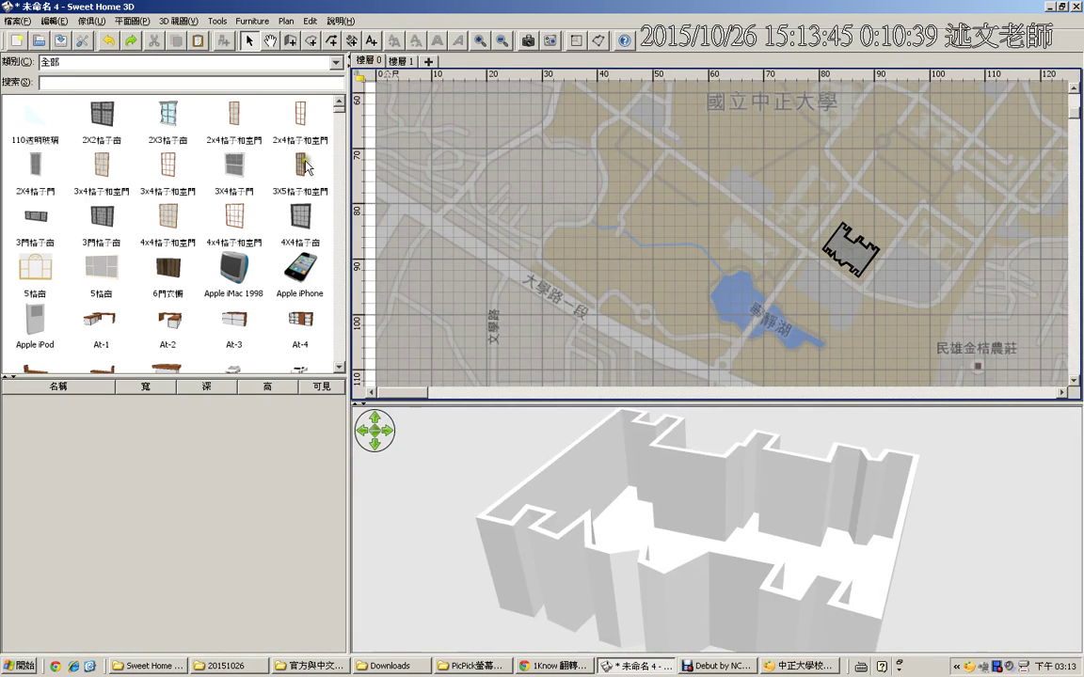
# Examine the baseboard options in the properties of the short wall near the building's left corner, and close them without changes
pyautogui.keyDown('ctrl'); pyautogui.scroll(3, 864, 294); pyautogui.keyUp('ctrl')
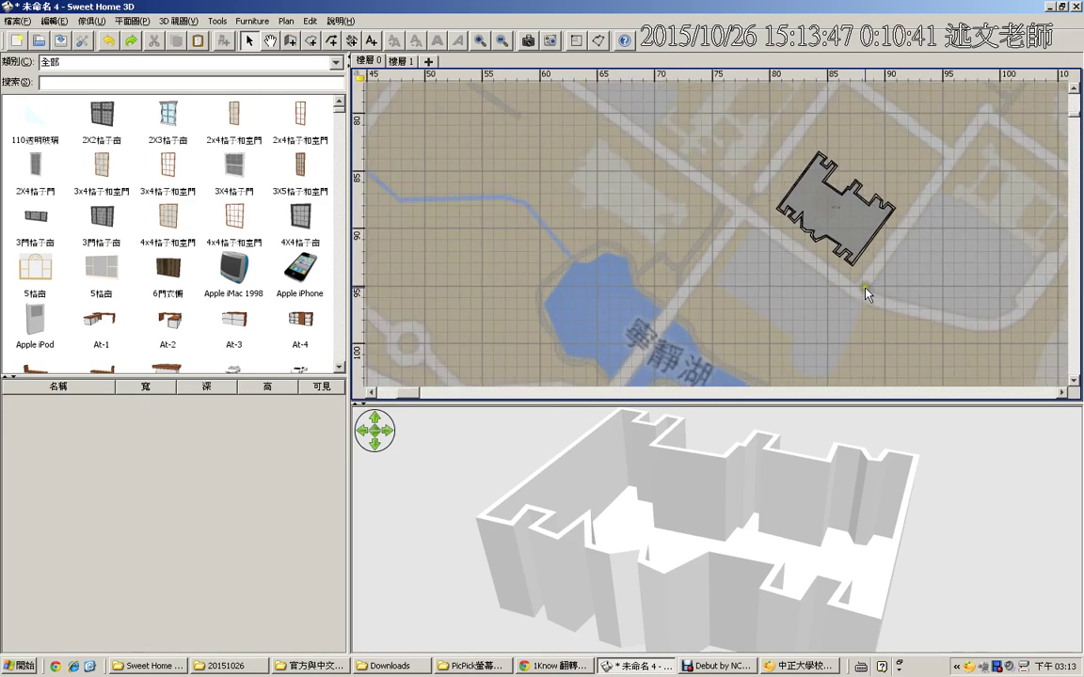
pyautogui.keyDown('ctrl'); pyautogui.scroll(2, 865, 295); pyautogui.keyUp('ctrl')
pyautogui.scroll(2, 1064, 112)
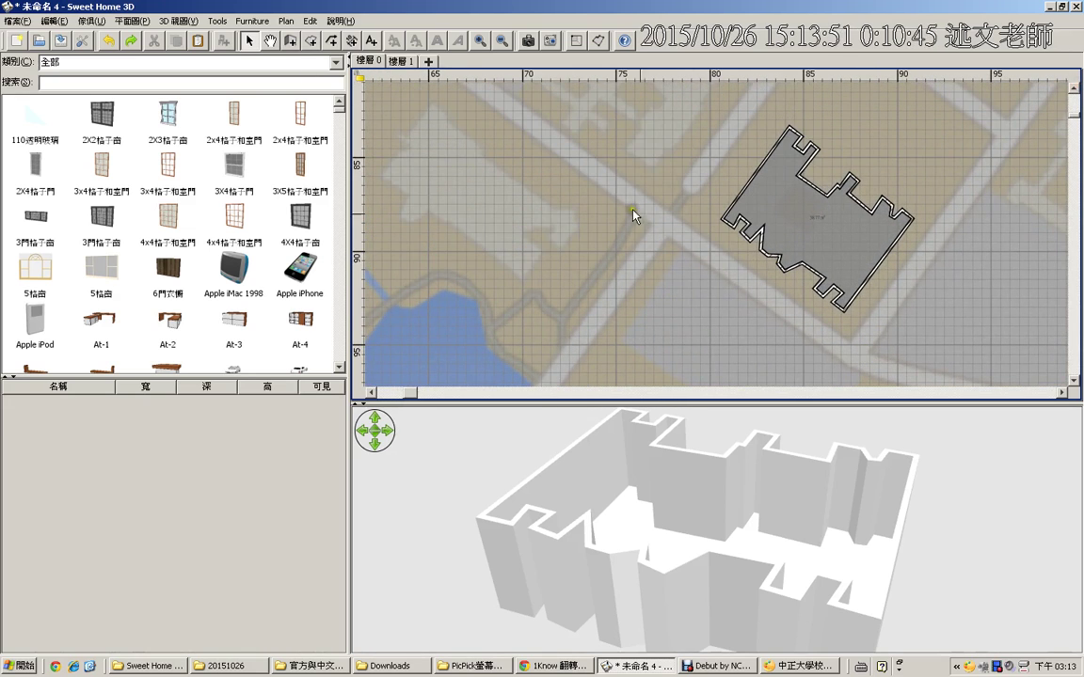
pyautogui.click(748, 241)
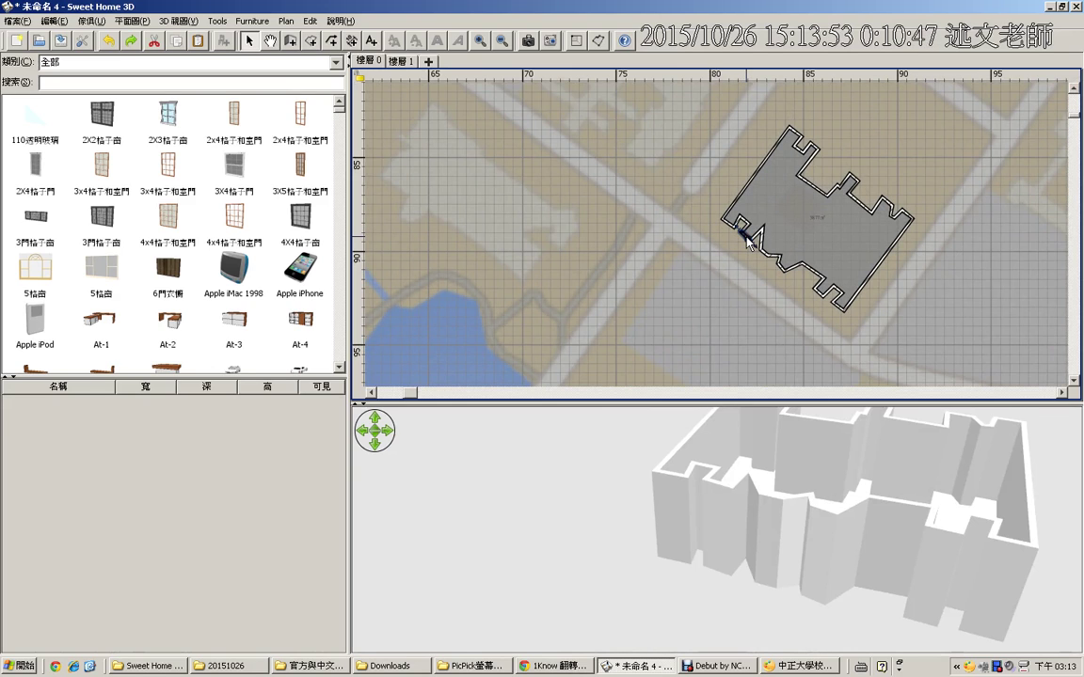
pyautogui.doubleClick(748, 242)
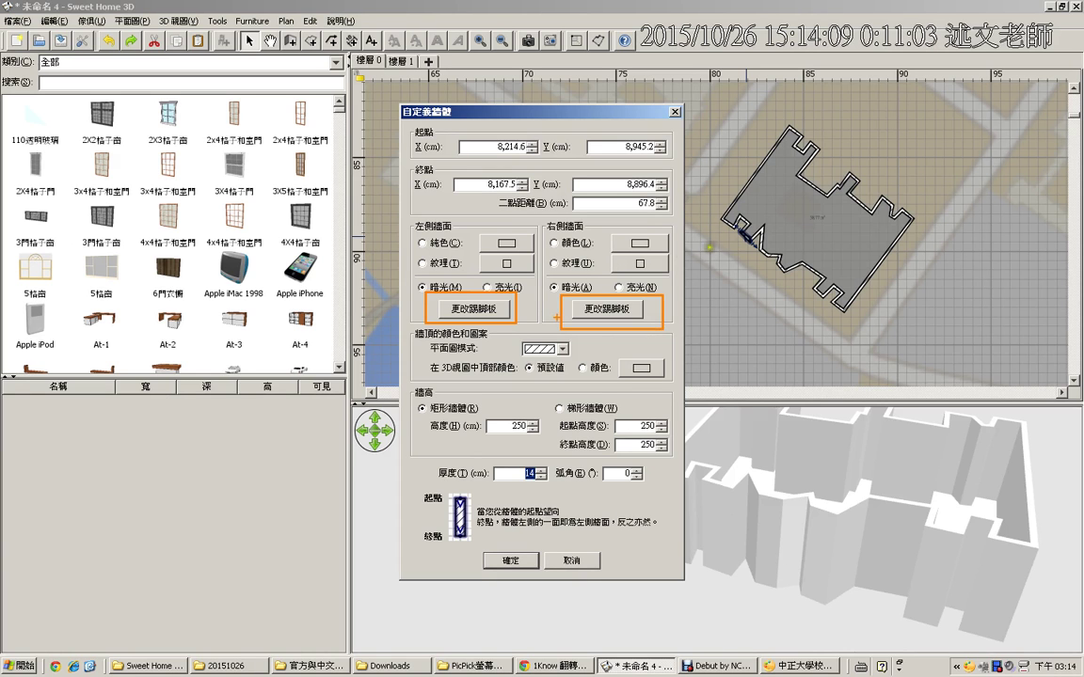
pyautogui.press('Escape')
pyautogui.click(675, 112)
# Try adding a baseboard to the left side of the selected short wall, and discard the wall changes
pyautogui.keyDown('ctrl'); pyautogui.scroll(7, 764, 240); pyautogui.keyUp('ctrl')
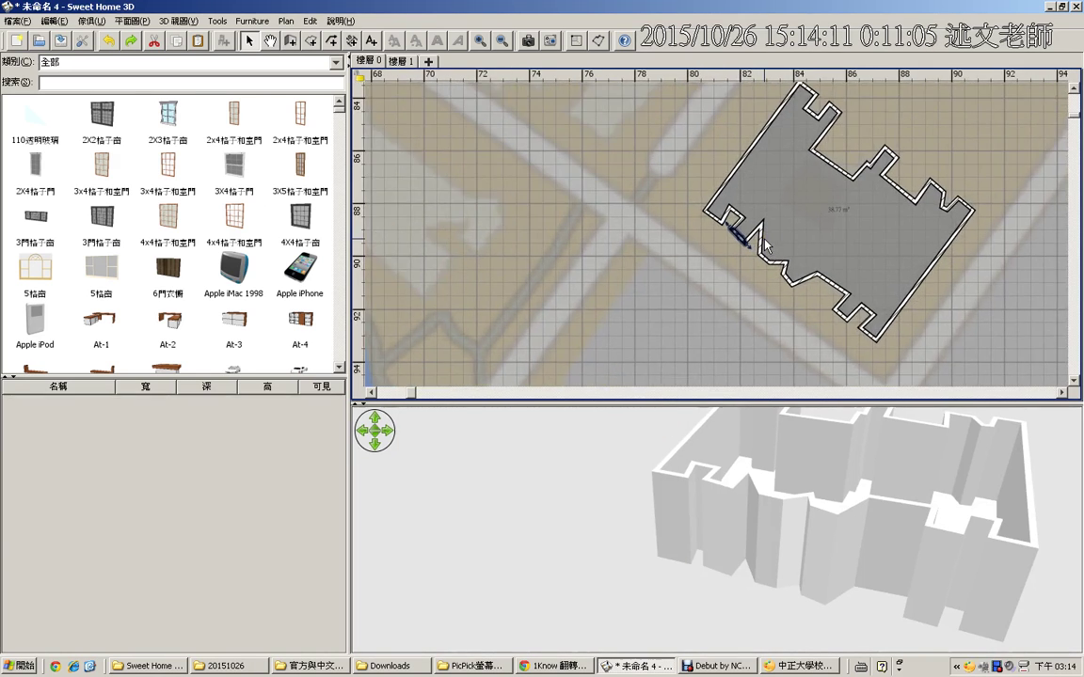
pyautogui.scroll(4, 765, 244)
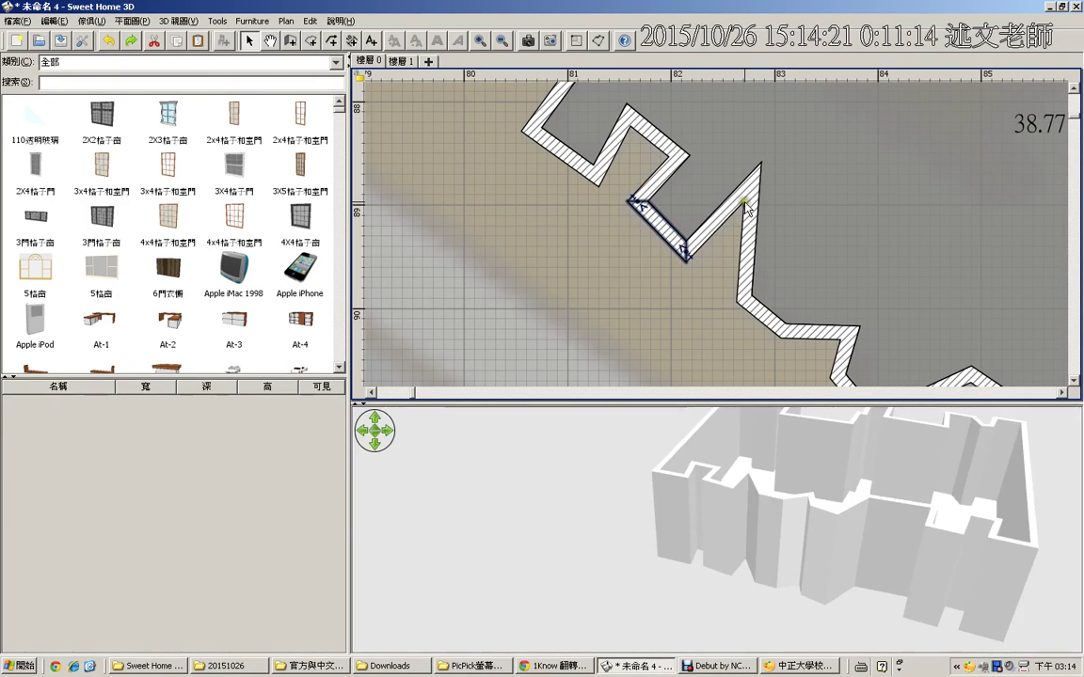
pyautogui.doubleClick(649, 217)
pyautogui.click(481, 311)
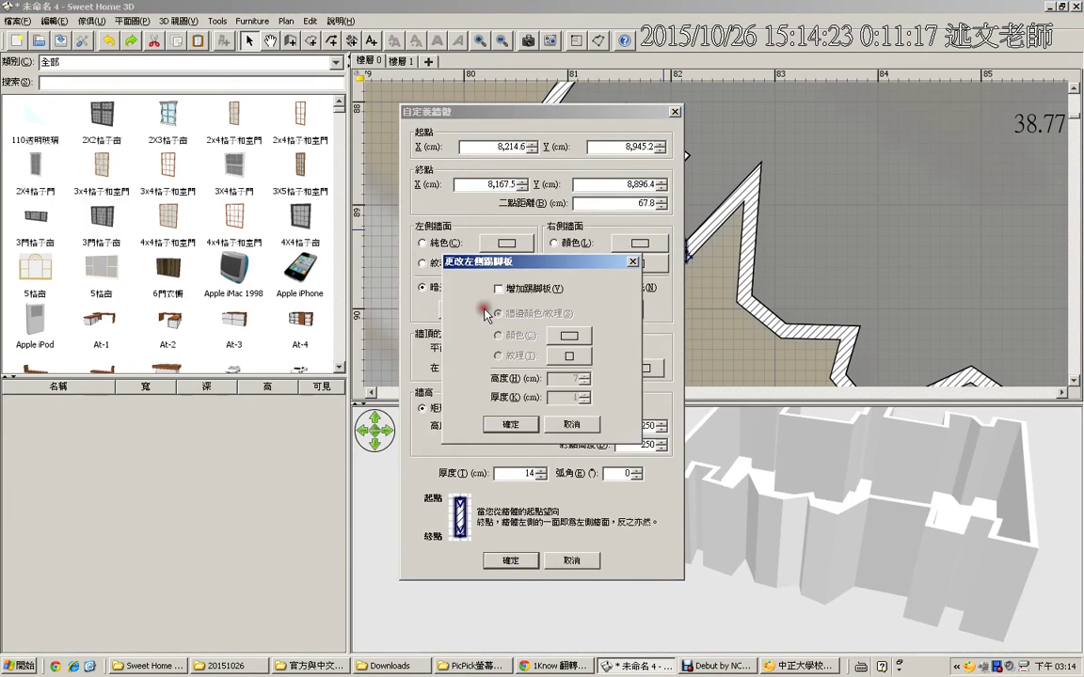
pyautogui.click(501, 291)
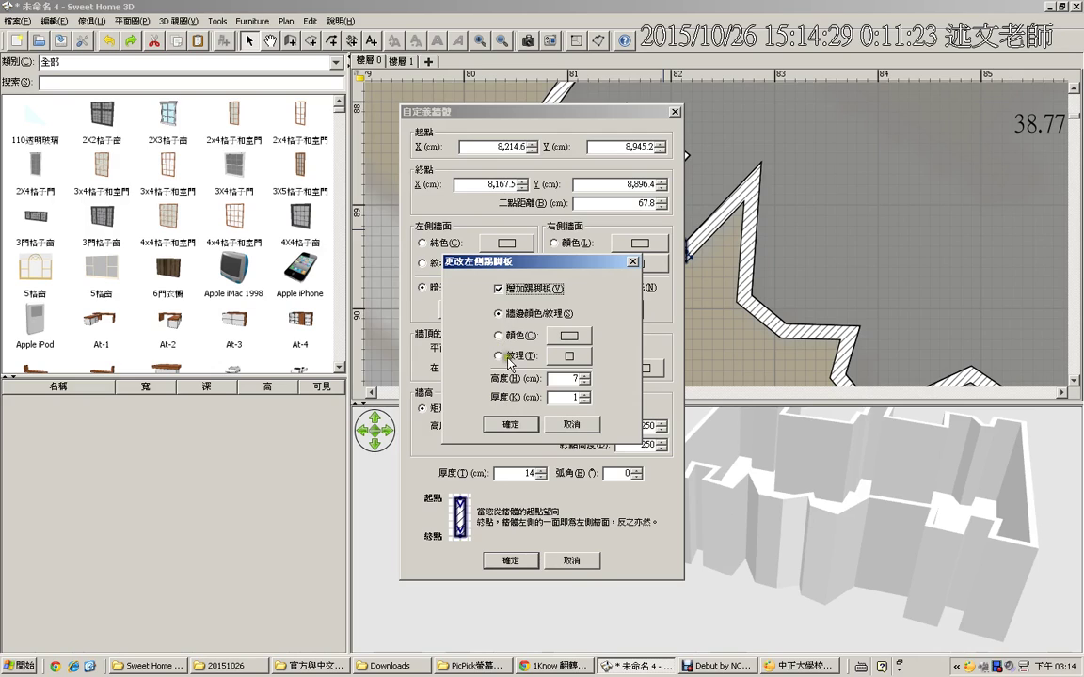
pyautogui.click(579, 425)
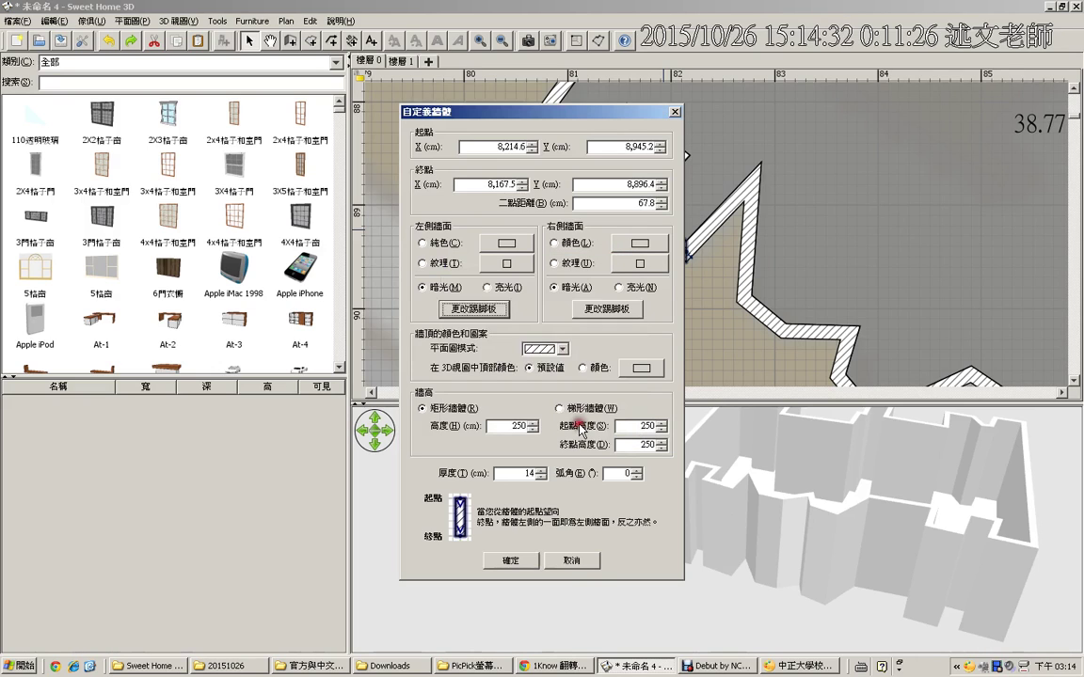
pyautogui.click(674, 113)
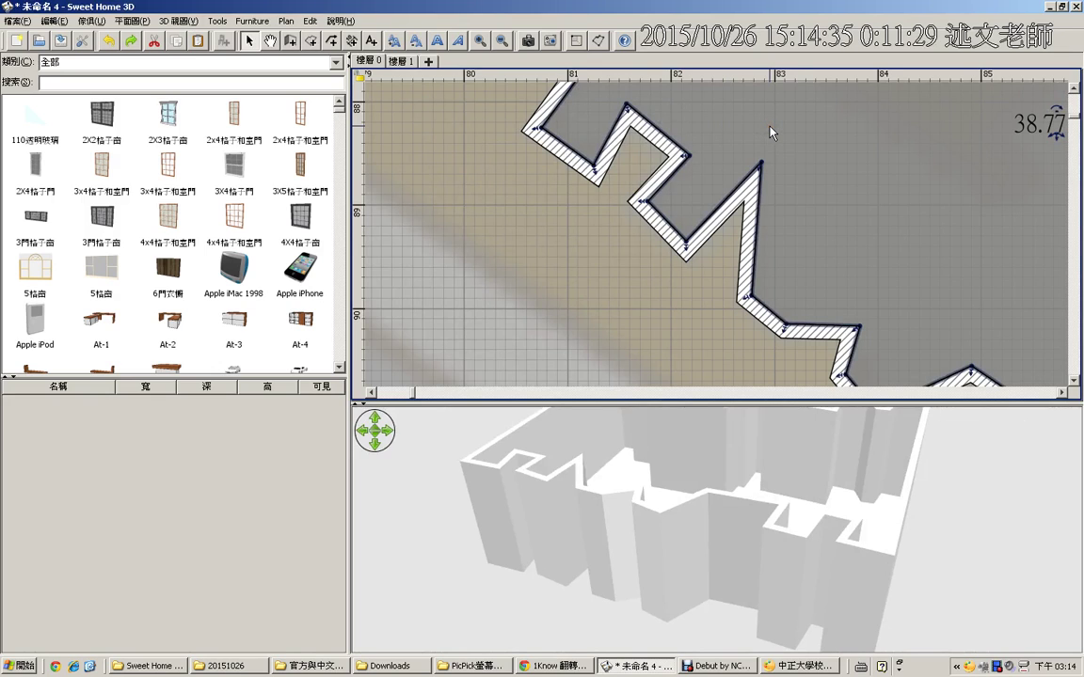
# Add a baseboard to the building's room and give it the dark brown colour #471E00
pyautogui.rightClick(769, 130)
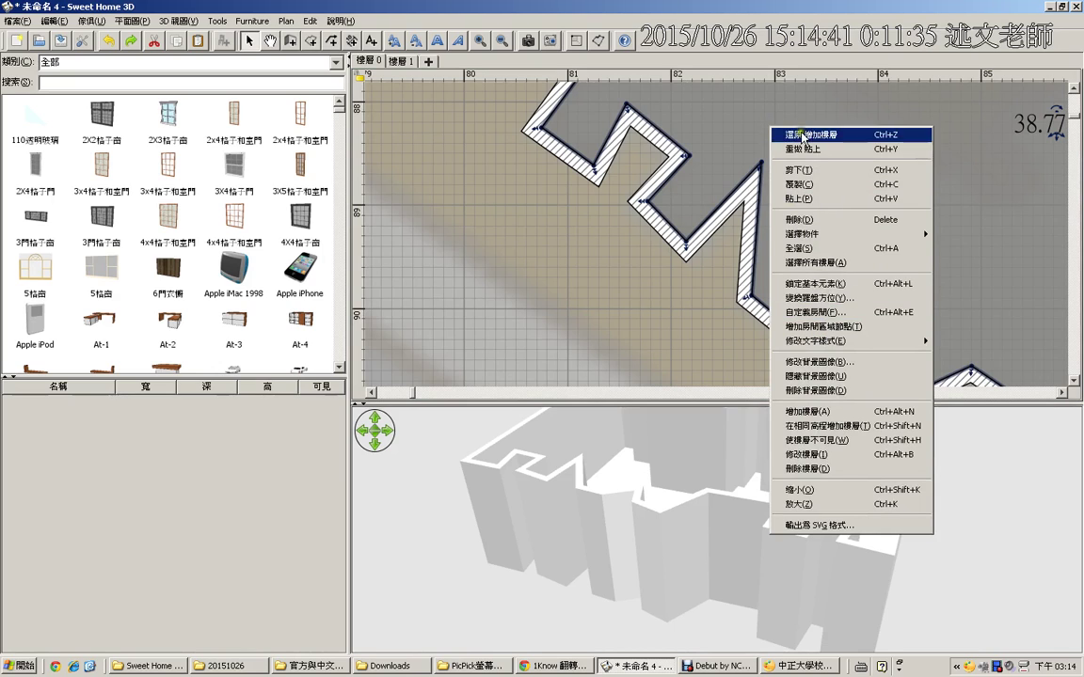
pyautogui.doubleClick(741, 123)
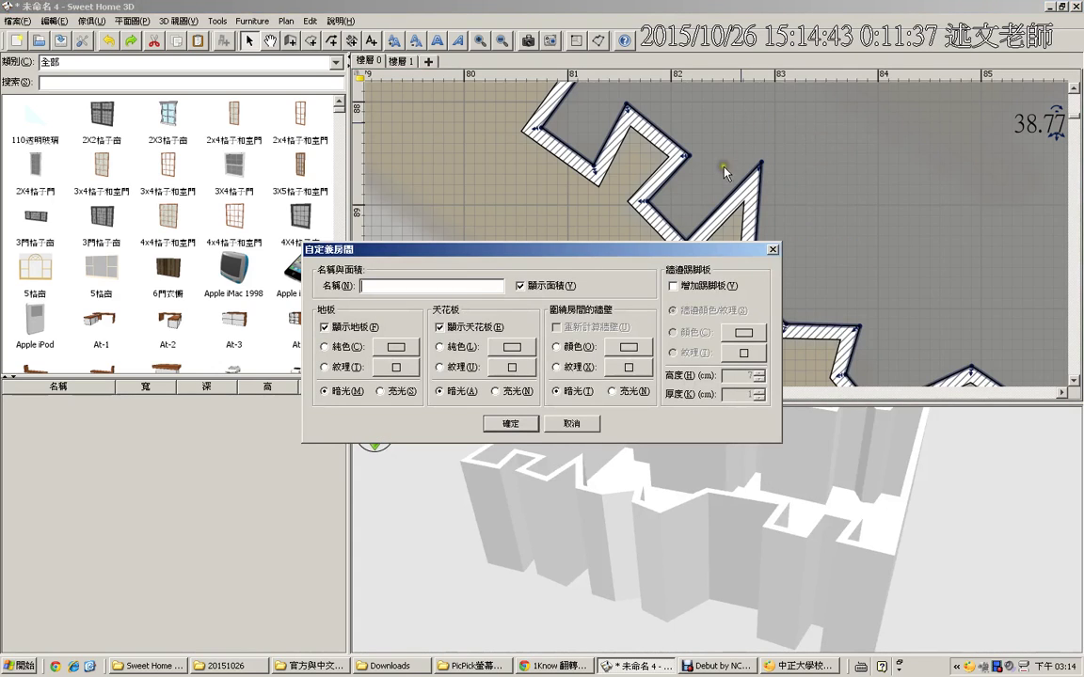
pyautogui.moveTo(655, 263)
pyautogui.mouseDown()
pyautogui.moveTo(682, 294)
pyautogui.moveTo(754, 300)
pyautogui.mouseUp()
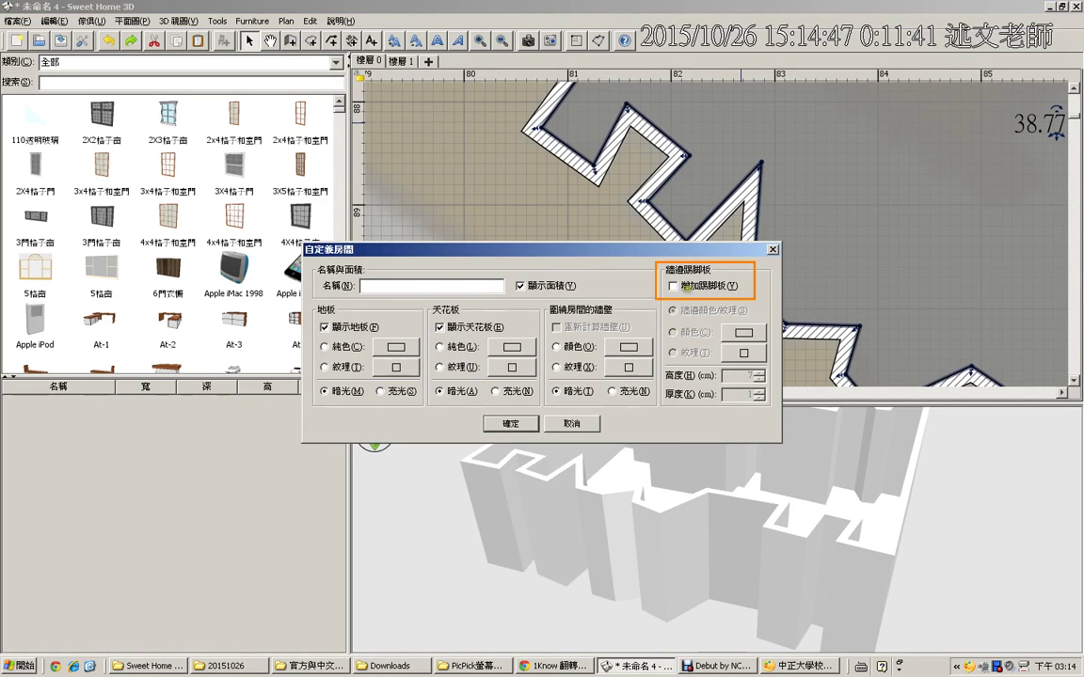
pyautogui.click(695, 286)
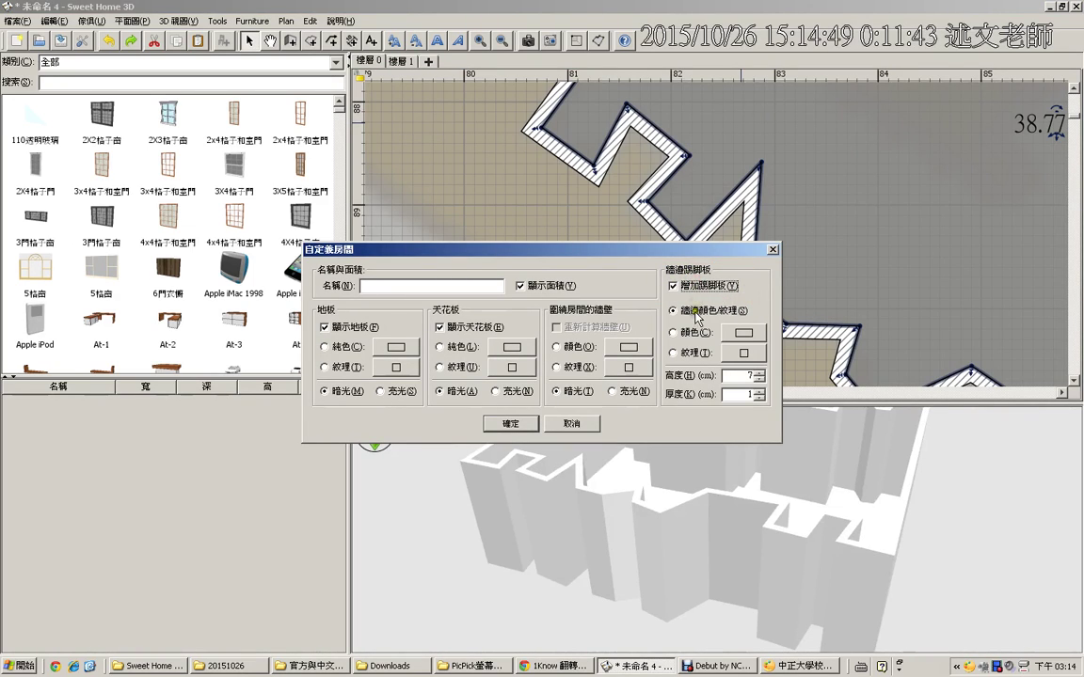
pyautogui.click(744, 334)
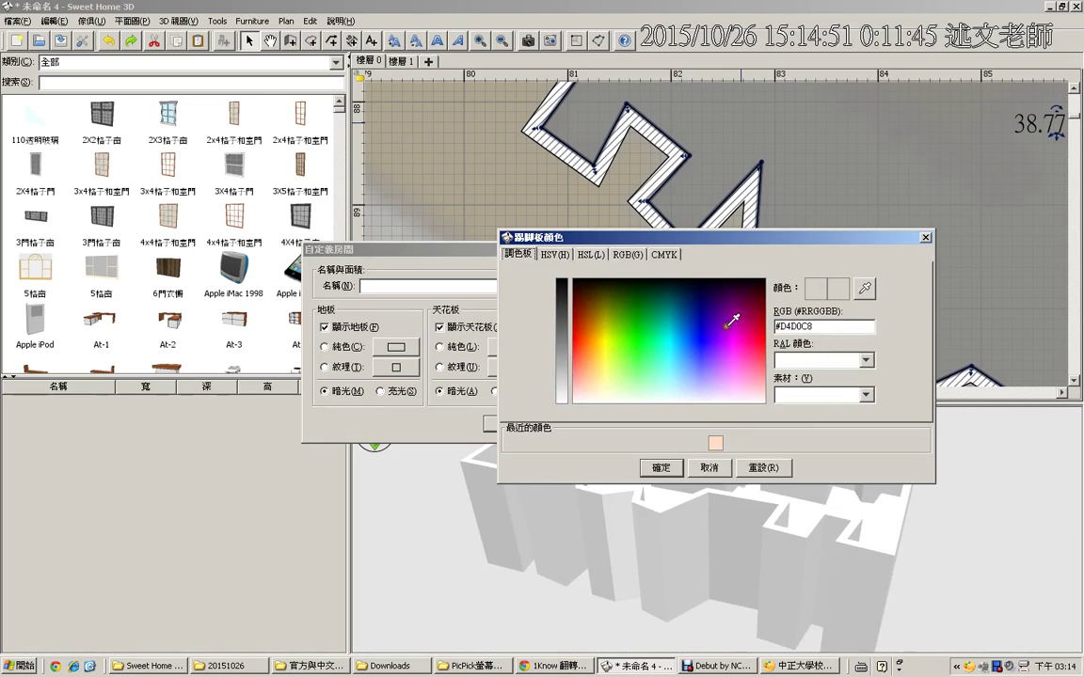
pyautogui.click(591, 292)
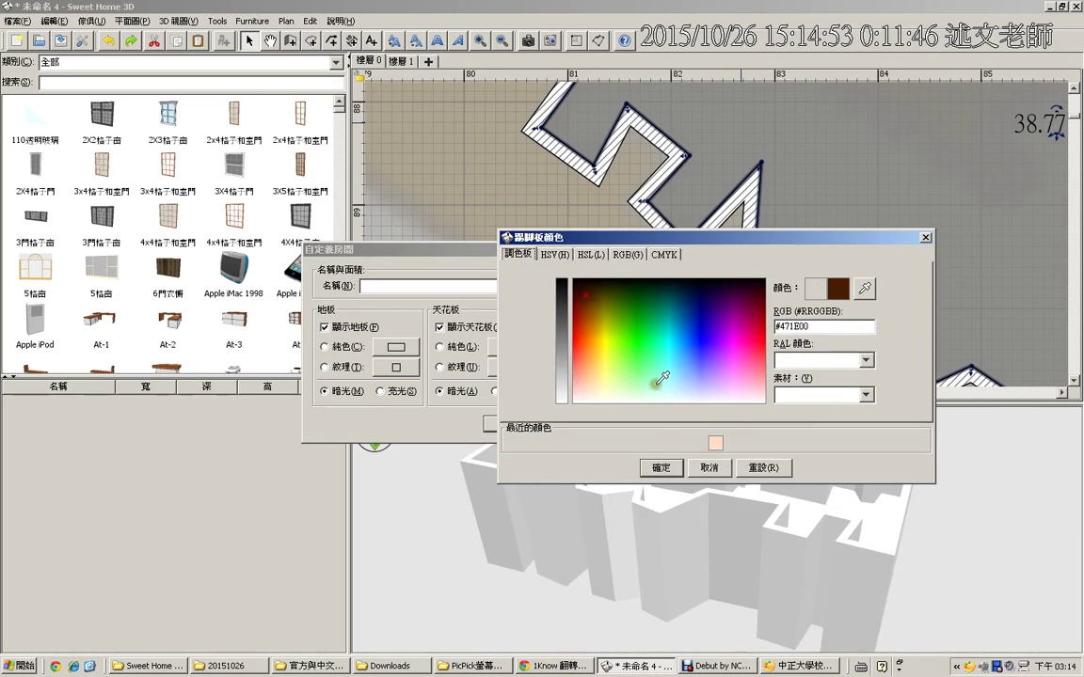
pyautogui.click(660, 468)
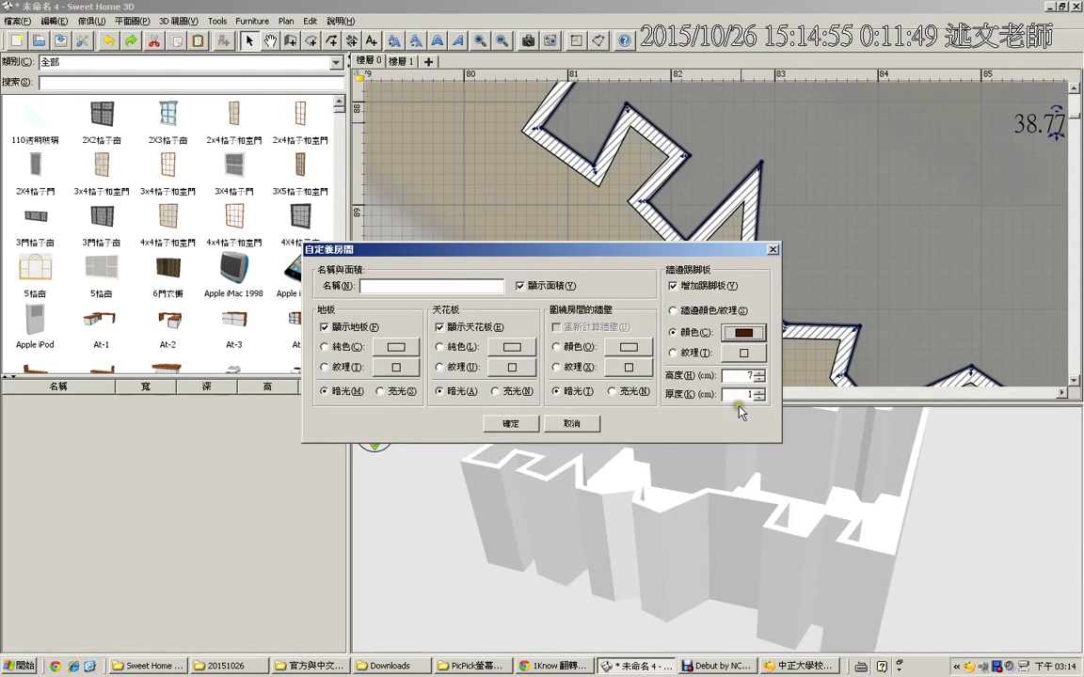
# Set the room's baseboard height to 50 cm and apply the room changes
pyautogui.moveTo(750, 384)
pyautogui.mouseDown()
pyautogui.moveTo(760, 387)
pyautogui.moveTo(739, 395)
pyautogui.moveTo(774, 376)
pyautogui.mouseUp()
pyautogui.press('Escape')
pyautogui.write('50')
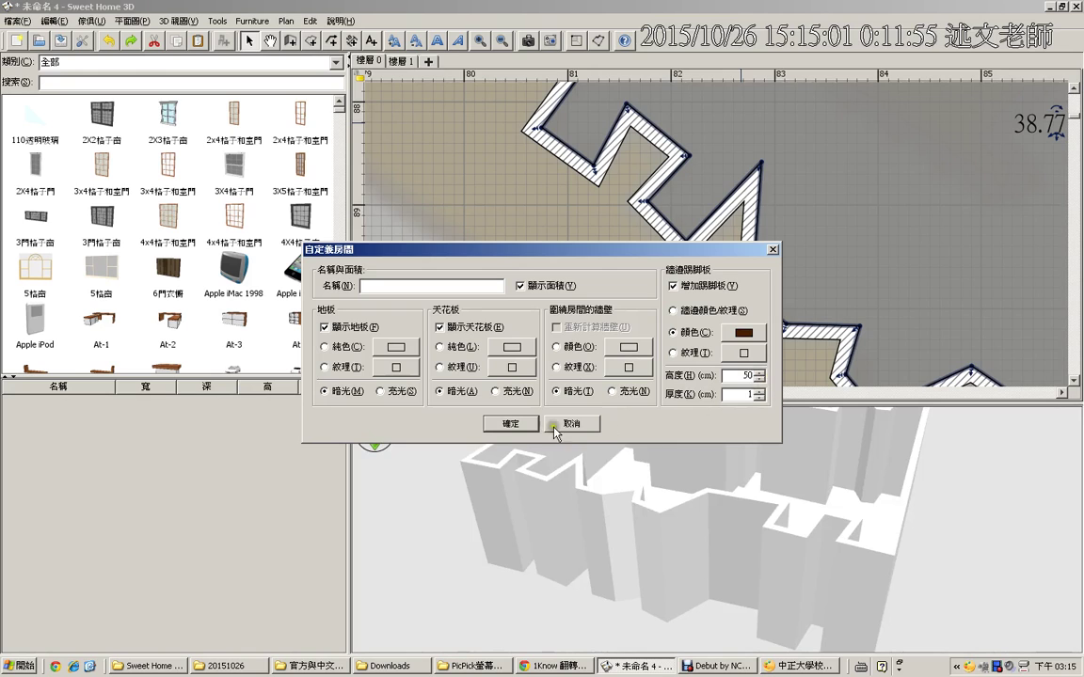
pyautogui.click(510, 423)
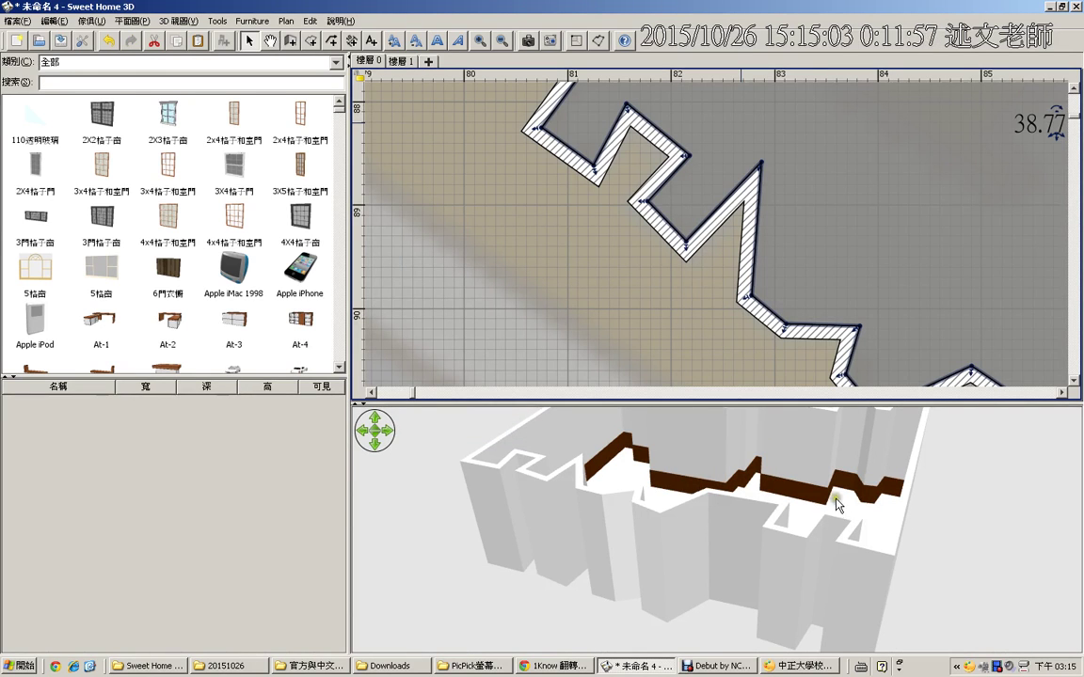
# Add a 50 cm high baseboard to the left side of the short outer wall between the notch and the spike
pyautogui.moveTo(827, 442); pyautogui.dragTo(769, 498)
pyautogui.click(686, 298)
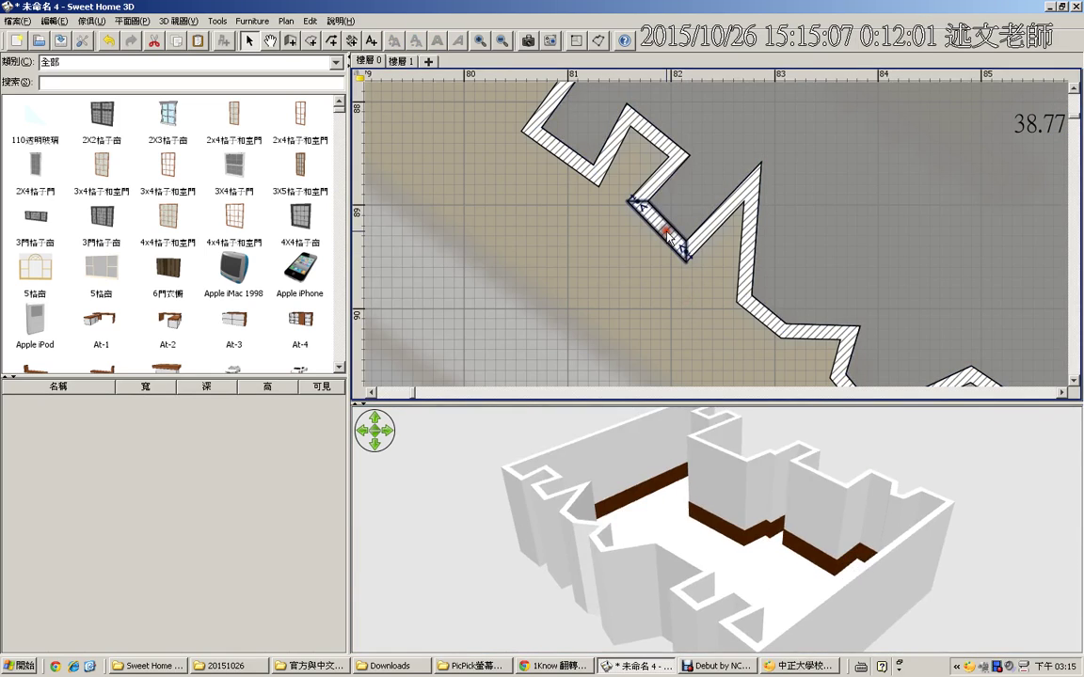
pyautogui.doubleClick(667, 237)
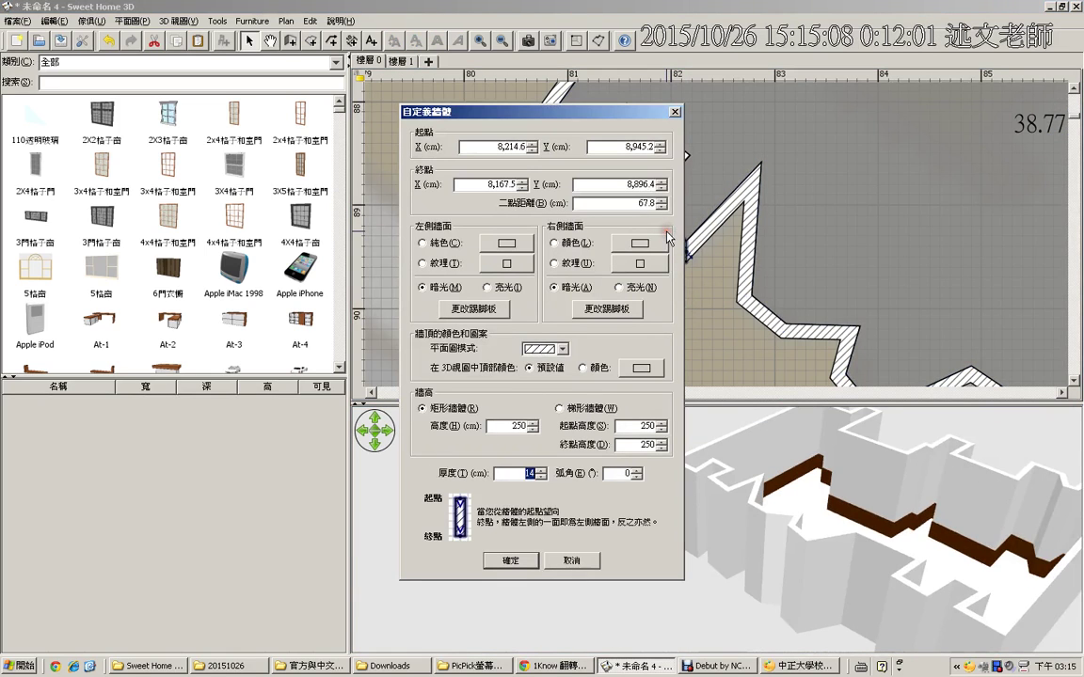
pyautogui.click(473, 309)
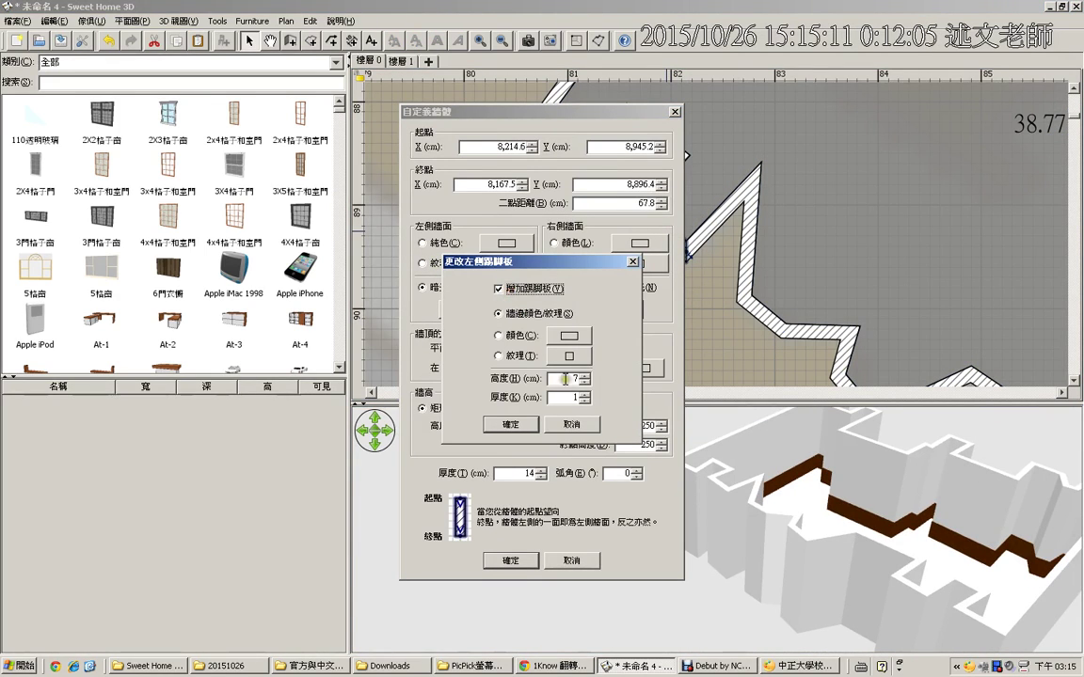
pyautogui.moveTo(565, 379); pyautogui.dragTo(624, 381)
pyautogui.write('50')
# Colour the wall's left baseboard with the recent dark brown #471E00 and apply the wall changes
pyautogui.click(569, 335)
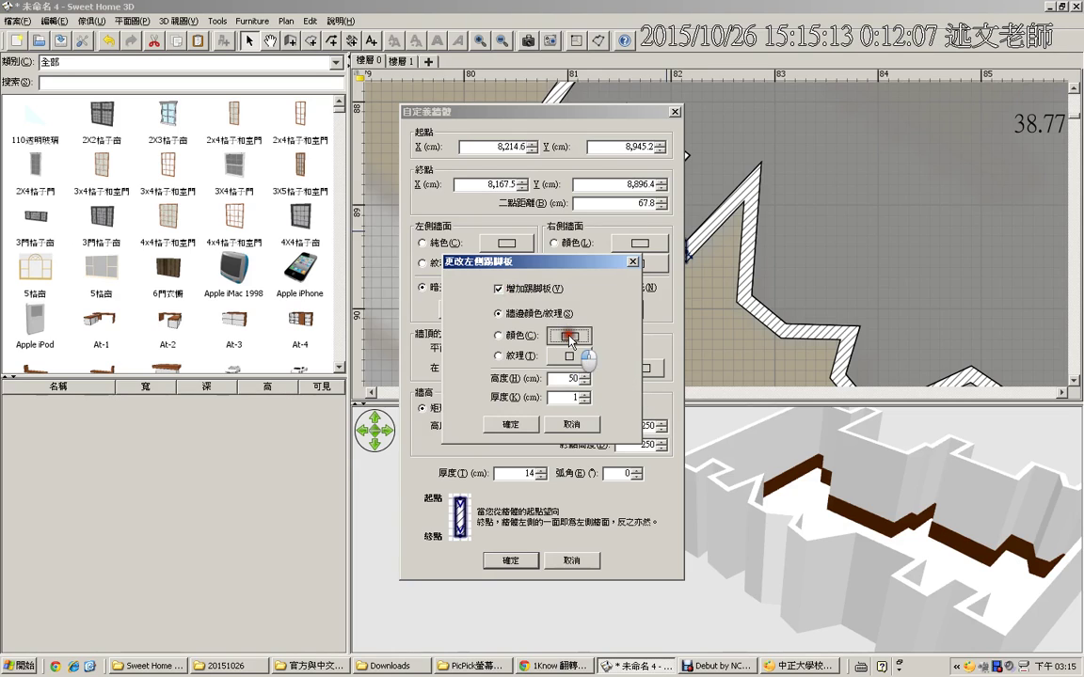
pyautogui.click(532, 430)
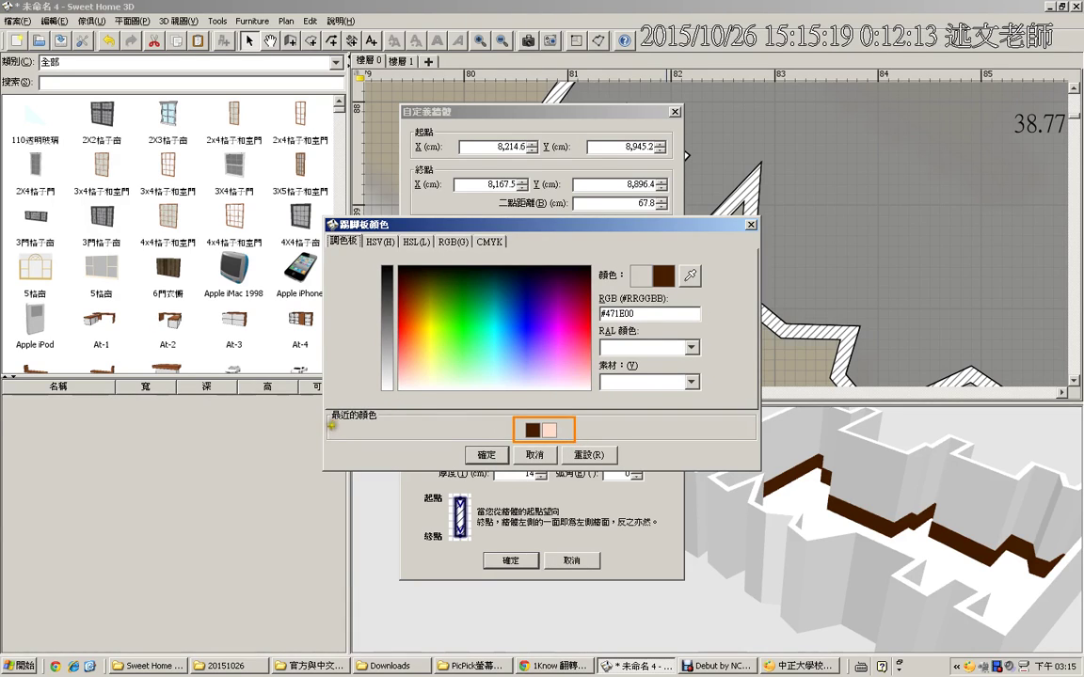
pyautogui.moveTo(326, 425); pyautogui.dragTo(380, 424)
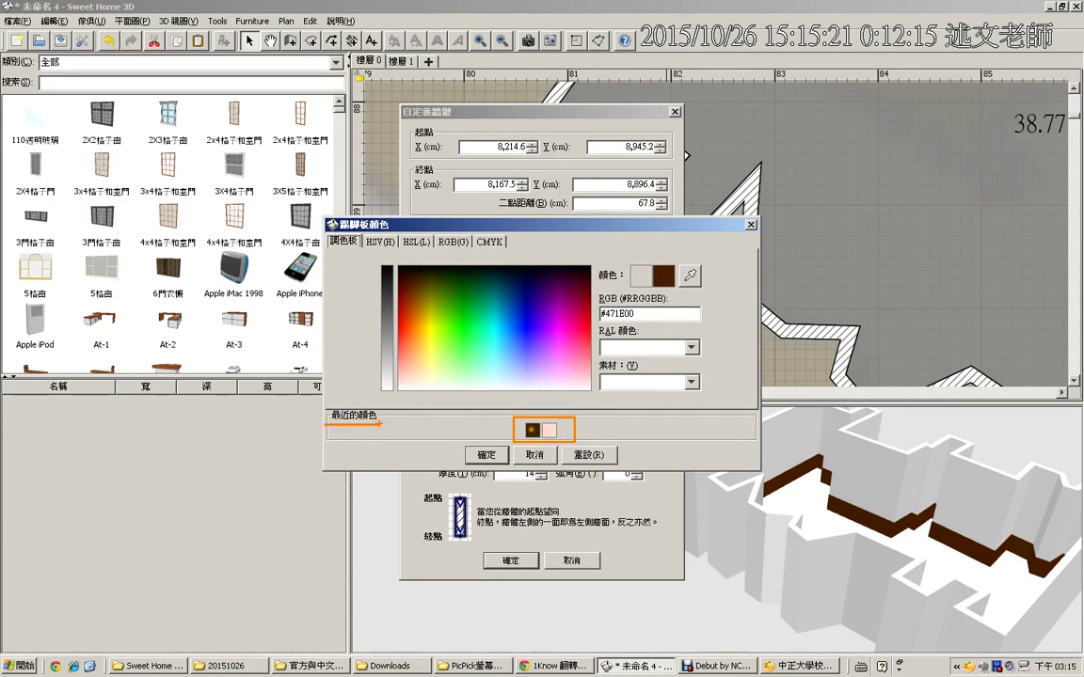
pyautogui.press('Escape')
pyautogui.click(534, 430)
pyautogui.click(493, 454)
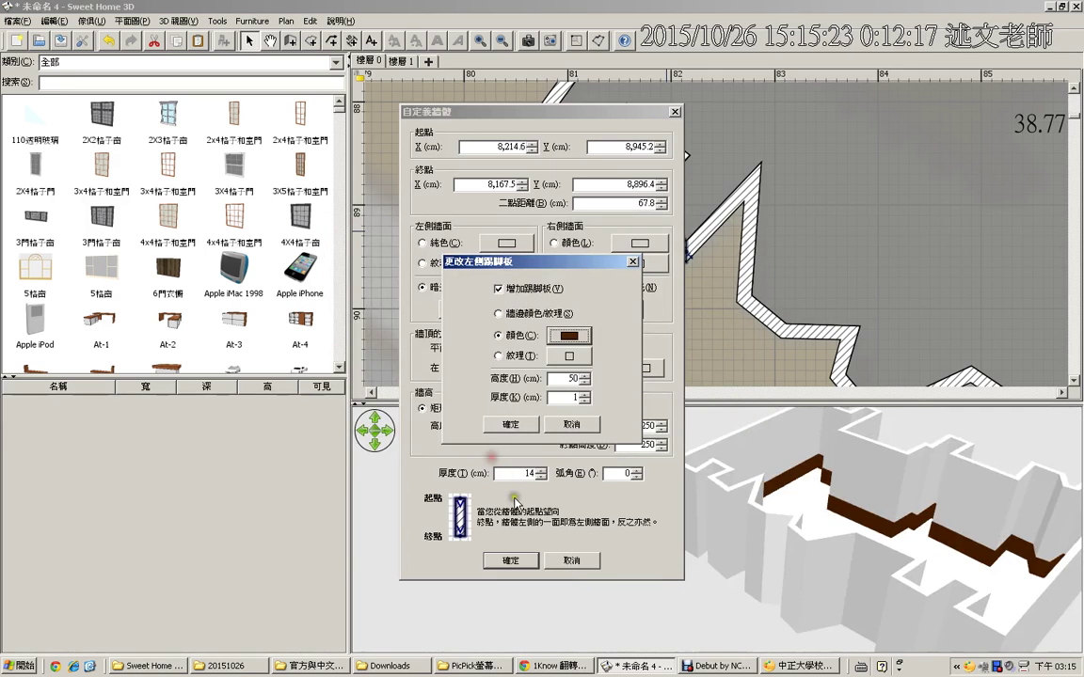
pyautogui.click(506, 425)
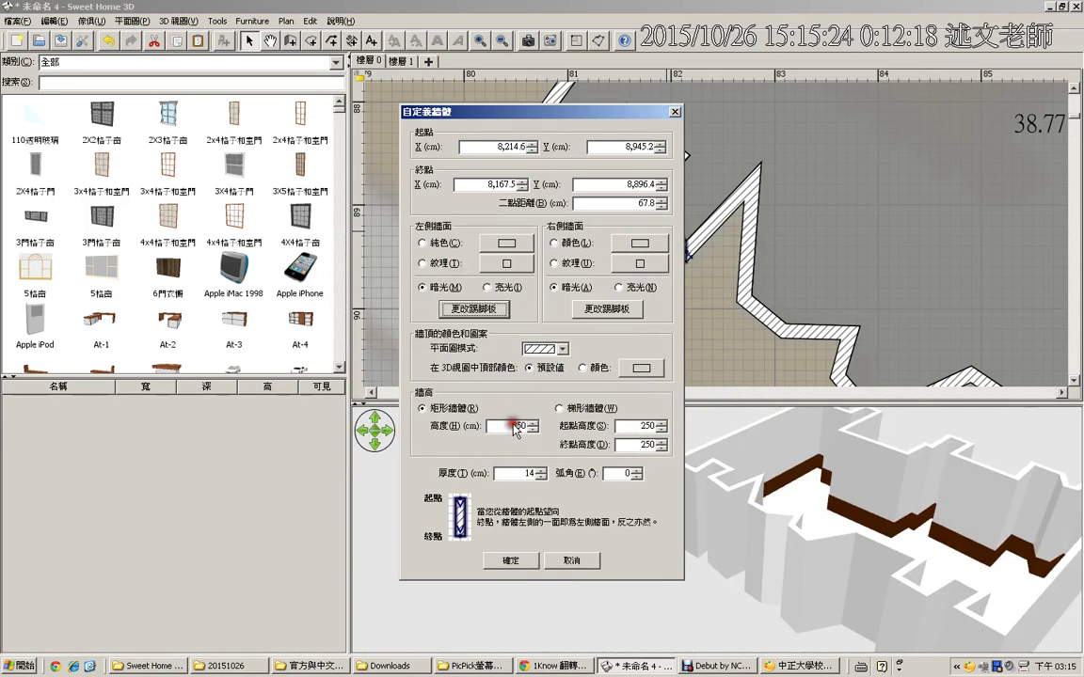
pyautogui.click(510, 560)
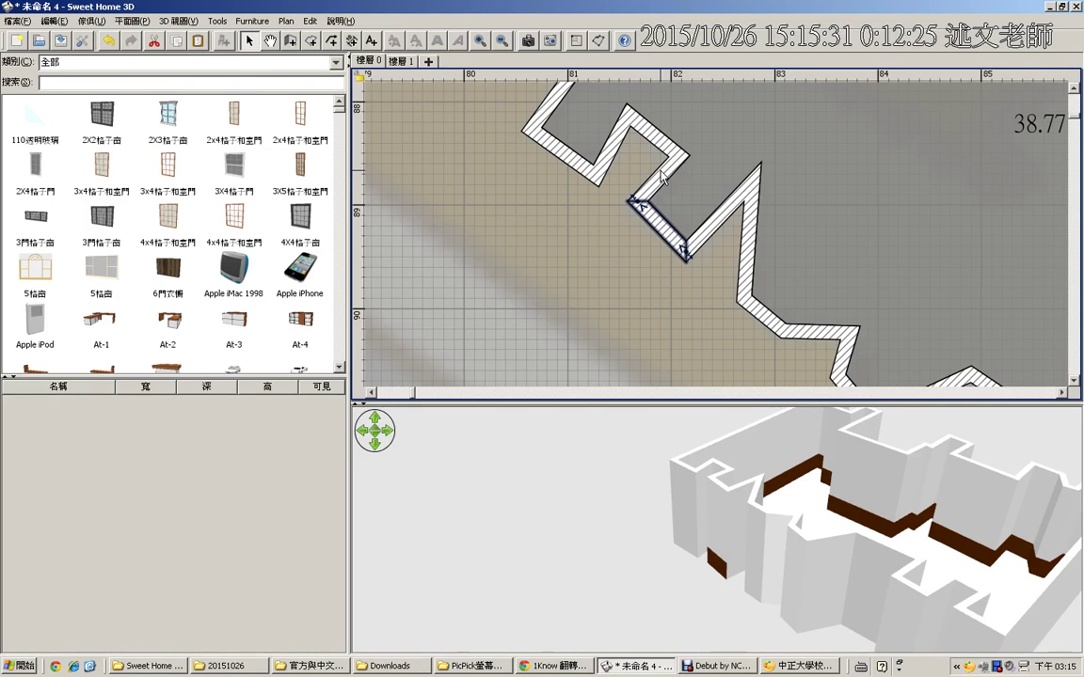
# Copy the wall with the new baseboard and select the three adjoining walls that form the notch
pyautogui.click(177, 42)
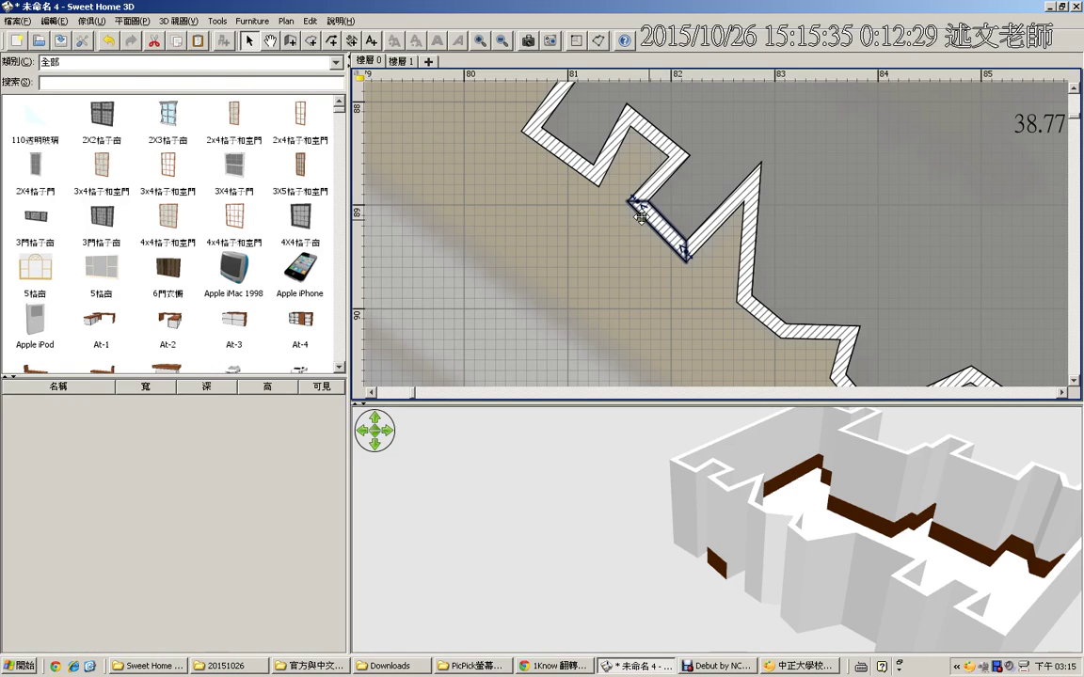
pyautogui.click(678, 184)
pyautogui.click(656, 139)
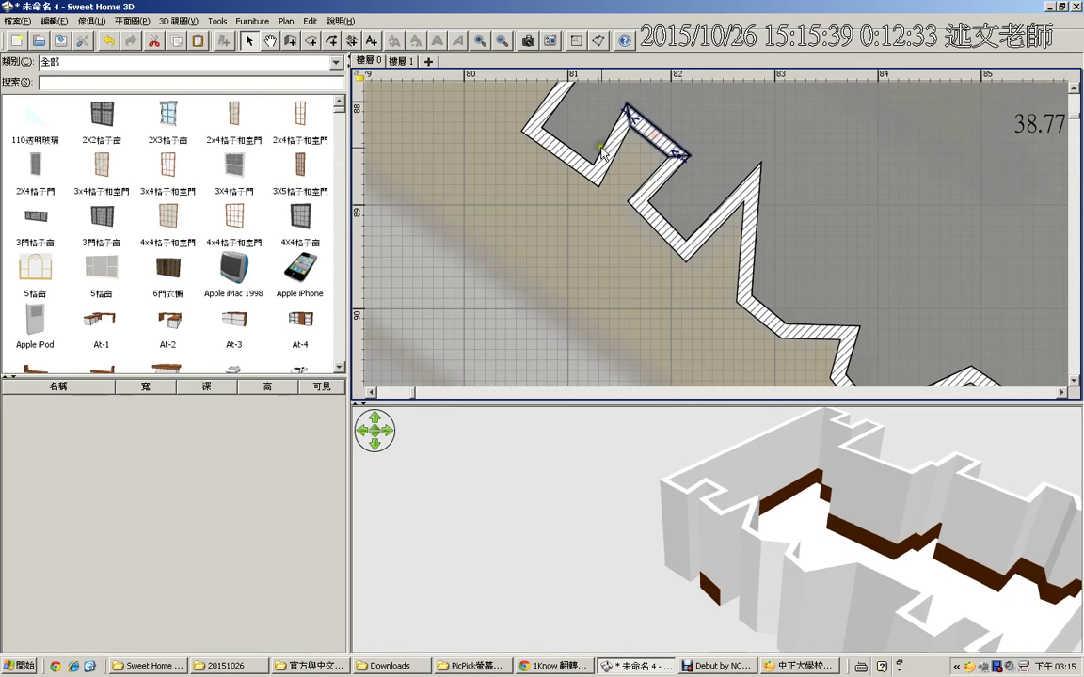
pyautogui.keyDown('shift'); pyautogui.click(660, 174); pyautogui.keyUp('shift')
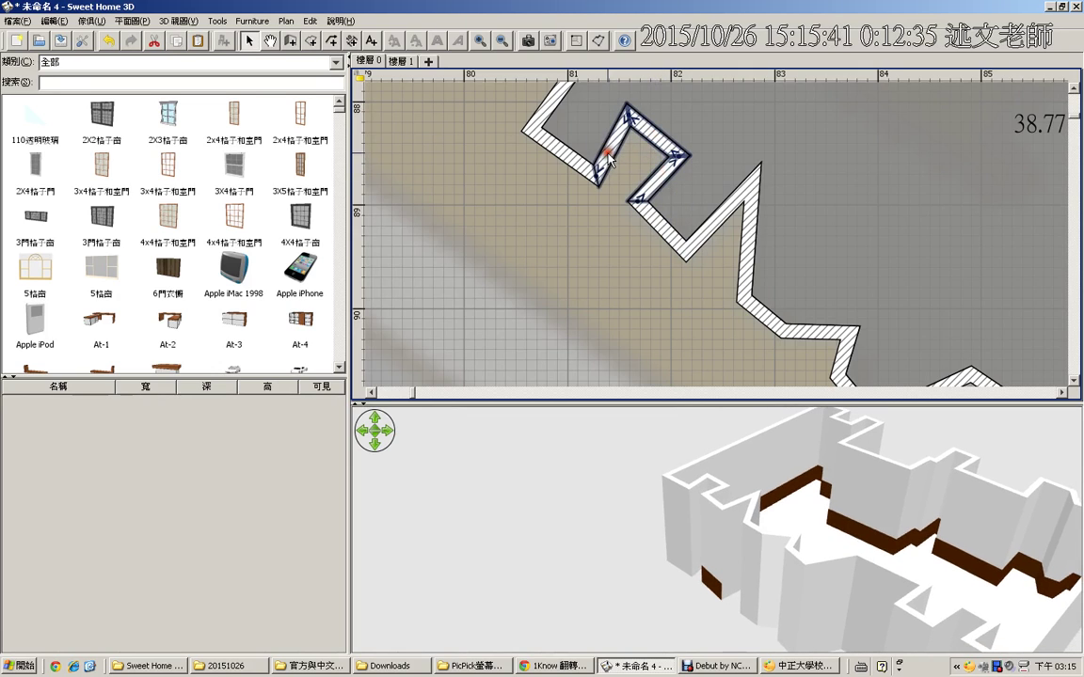
pyautogui.keyDown('shift'); pyautogui.click(610, 151); pyautogui.keyUp('shift')
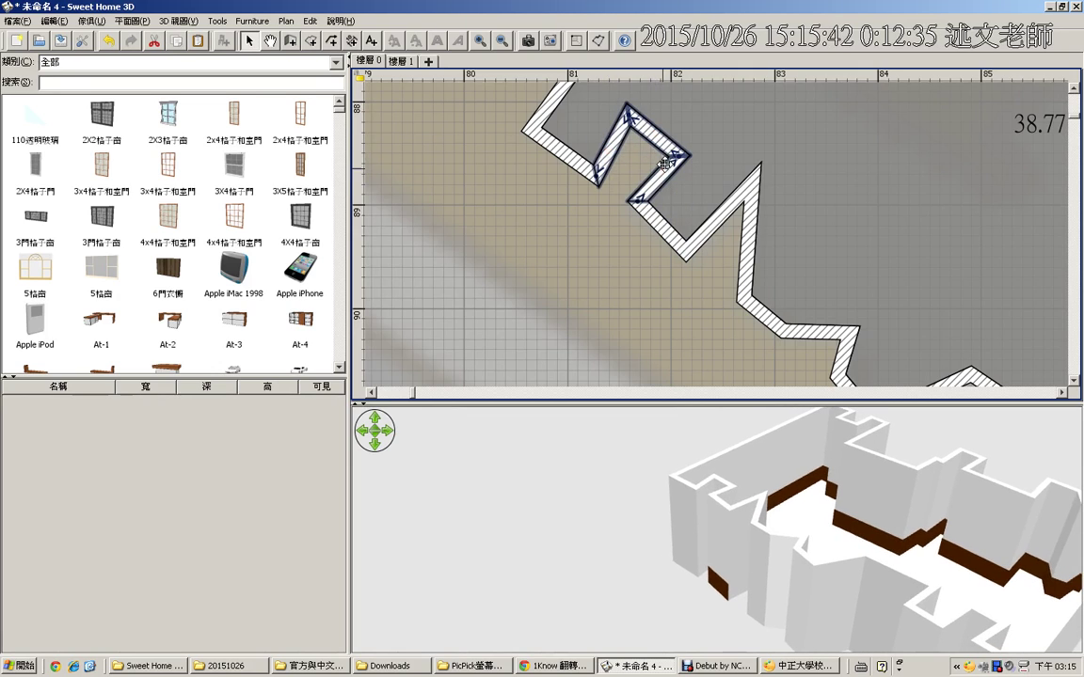
# Paste the copied wall's style onto the three selected notch walls and check the baseboards in the 3D view
pyautogui.click(55, 21)
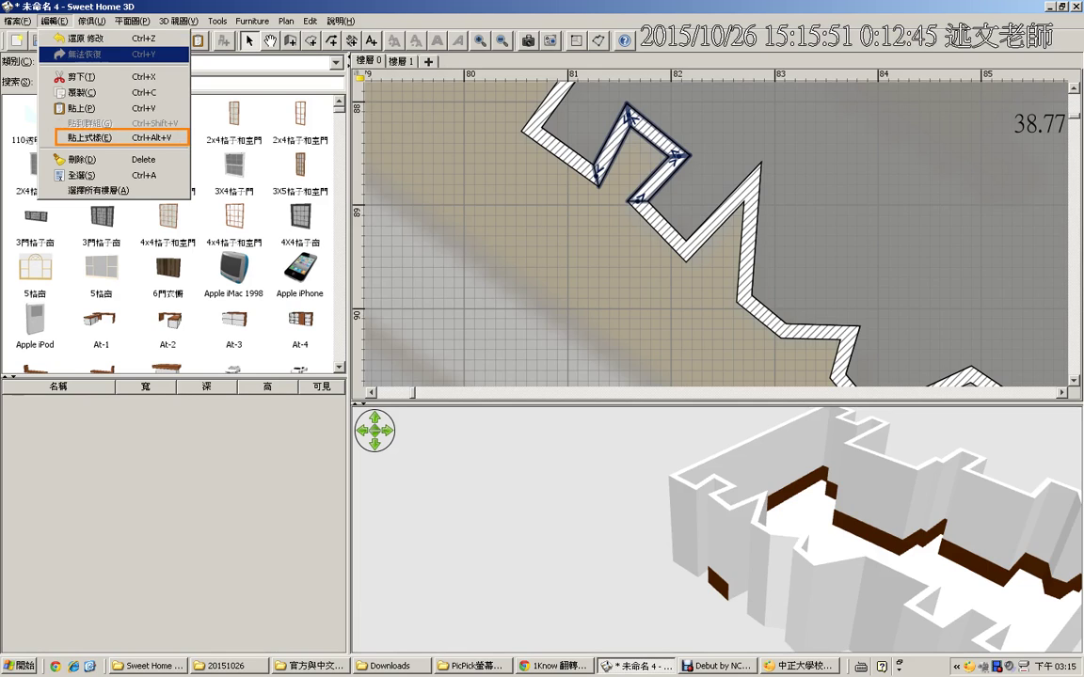
pyautogui.press('Escape')
pyautogui.click(52, 22)
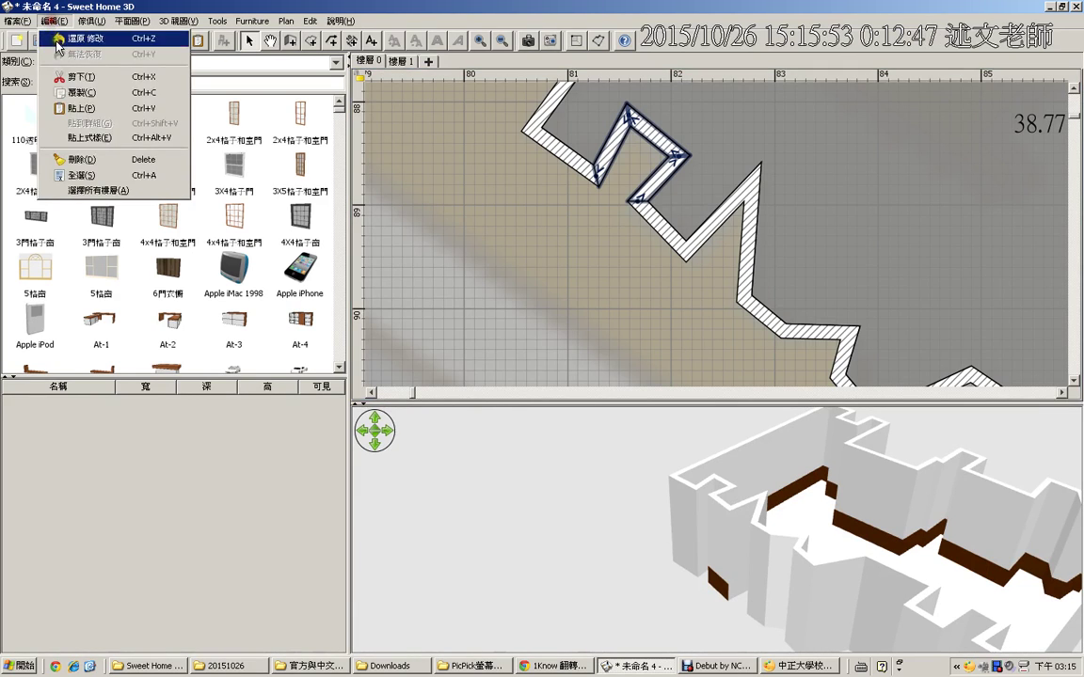
pyautogui.click(70, 137)
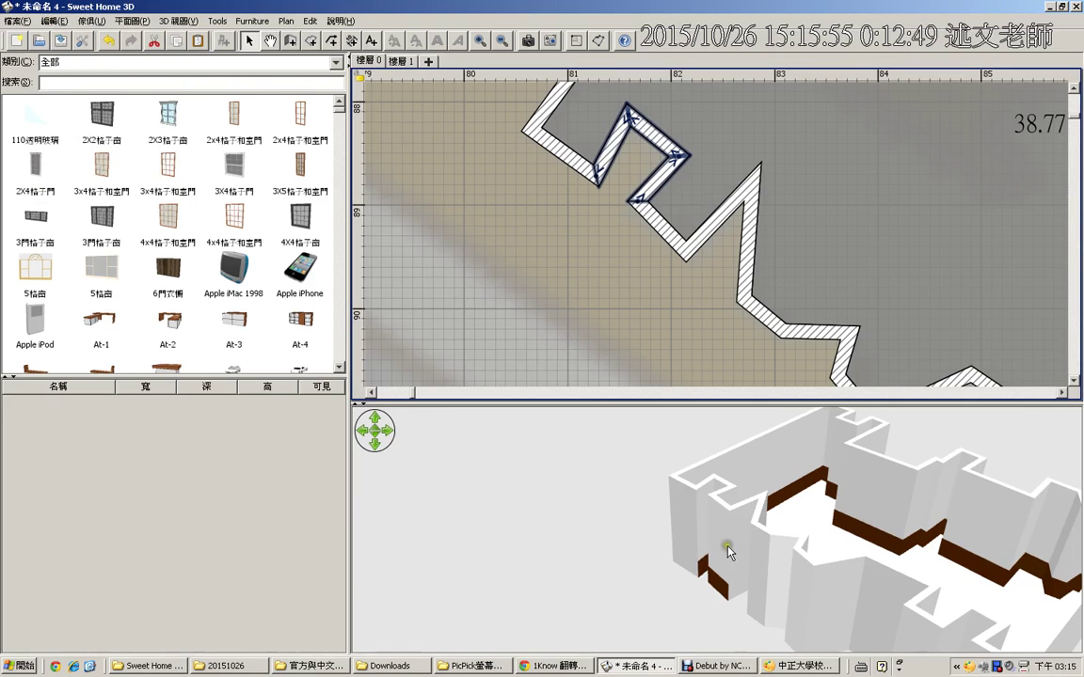
pyautogui.moveTo(726, 477); pyautogui.dragTo(729, 579)
# Select the short wall at the building's left corner, beside the notch
pyautogui.click(565, 162)
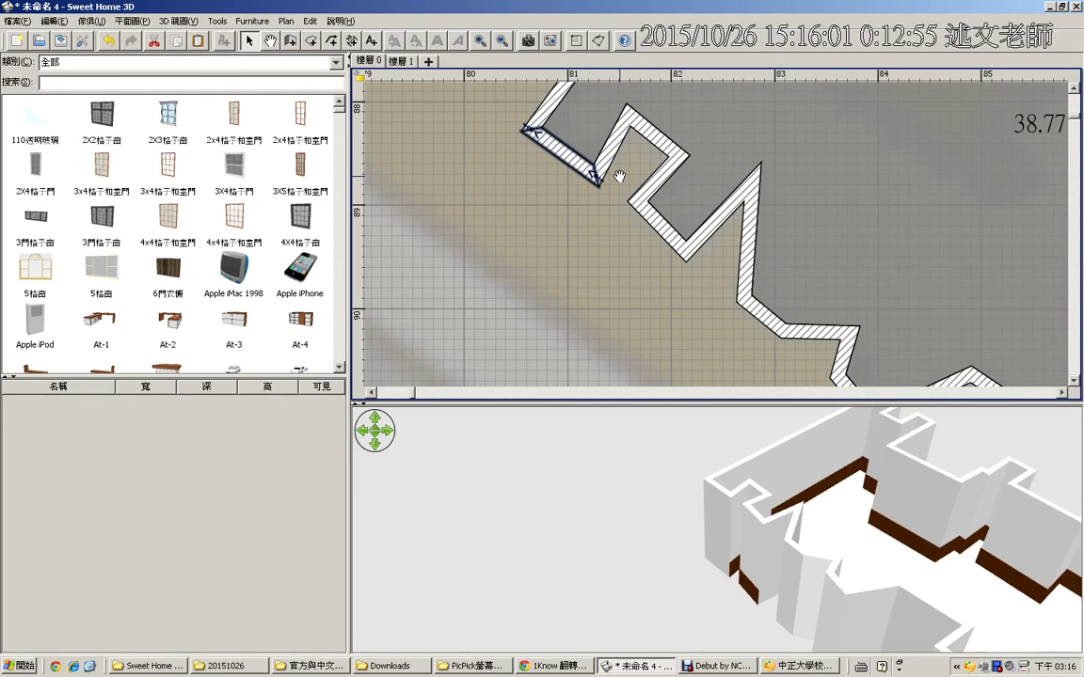
pyautogui.moveTo(750, 347)
pyautogui.mouseDown()
pyautogui.moveTo(487, 147)
pyautogui.moveTo(851, 143)
pyautogui.moveTo(588, 305)
pyautogui.mouseUp()
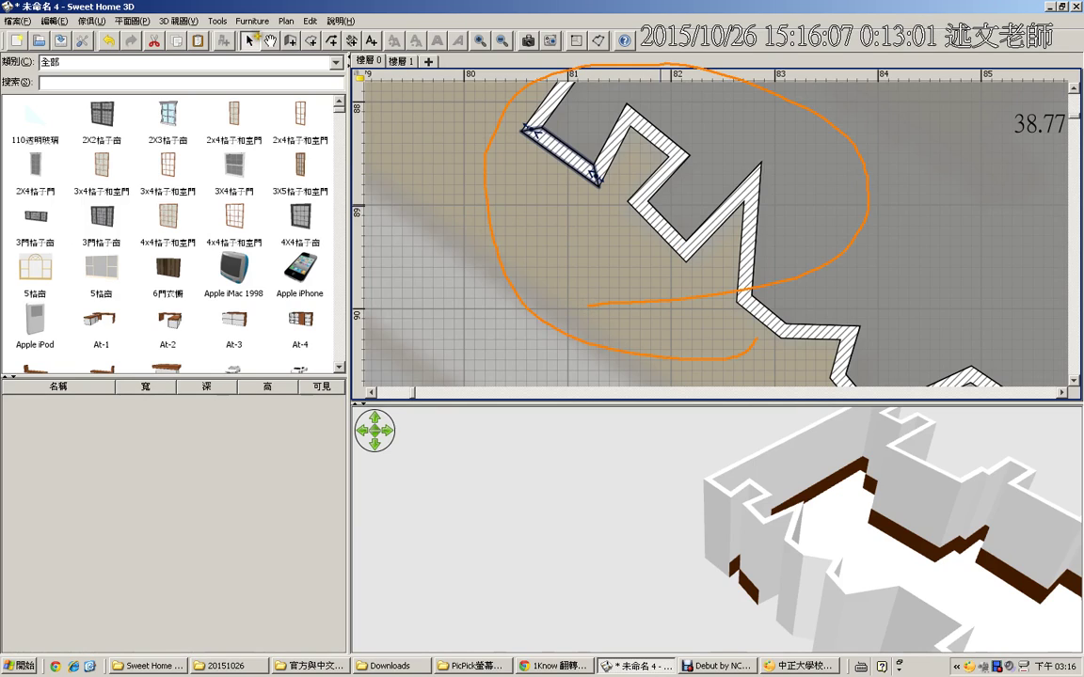
pyautogui.moveTo(263, 43); pyautogui.dragTo(285, 52)
pyautogui.moveTo(292, 130)
pyautogui.mouseDown()
pyautogui.moveTo(268, 68)
pyautogui.moveTo(254, 77)
pyautogui.moveTo(284, 71)
pyautogui.mouseUp()
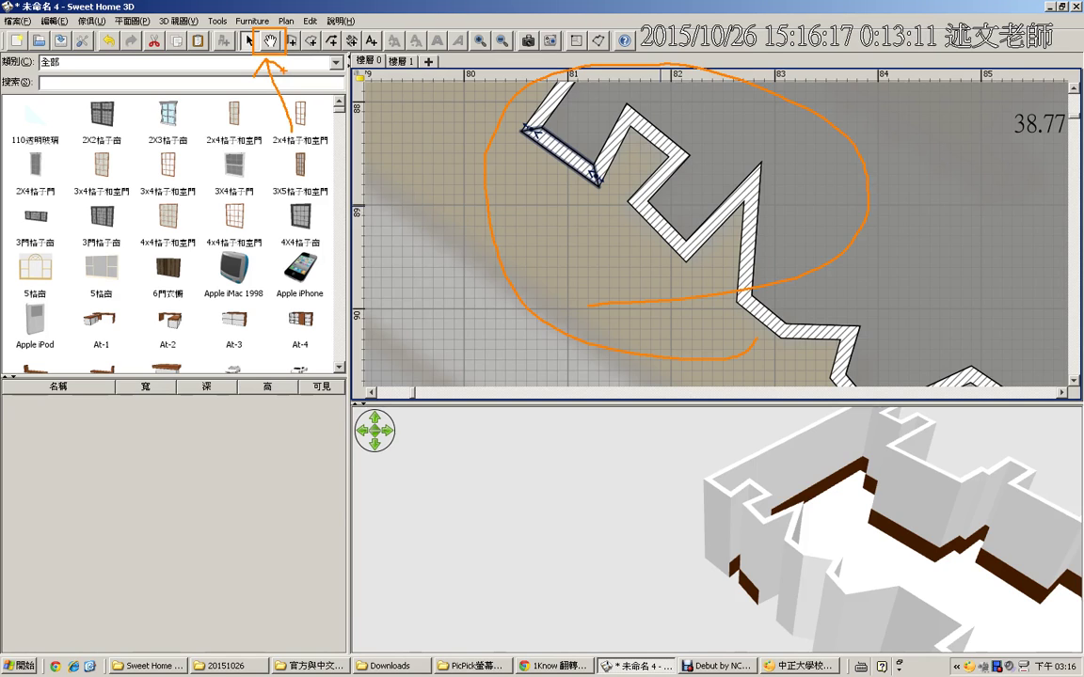
pyautogui.press('e')
# Add the long straight wall and the slanted wall above the room's area label to the wall selection
pyautogui.press('space')
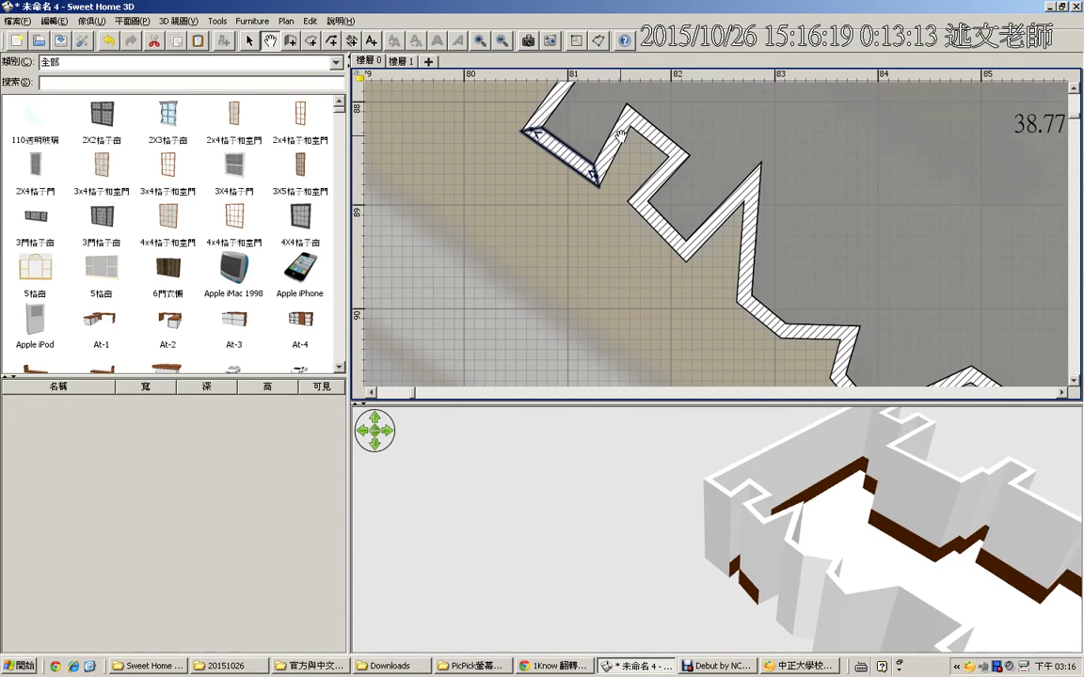
pyautogui.moveTo(620, 134); pyautogui.dragTo(570, 267)
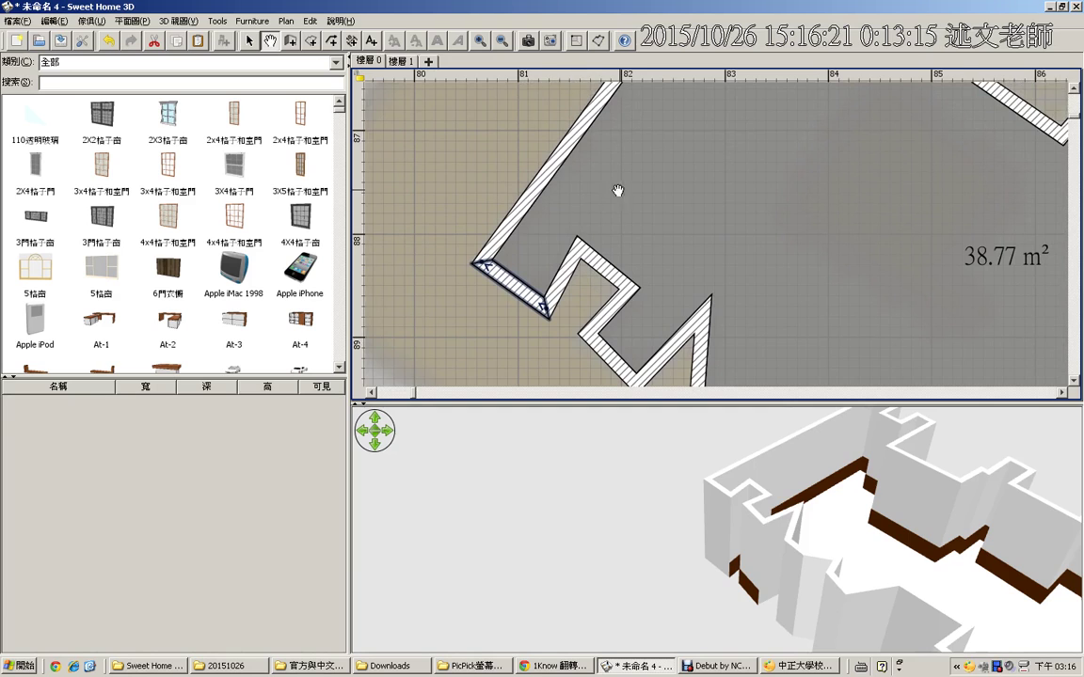
pyautogui.moveTo(622, 189); pyautogui.dragTo(582, 206)
pyautogui.keyDown('shift'); pyautogui.click(494, 200); pyautogui.keyUp('shift')
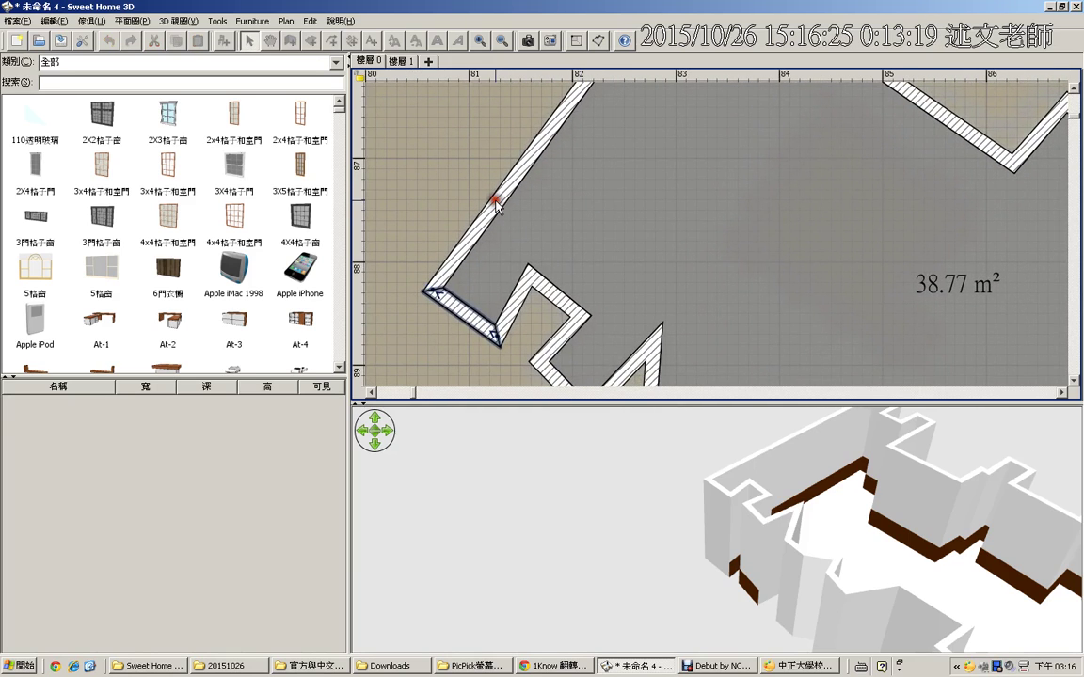
pyautogui.keyDown('shift'); pyautogui.click(906, 110); pyautogui.keyUp('shift')
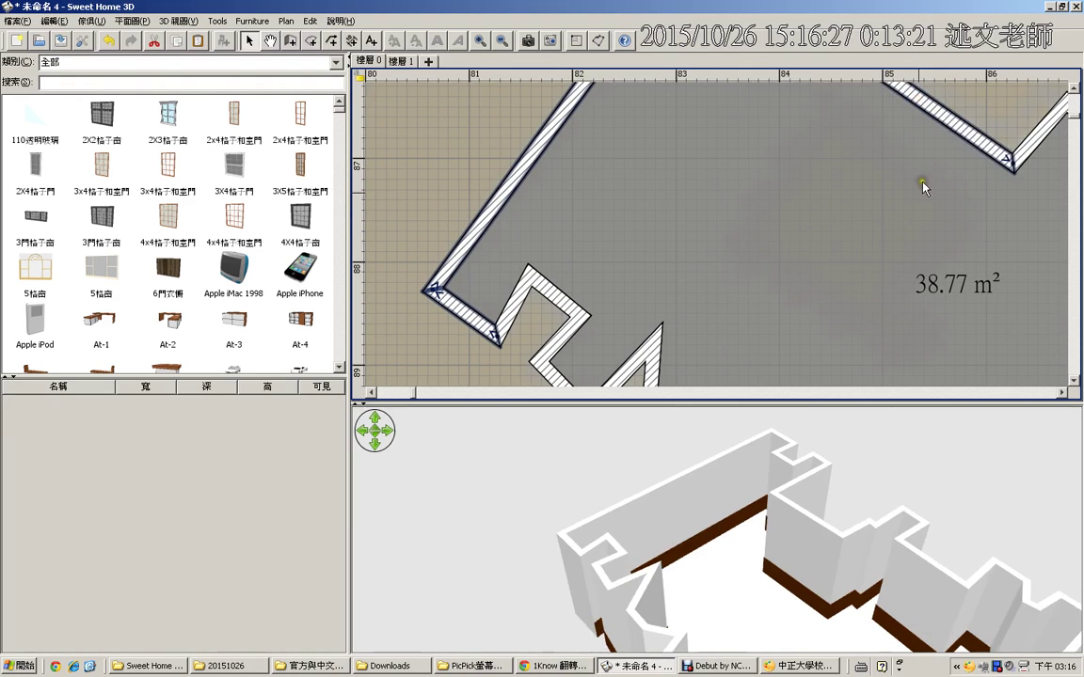
# Add the building's upper corner wall, the three notch walls beside it, and the next projection's end and long side walls to the selection
pyautogui.press('space')
pyautogui.moveTo(905, 199); pyautogui.dragTo(645, 358)
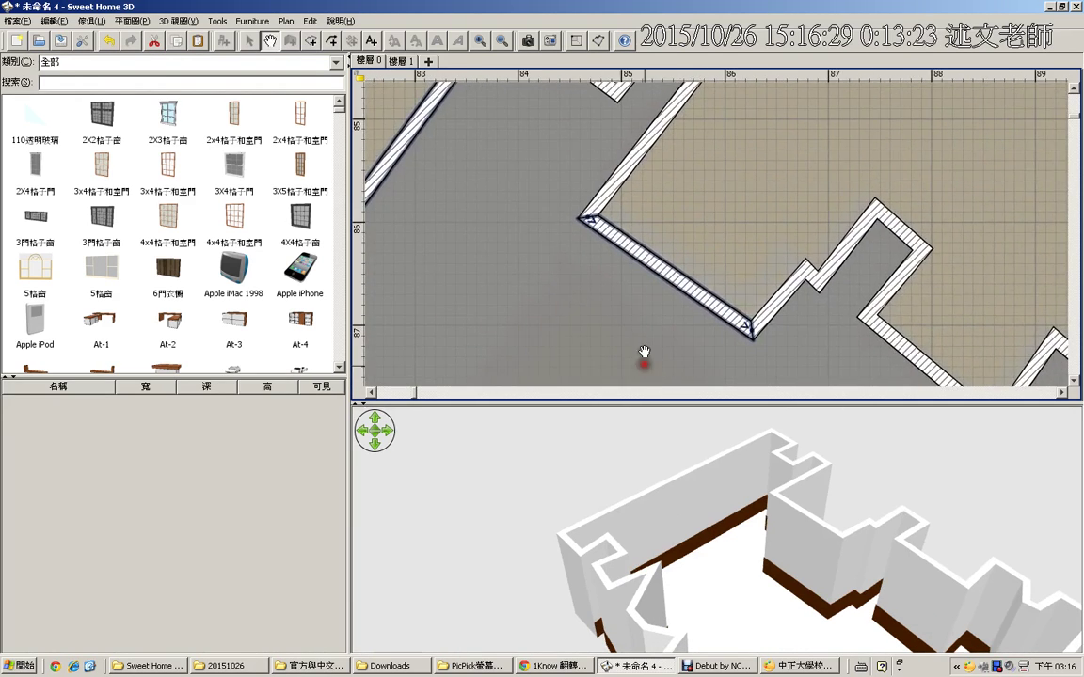
pyautogui.moveTo(717, 216); pyautogui.dragTo(699, 318)
pyautogui.keyDown('shift'); pyautogui.click(555, 121); pyautogui.keyUp('shift')
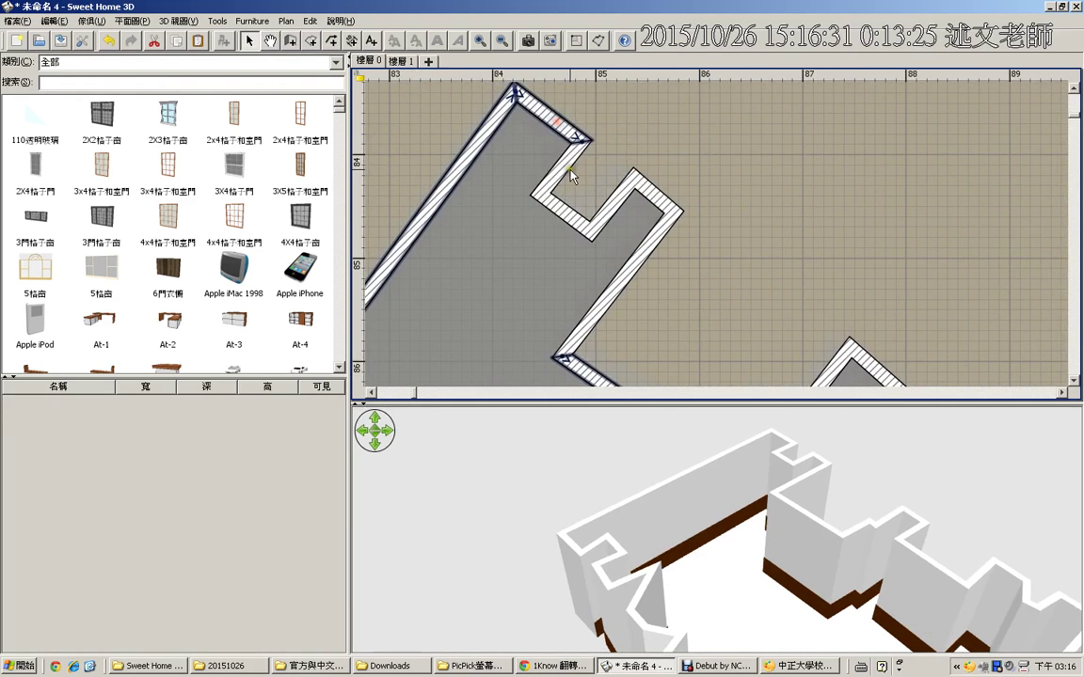
pyautogui.keyDown('shift'); pyautogui.click(565, 168); pyautogui.keyUp('shift')
pyautogui.keyDown('shift'); pyautogui.click(563, 208); pyautogui.keyUp('shift')
pyautogui.keyDown('shift'); pyautogui.click(614, 205); pyautogui.keyUp('shift')
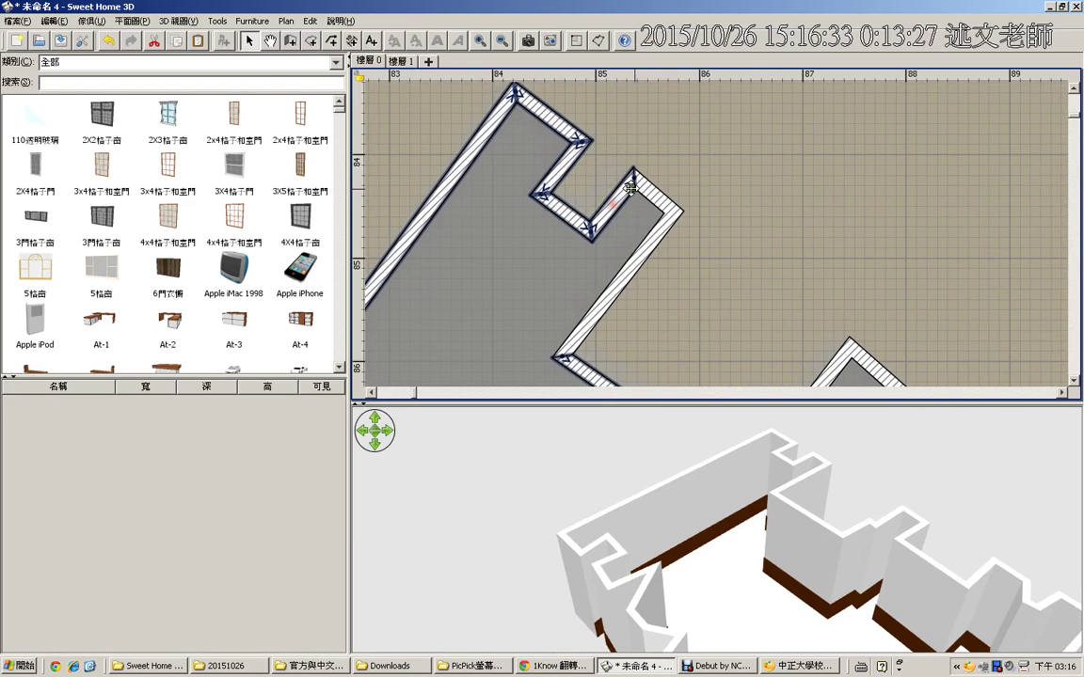
pyautogui.keyDown('shift'); pyautogui.click(657, 192); pyautogui.keyUp('shift')
pyautogui.keyDown('shift'); pyautogui.click(658, 240); pyautogui.keyUp('shift')
# Extend the wall selection past the slanted wall with the stepped walls and the side and end walls of the next projection
pyautogui.press('space')
pyautogui.moveTo(734, 313); pyautogui.dragTo(638, 158)
pyautogui.keyDown('shift'); pyautogui.click(659, 277); pyautogui.keyUp('shift')
pyautogui.keyDown('shift'); pyautogui.click(692, 263); pyautogui.keyUp('shift')
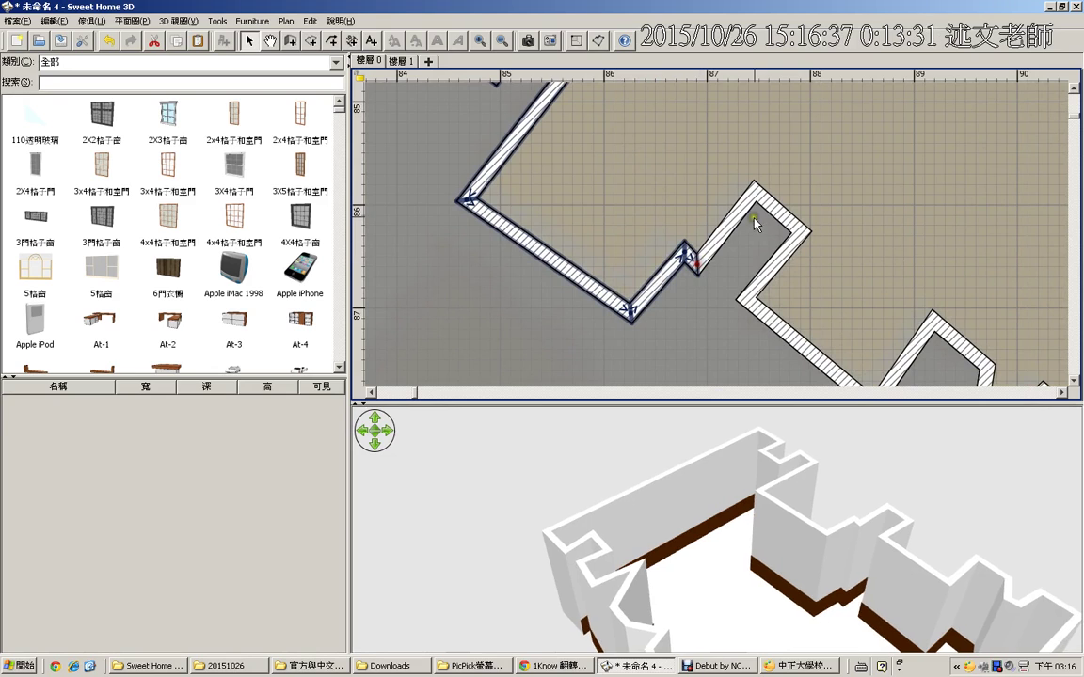
pyautogui.keyDown('shift'); pyautogui.click(740, 215); pyautogui.keyUp('shift')
pyautogui.keyDown('shift'); pyautogui.click(779, 209); pyautogui.keyUp('shift')
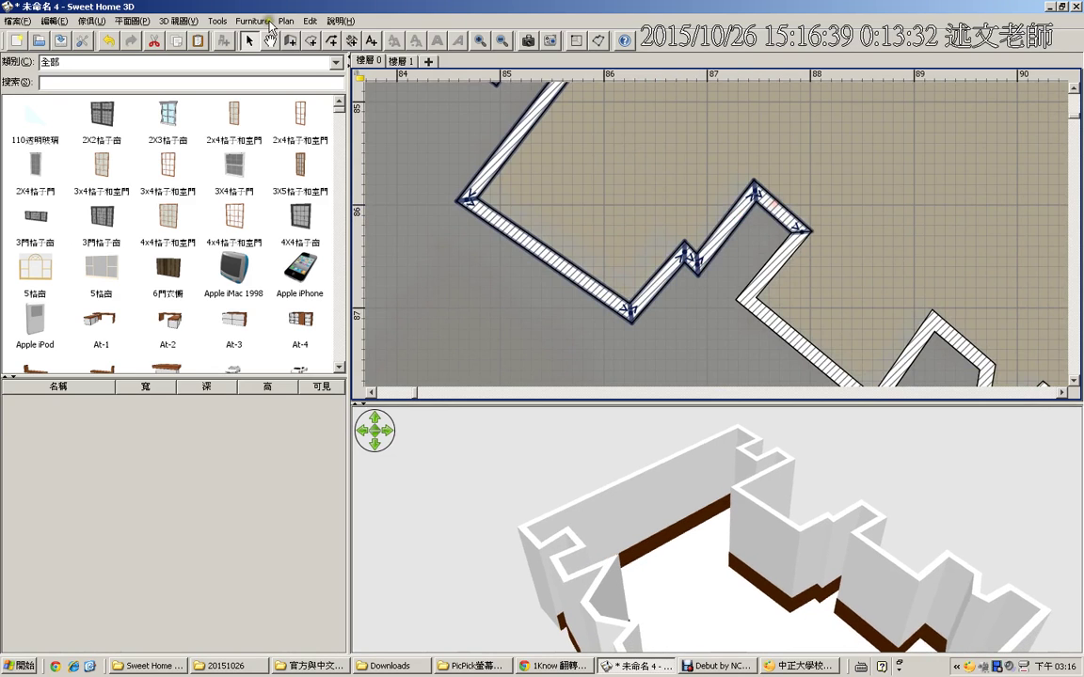
# Paste the copied wall style onto all selected walls, and inspect the building's baseboards in 3D and its full outline in the plan
pyautogui.click(54, 21)
pyautogui.click(89, 138)
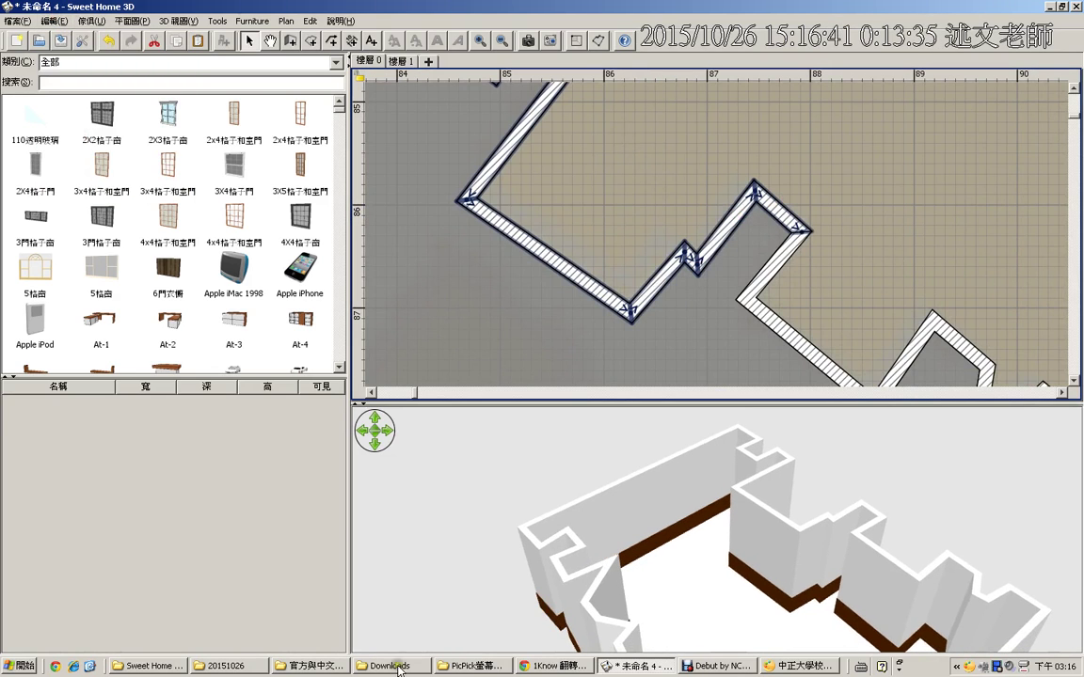
pyautogui.moveTo(537, 563); pyautogui.dragTo(760, 493)
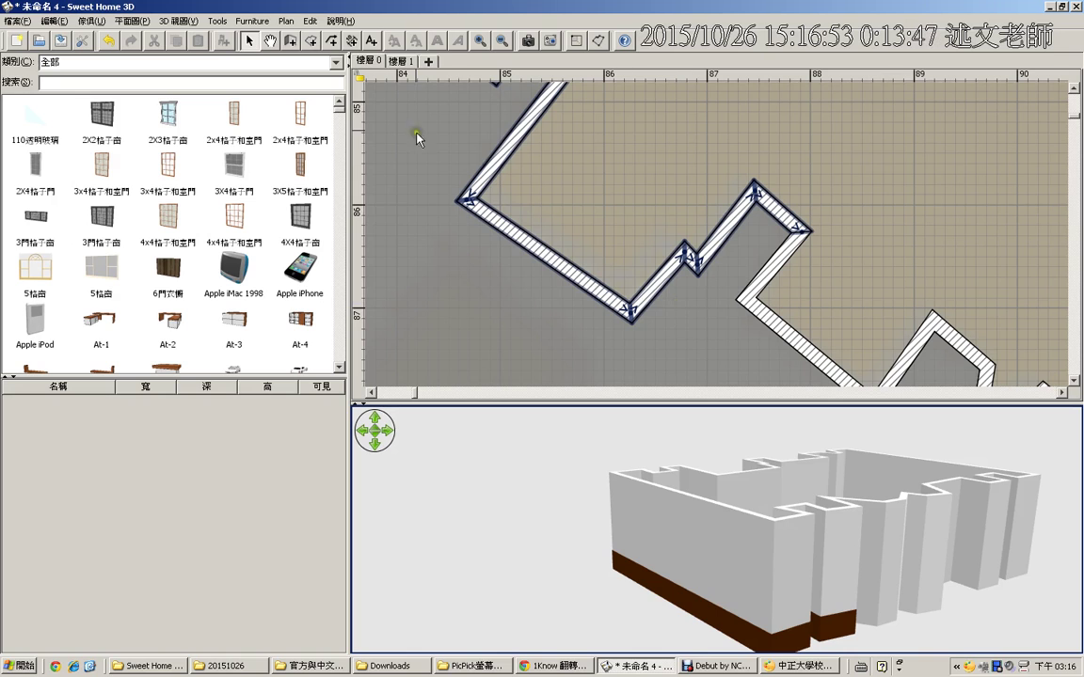
pyautogui.click(373, 62)
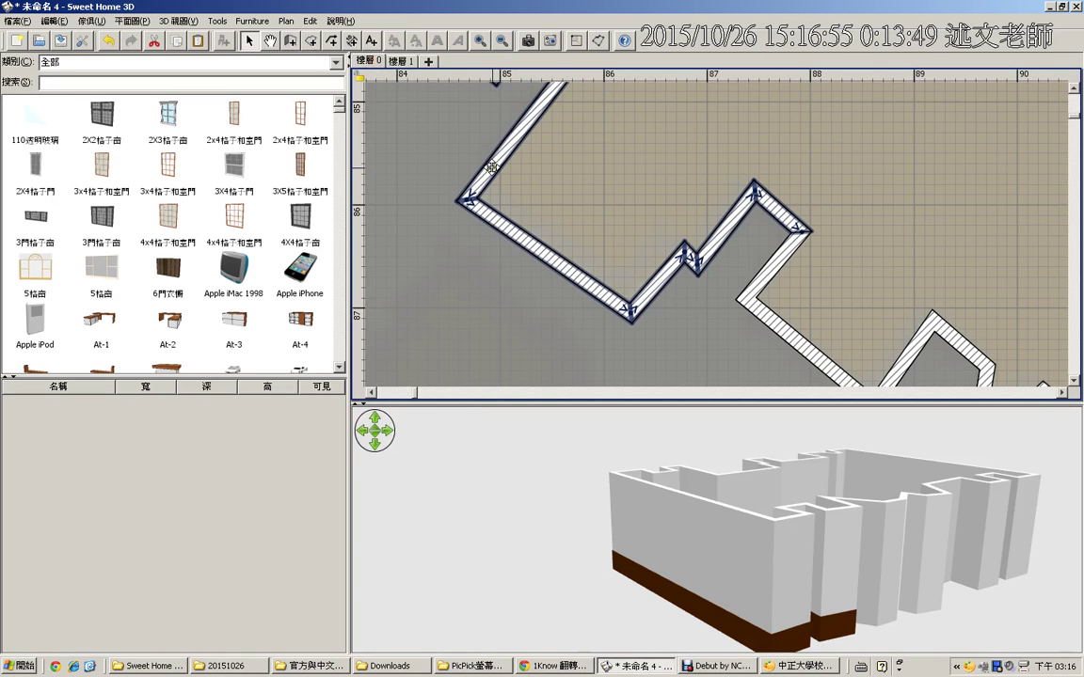
pyautogui.keyDown('ctrl'); pyautogui.scroll(-6, 508, 165); pyautogui.keyUp('ctrl')
pyautogui.keyDown('ctrl'); pyautogui.scroll(-5, 621, 174); pyautogui.keyUp('ctrl')
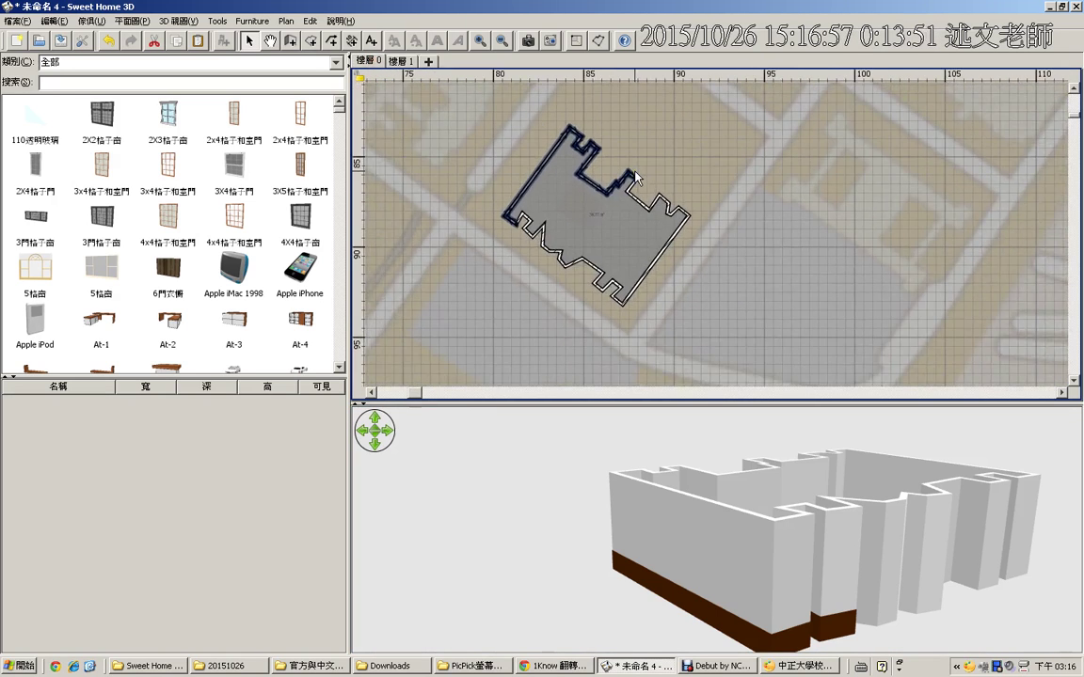
pyautogui.keyDown('ctrl'); pyautogui.scroll(-1, 660, 180); pyautogui.keyUp('ctrl')
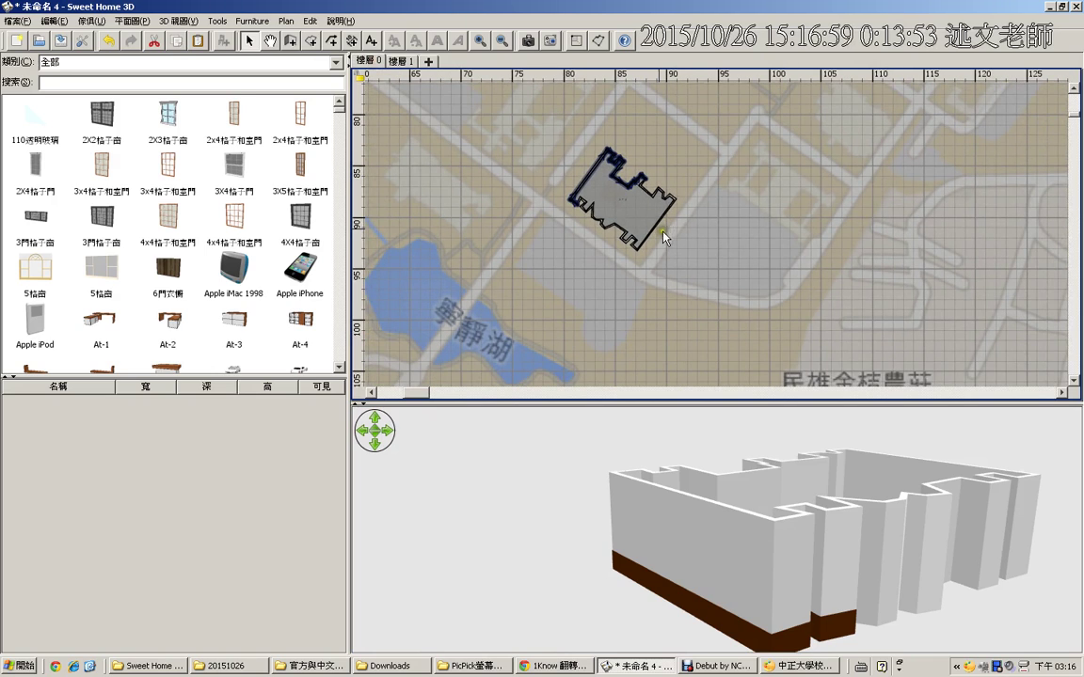